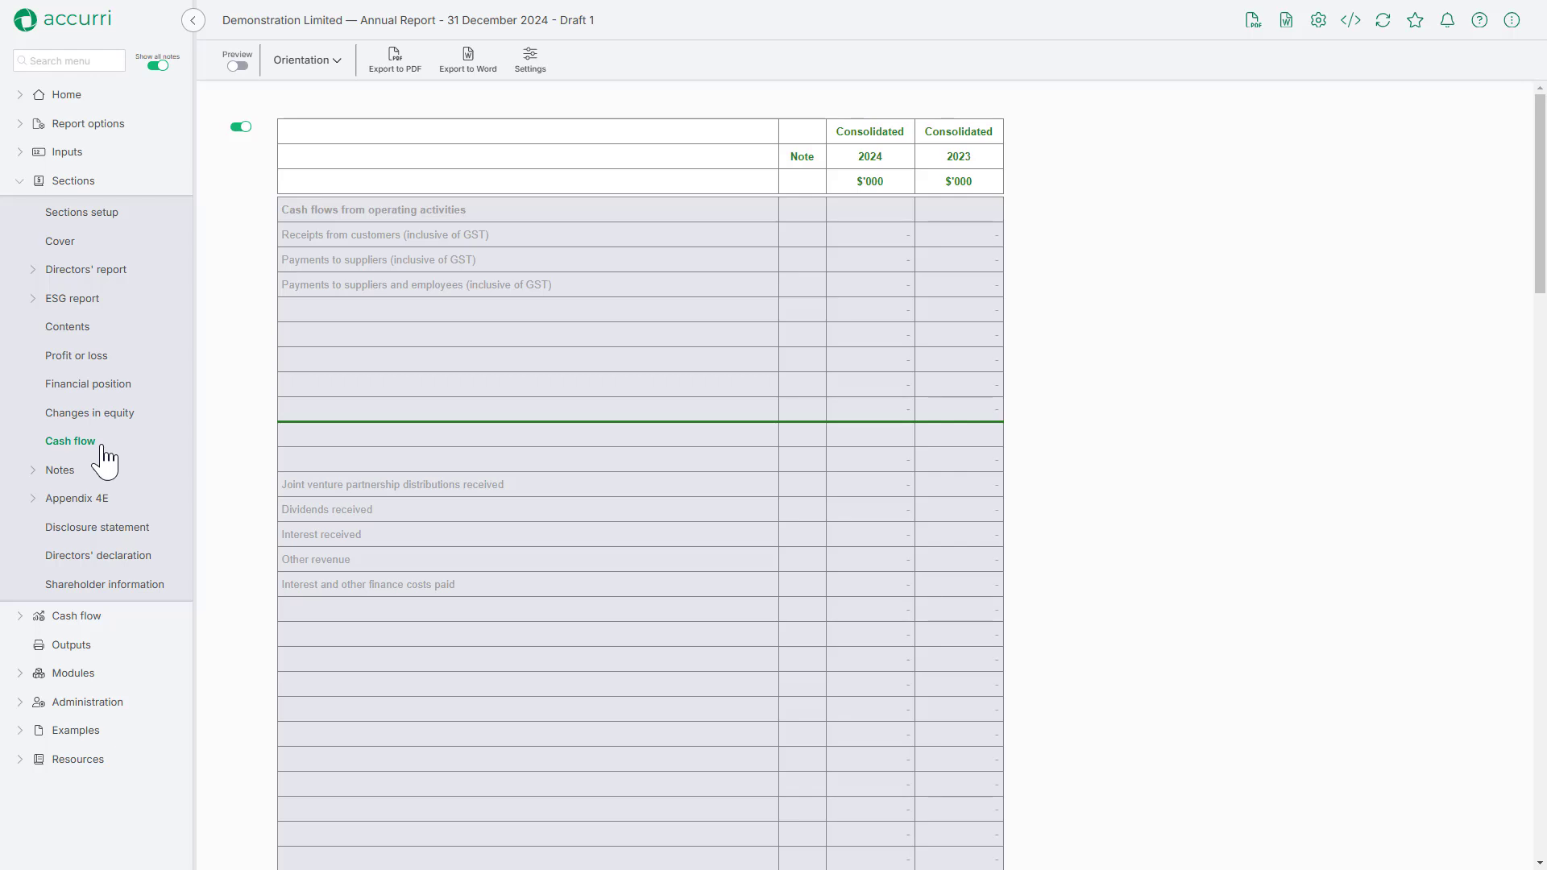
- Open the Profit or loss statement, turn on preview, and review it from revenue through to comprehensive income
click(102, 360)
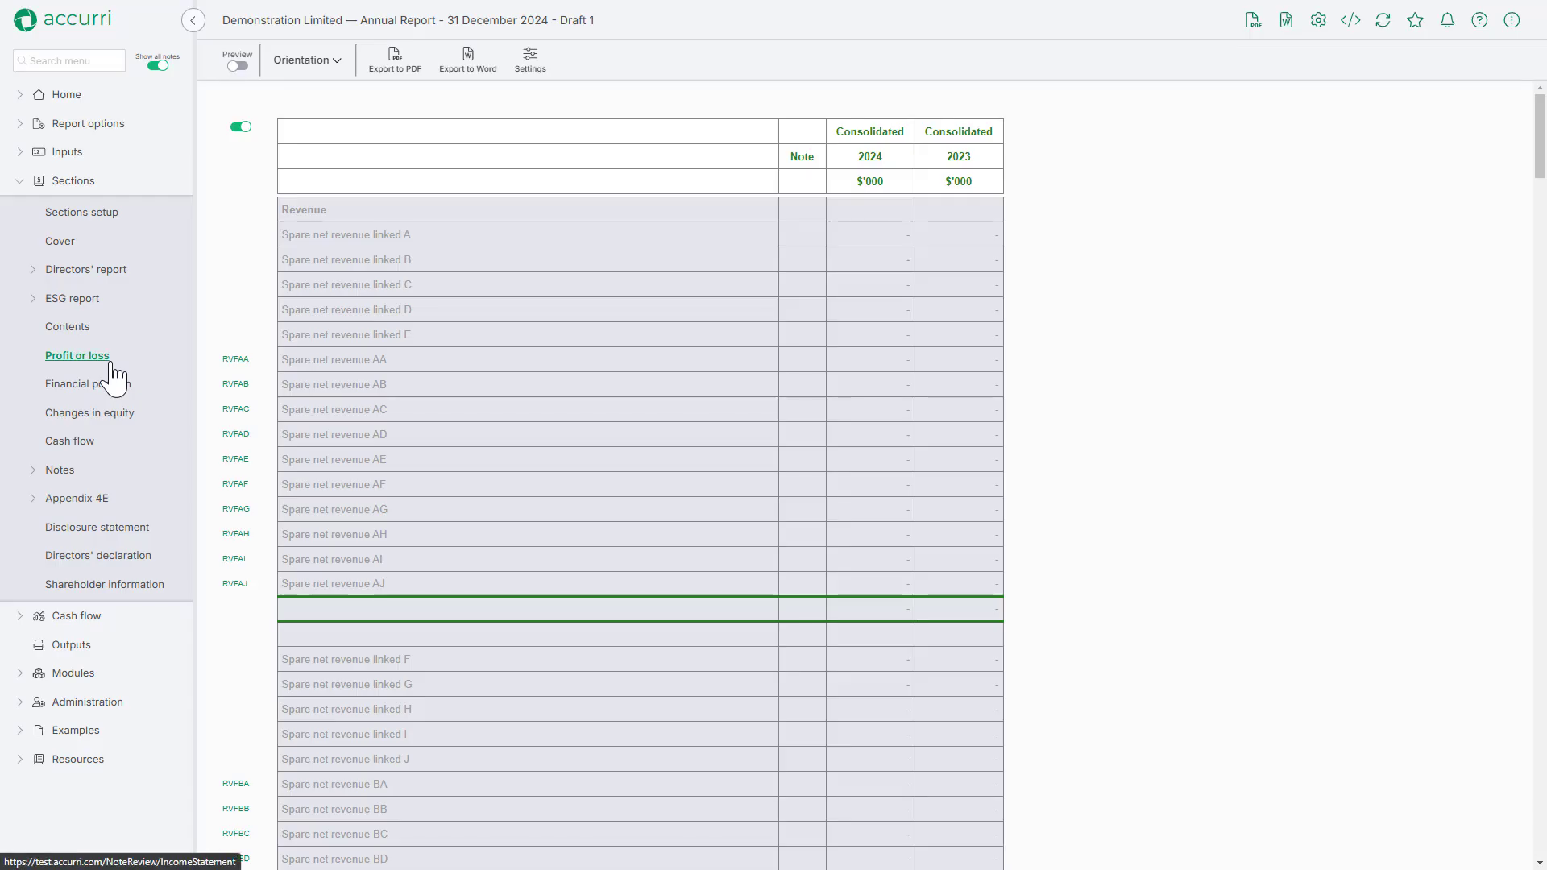
click(237, 66)
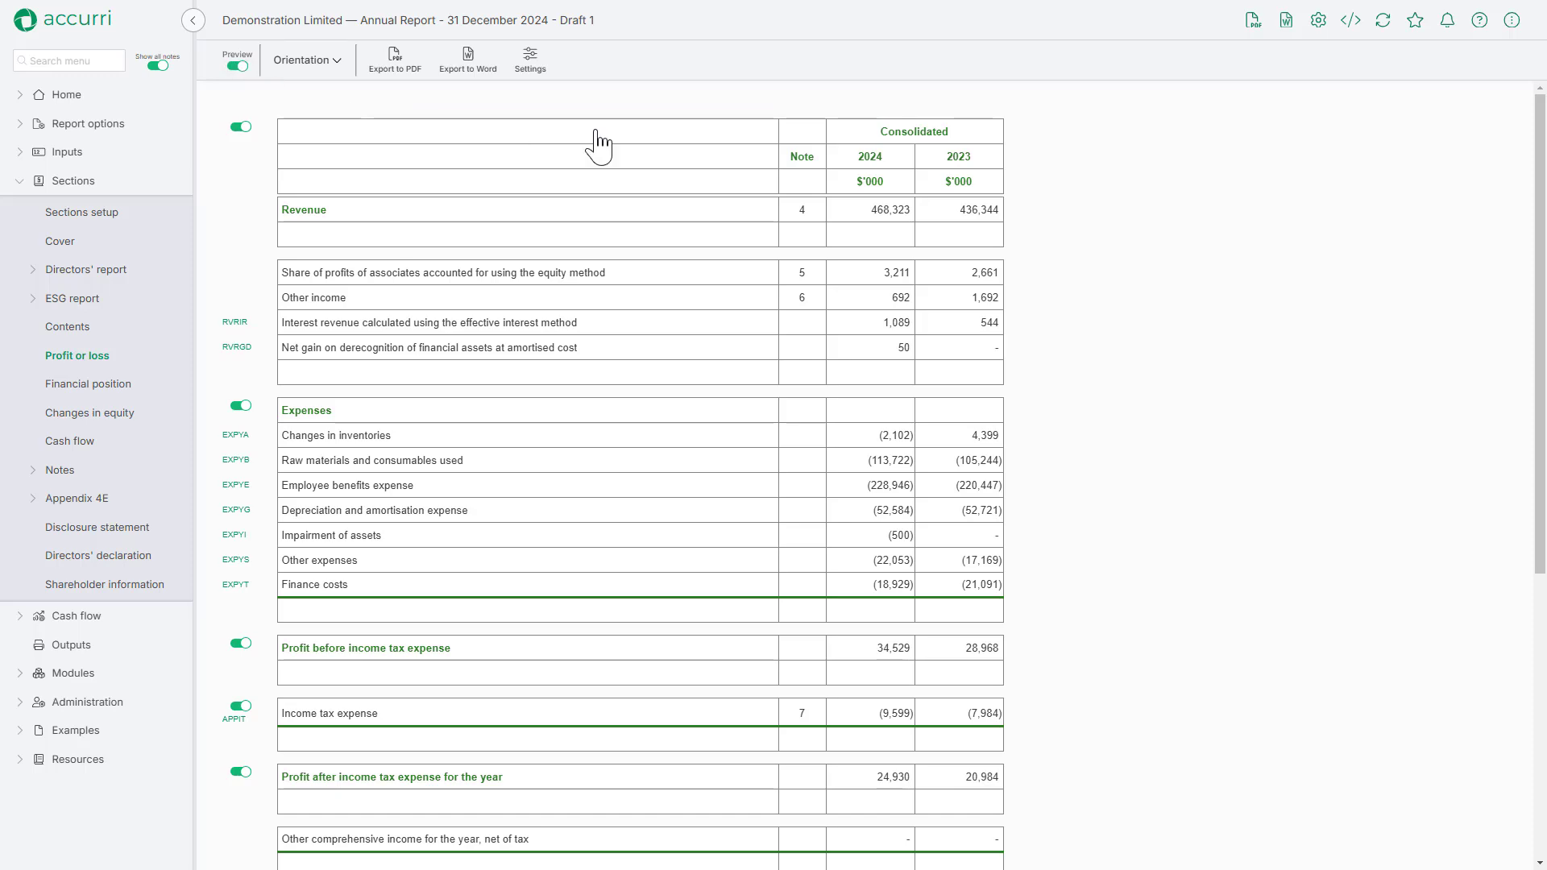
scroll(1096, 164, down, 1)
scroll(1093, 161, down, 6)
scroll(1091, 159, up, 7)
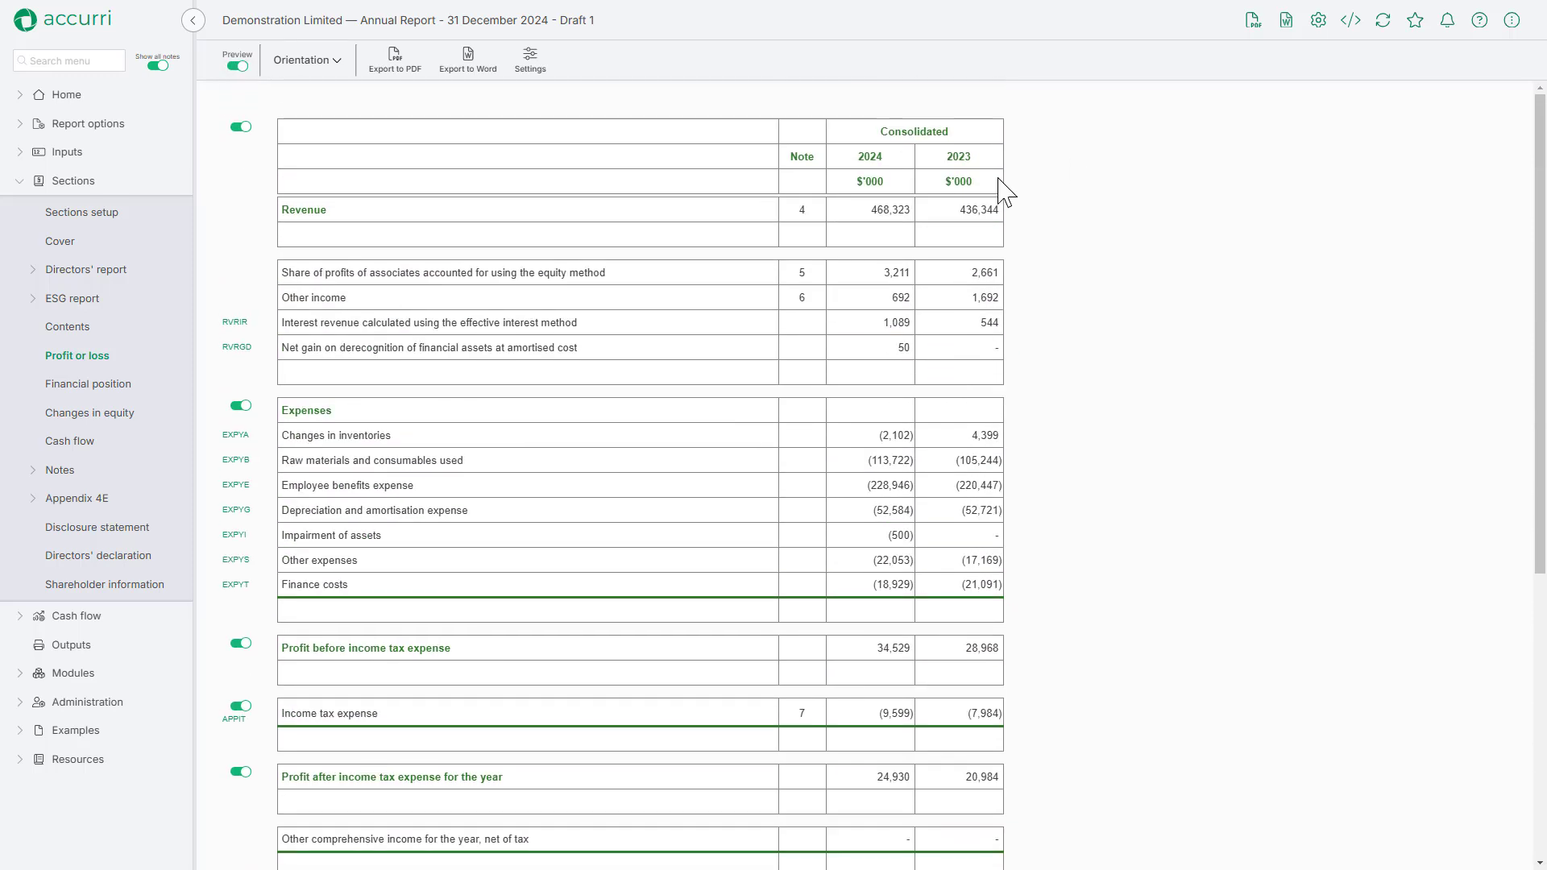
- Open the Financial position statement and review its assets, liabilities and equity in preview
click(77, 389)
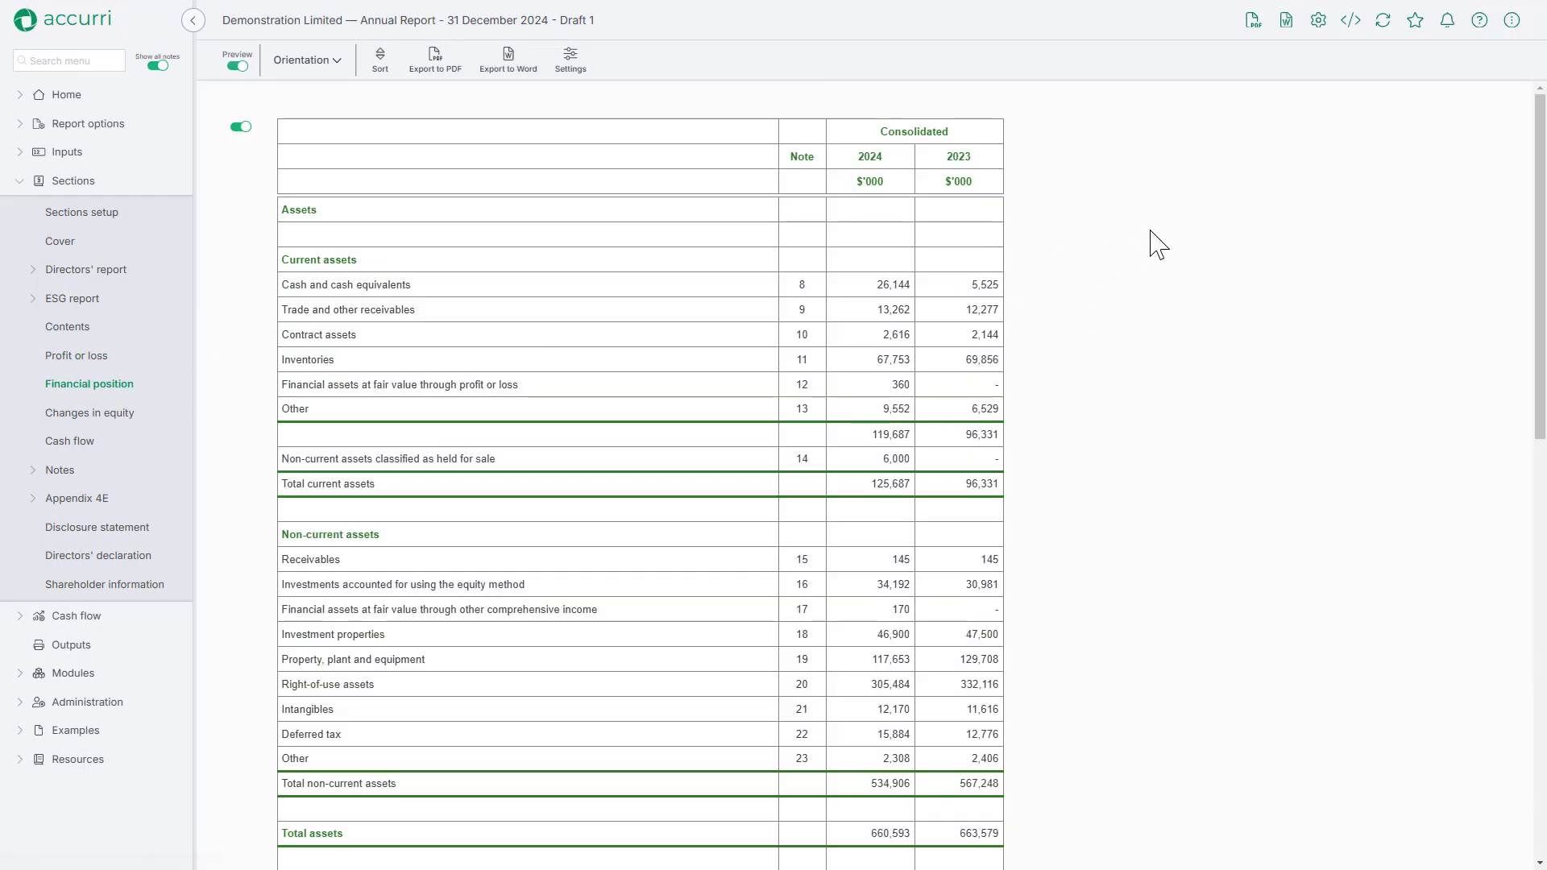
scroll(1174, 239, down, 10)
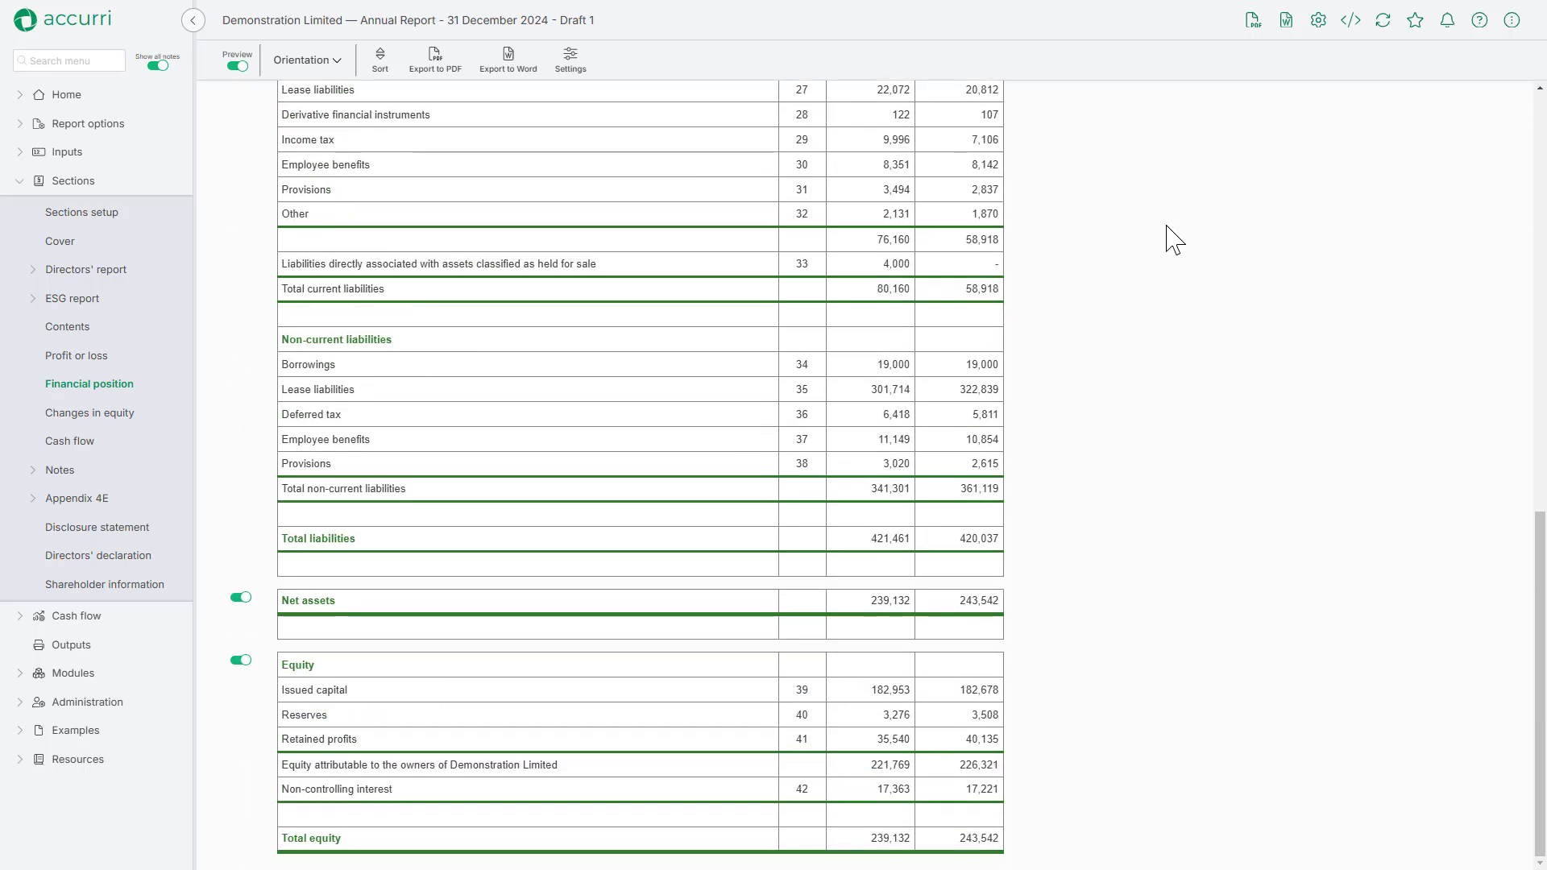
scroll(1175, 239, up, 3)
scroll(1172, 240, up, 8)
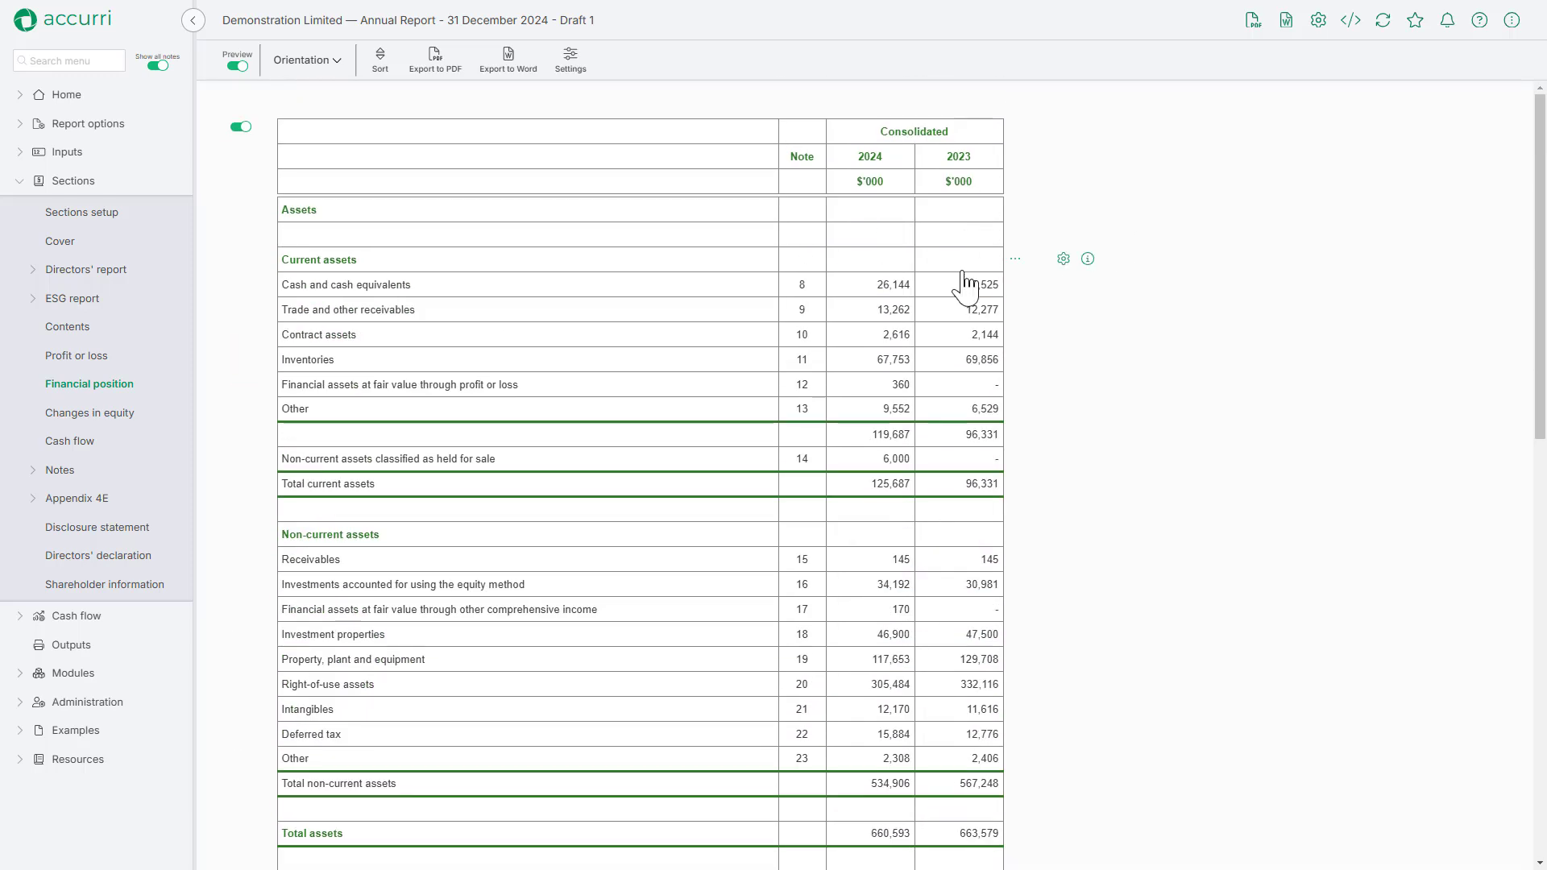
- Open the Cash flow statement with preview off and keep its statement format as Yes - Direct Method - Manual in the report options
click(95, 449)
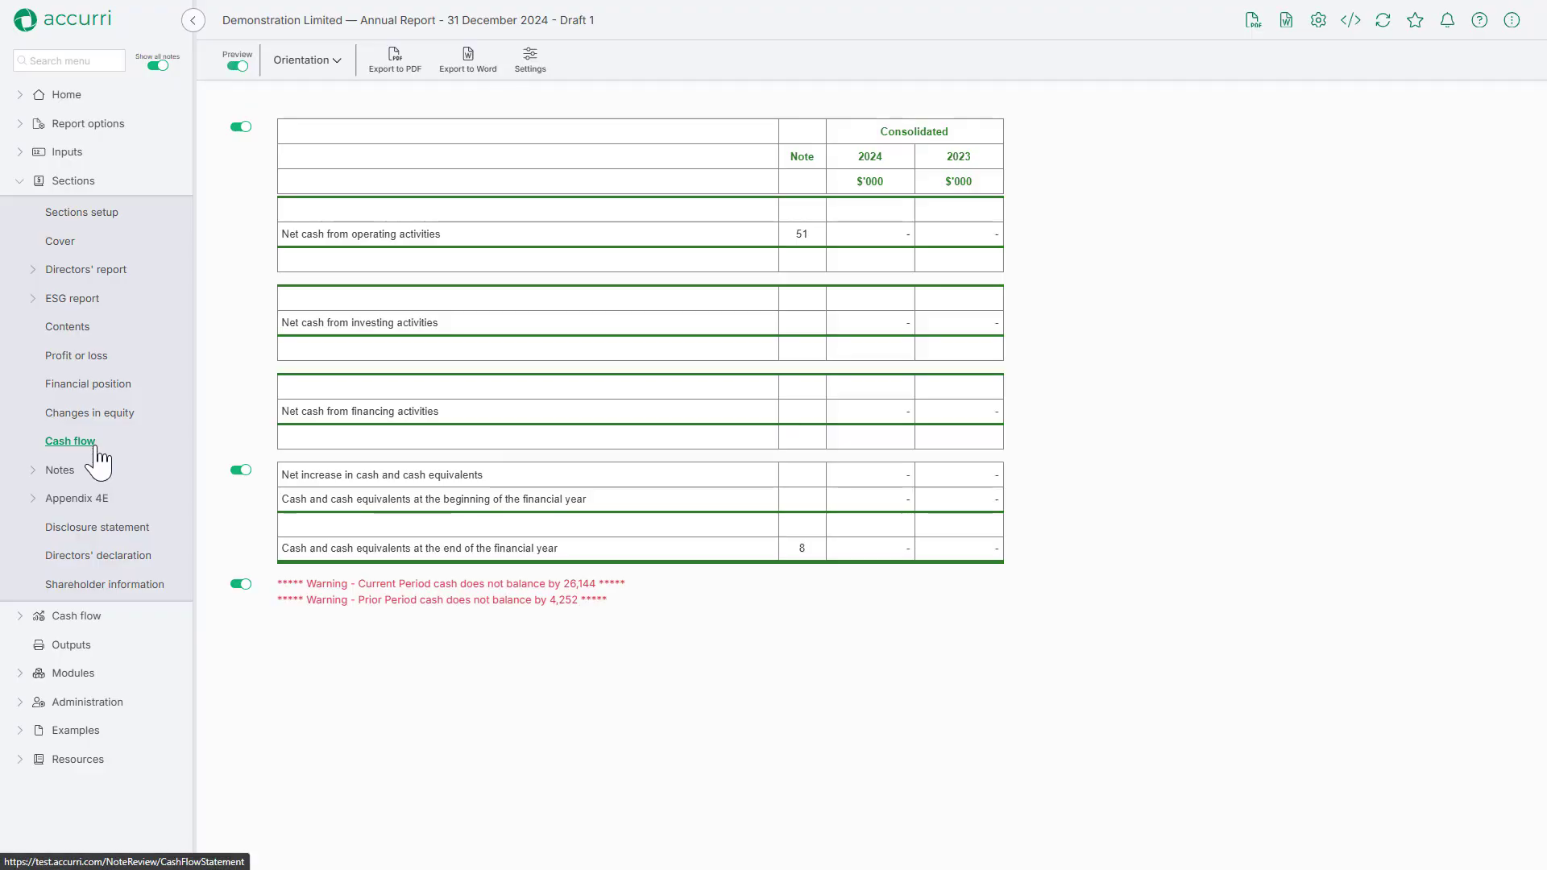
click(236, 68)
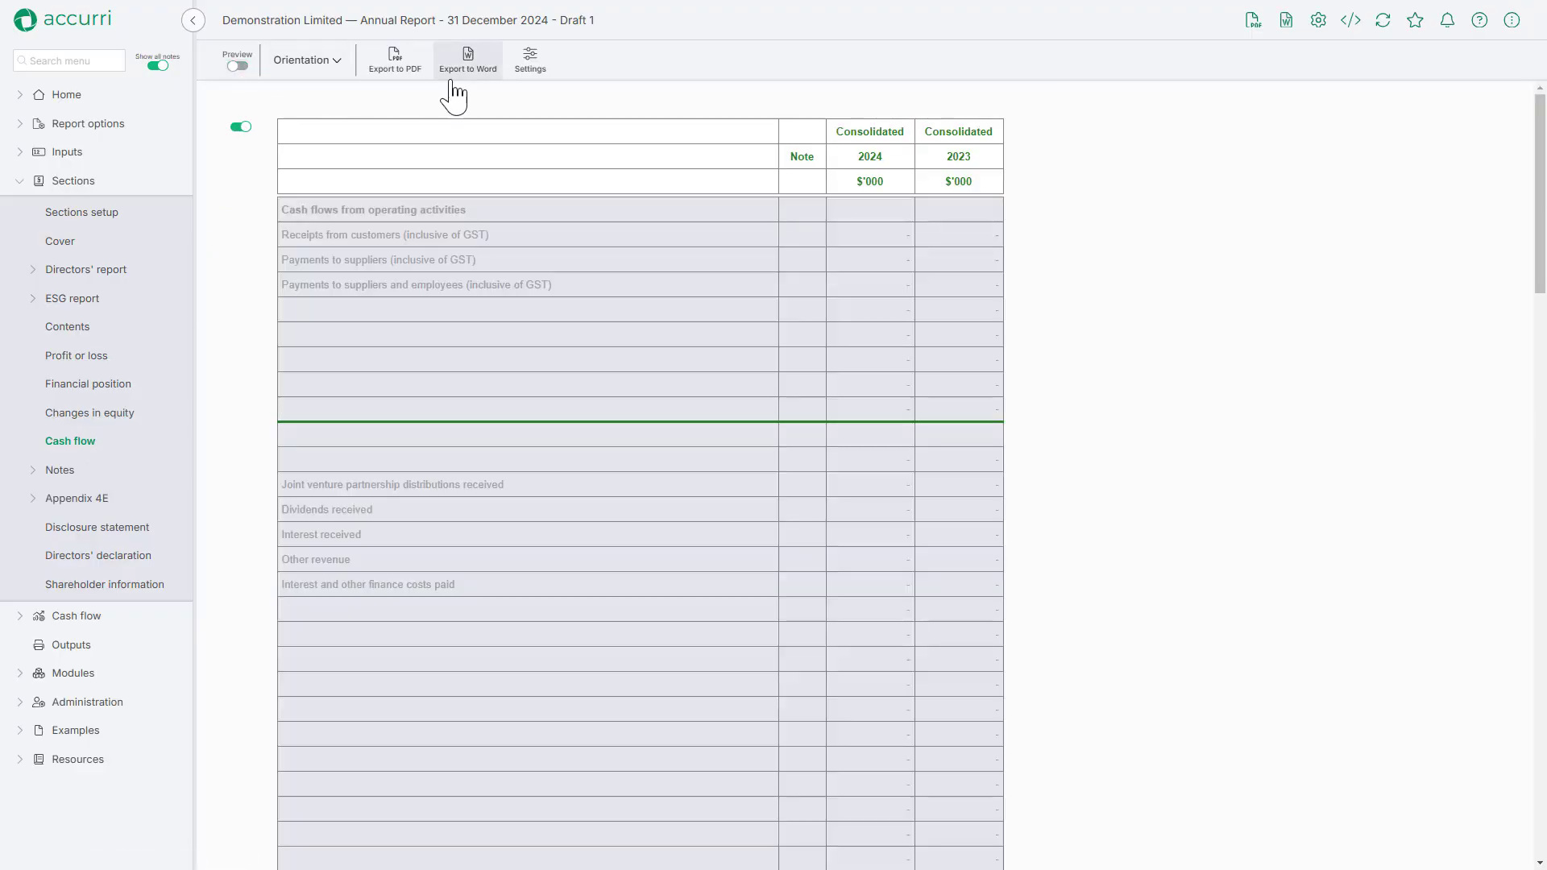
click(551, 86)
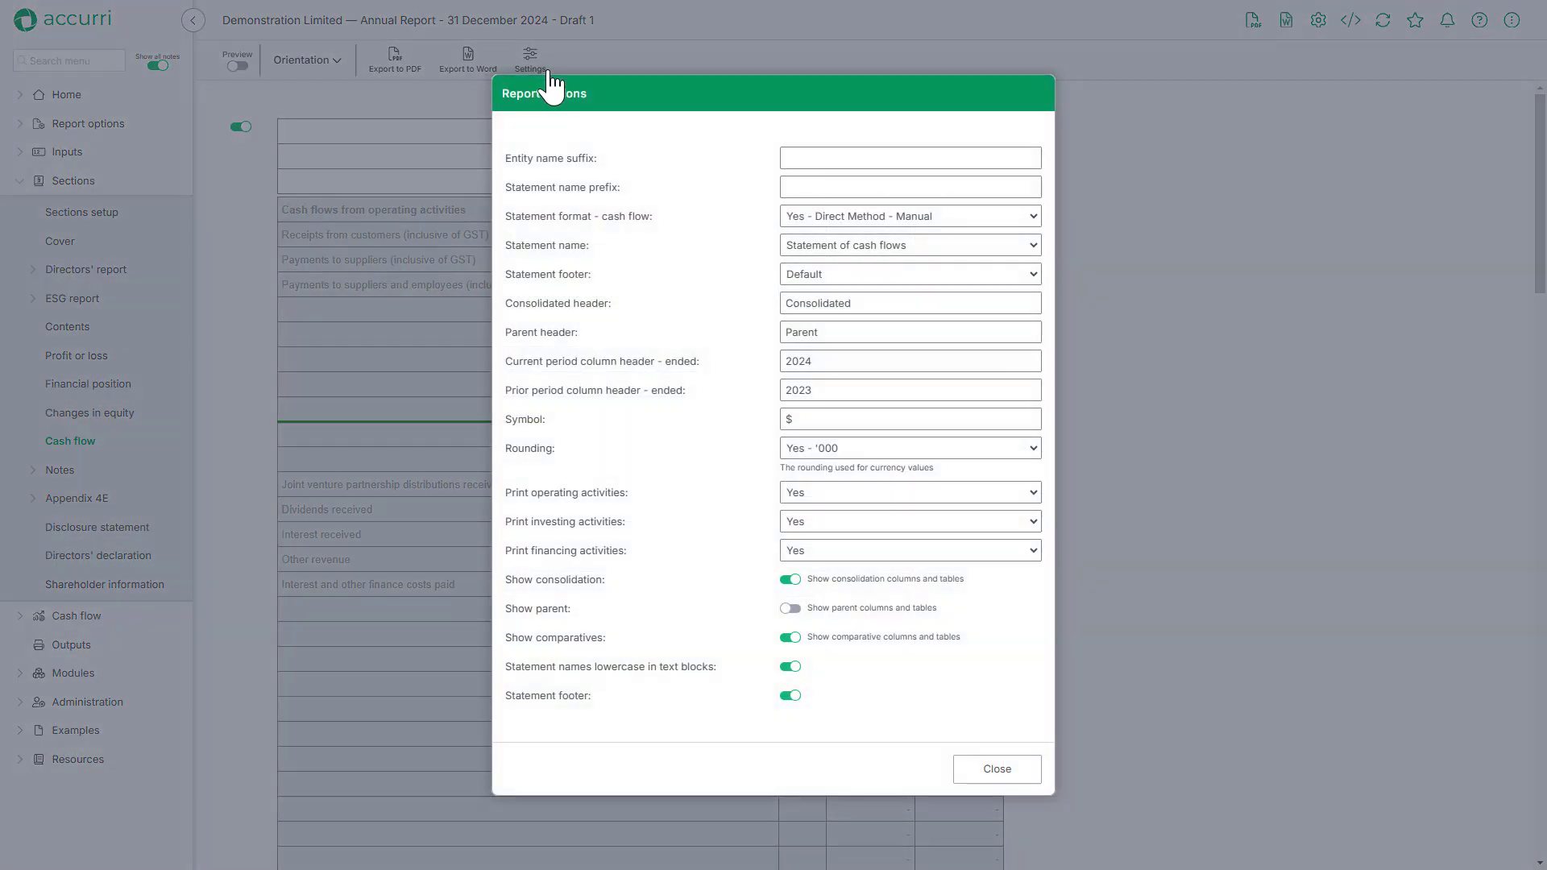
click(1031, 218)
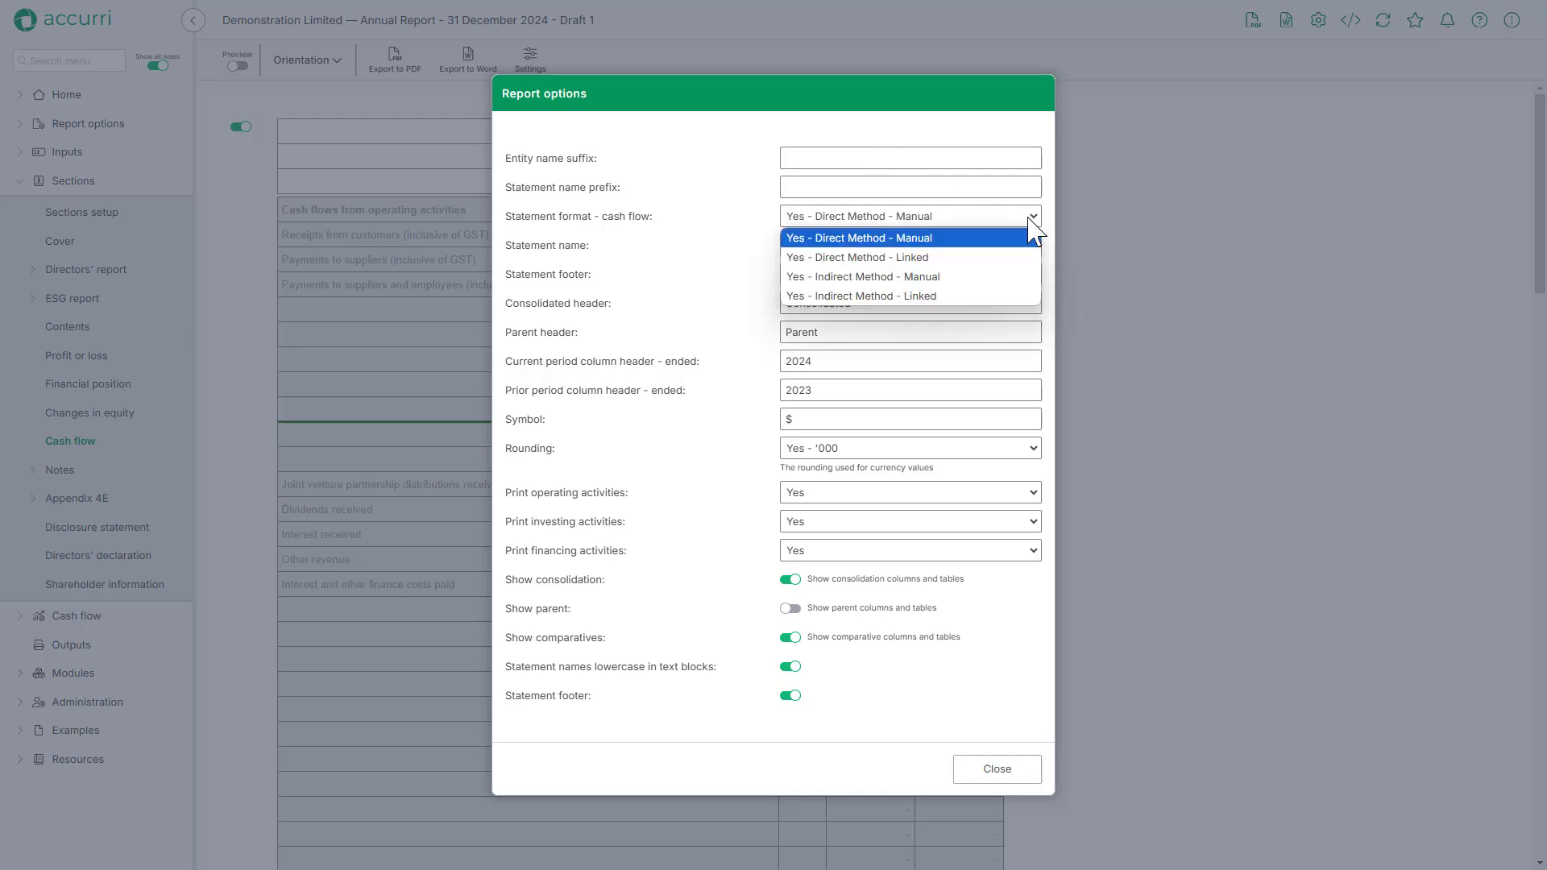
click(1029, 216)
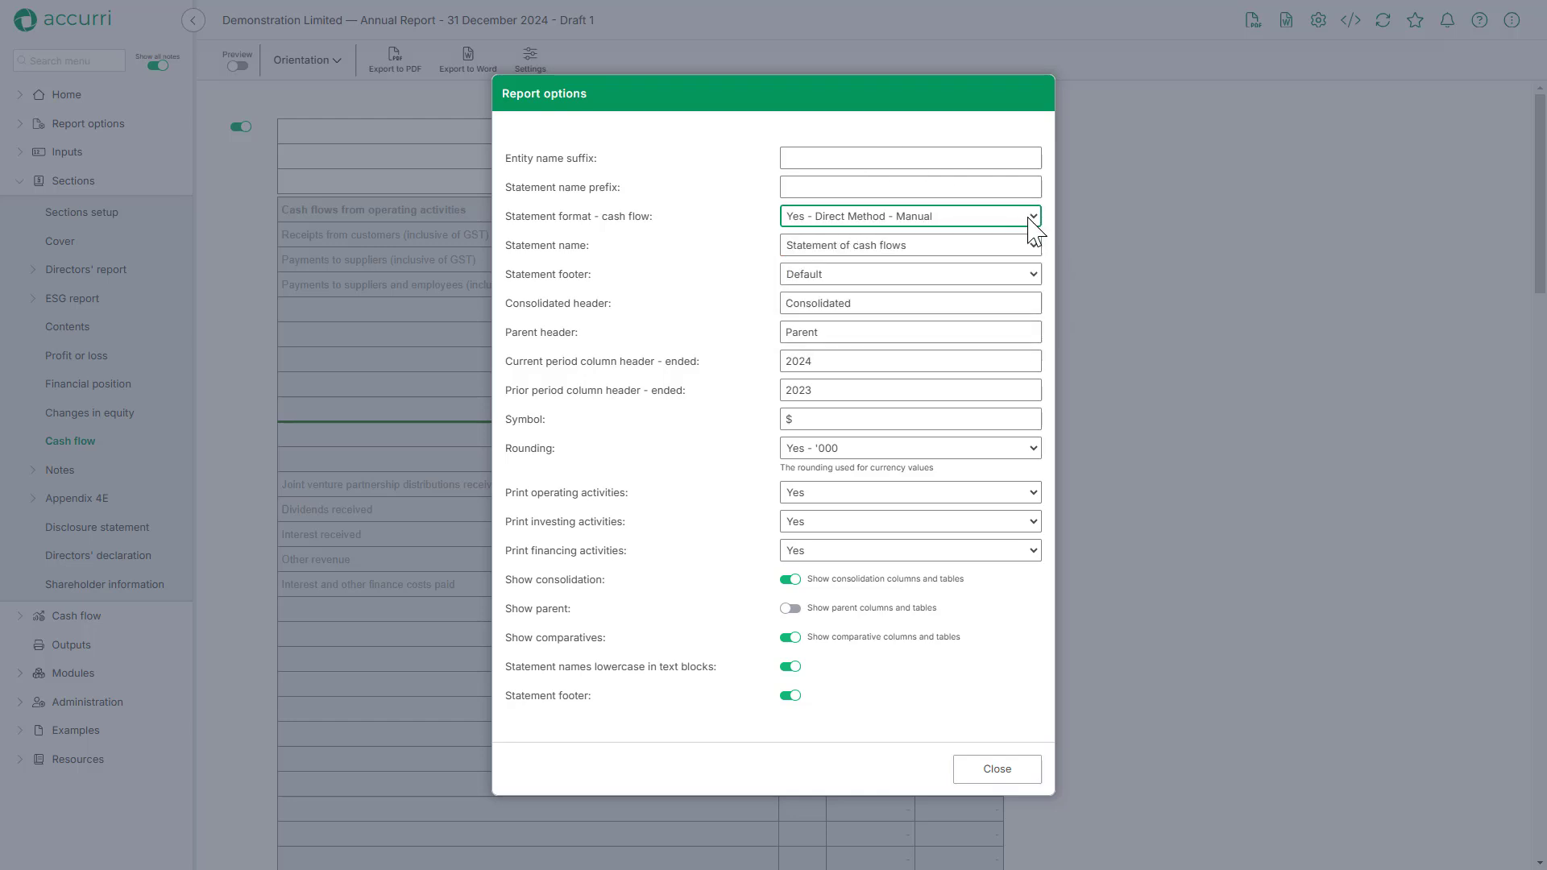
click(1037, 778)
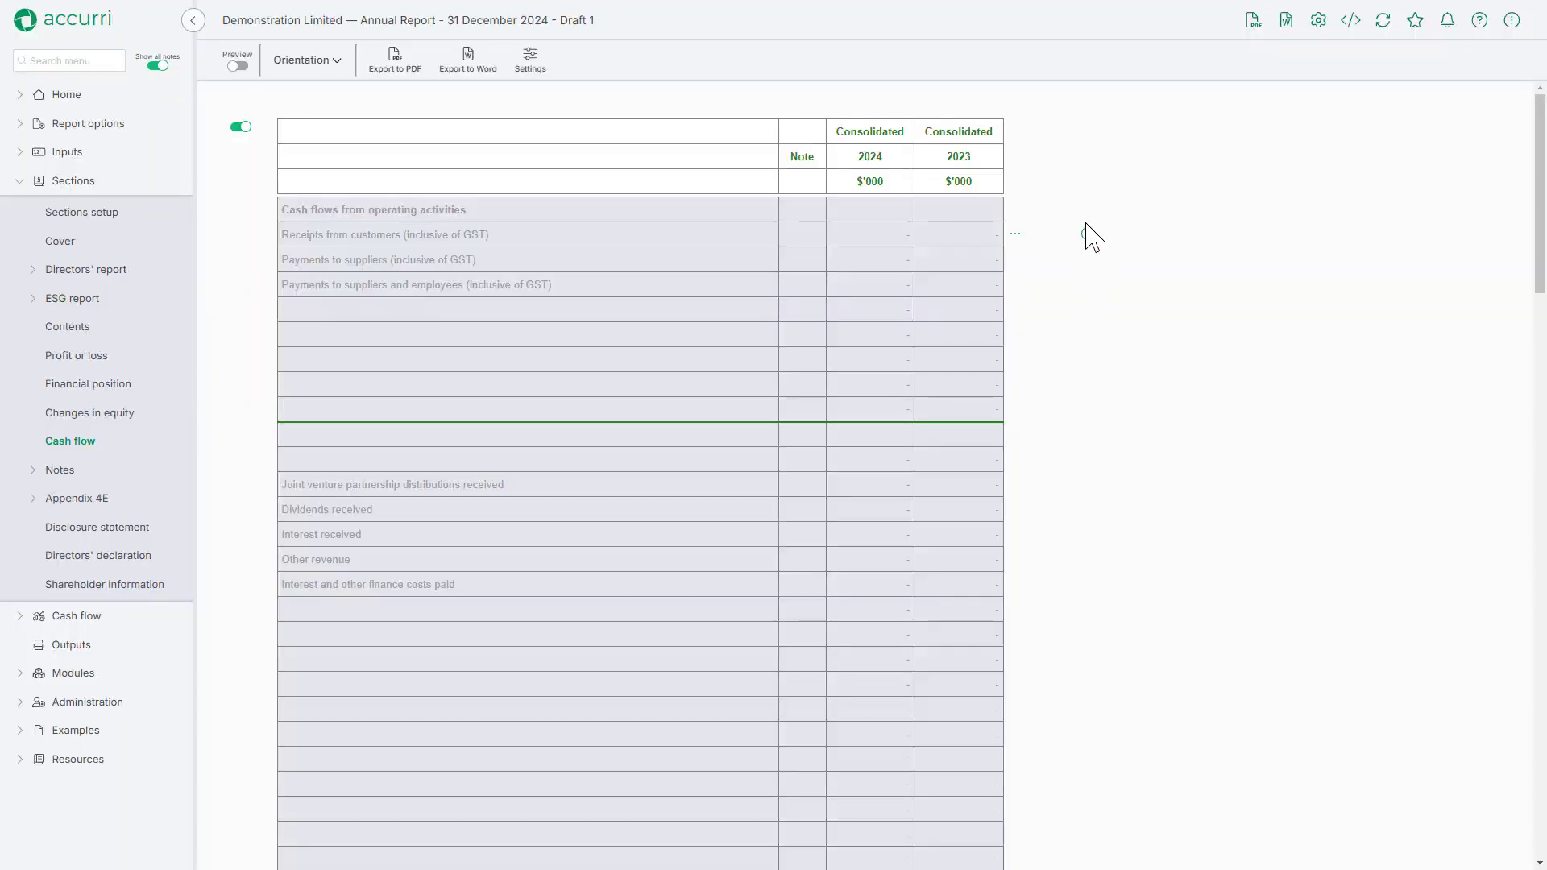
- Examine the cash flow statement's operating, investing and financing line items through to the year-end cash and cash equivalents
scroll(1160, 737, down, 8)
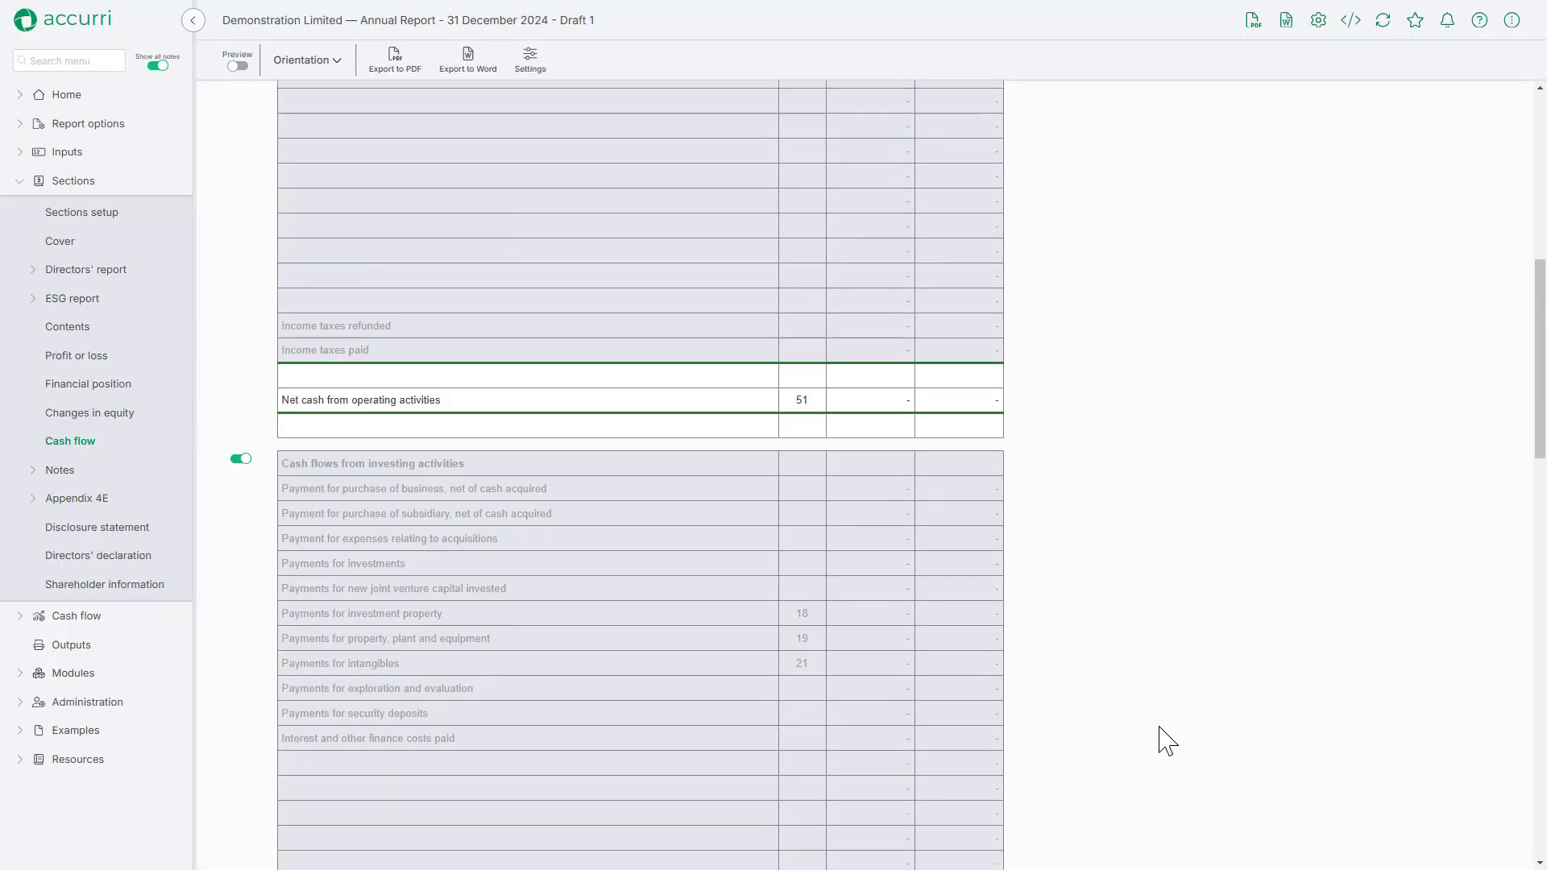
scroll(1168, 741, down, 4)
scroll(1119, 529, down, 6)
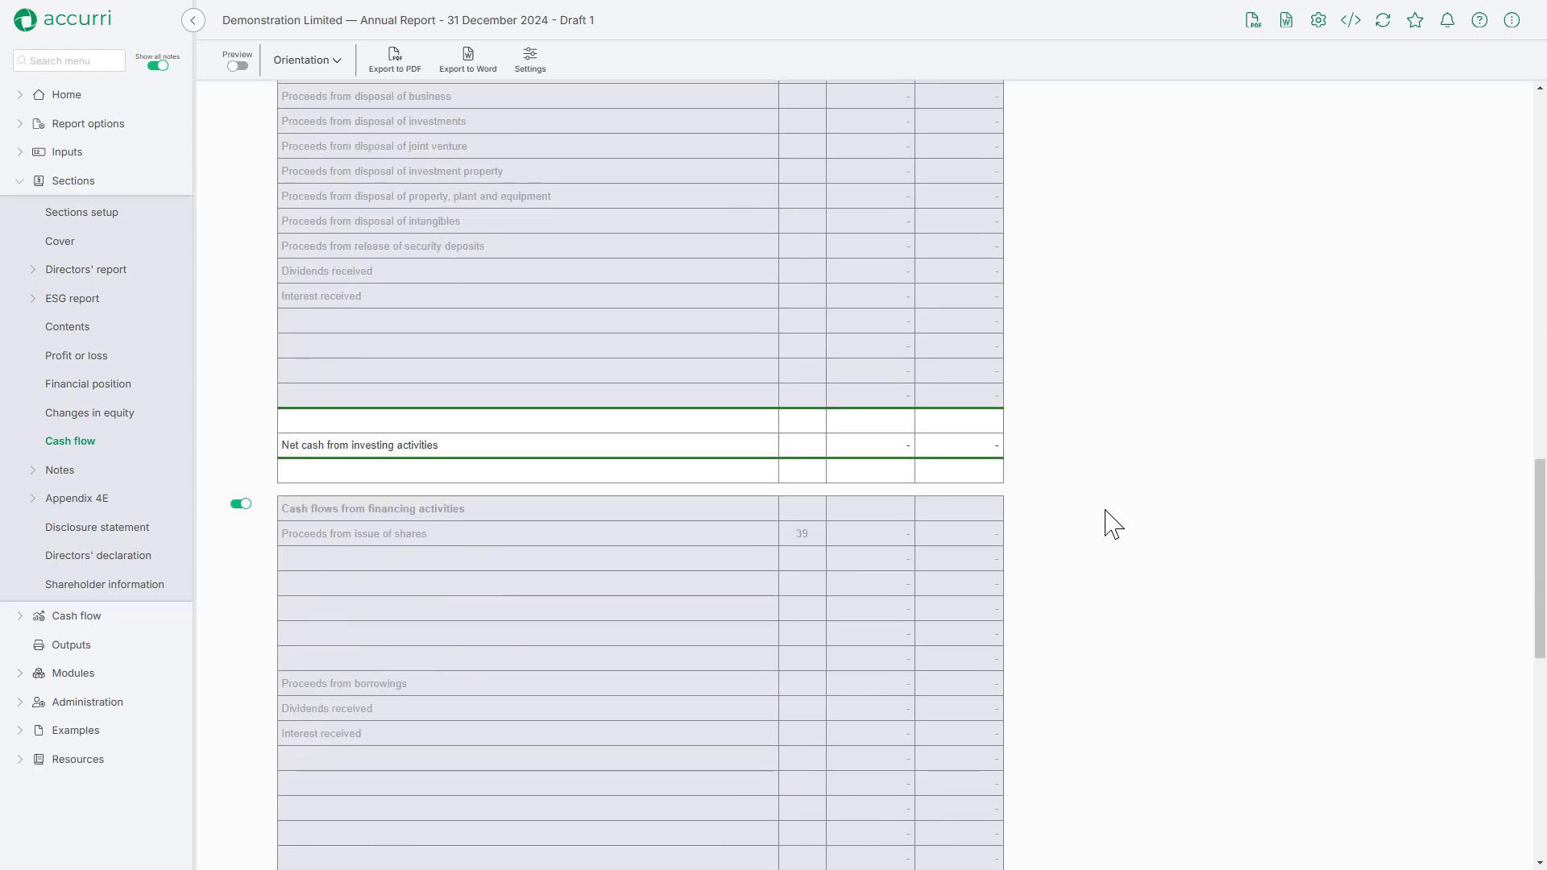
scroll(1114, 525, down, 5)
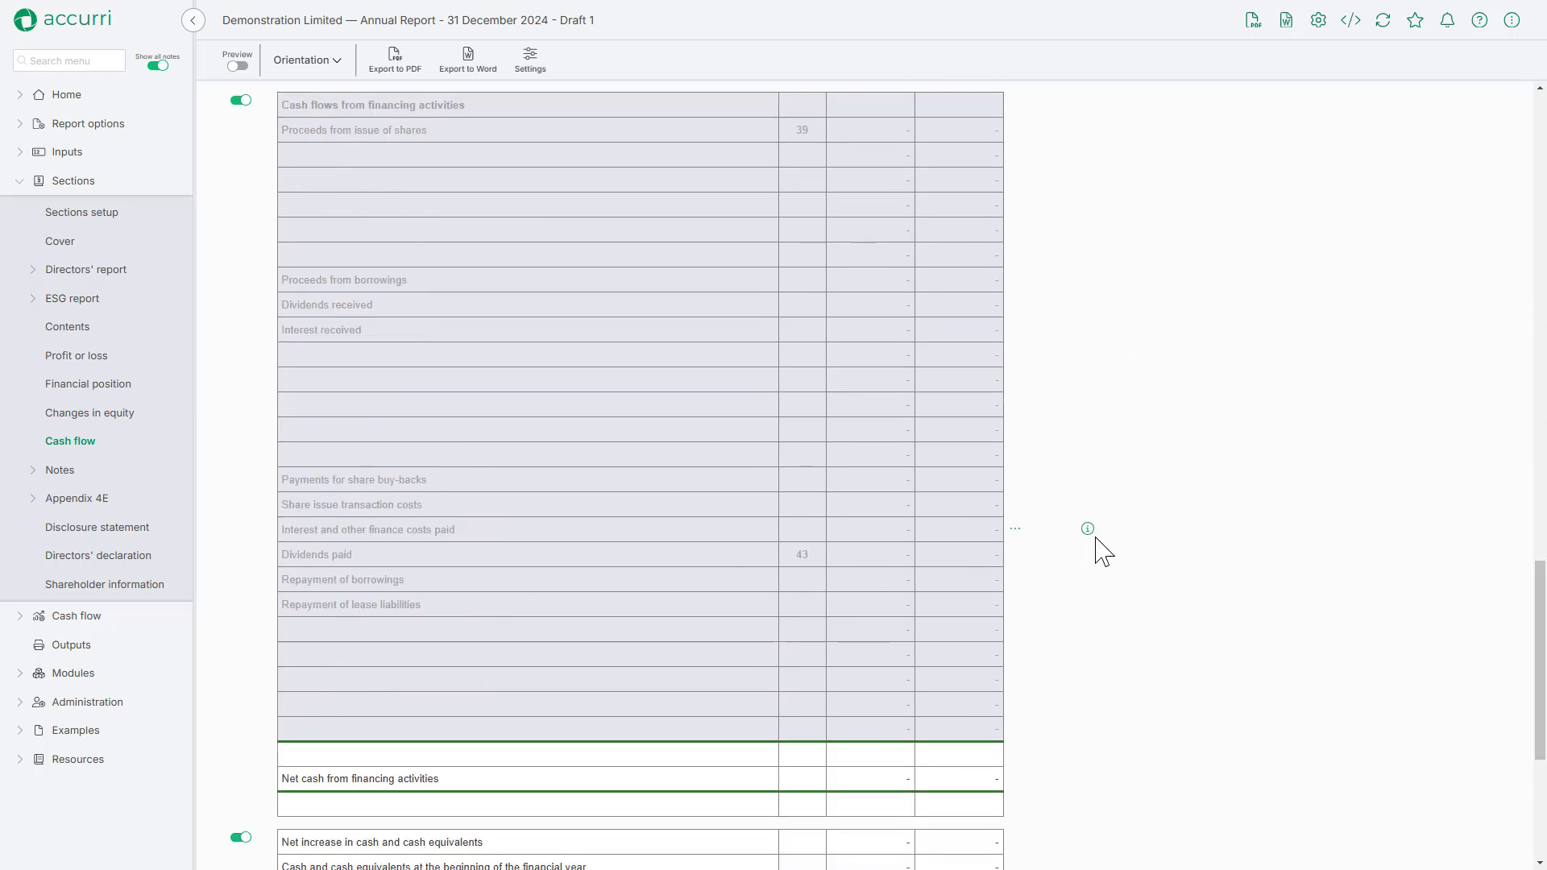
scroll(1103, 553, down, 5)
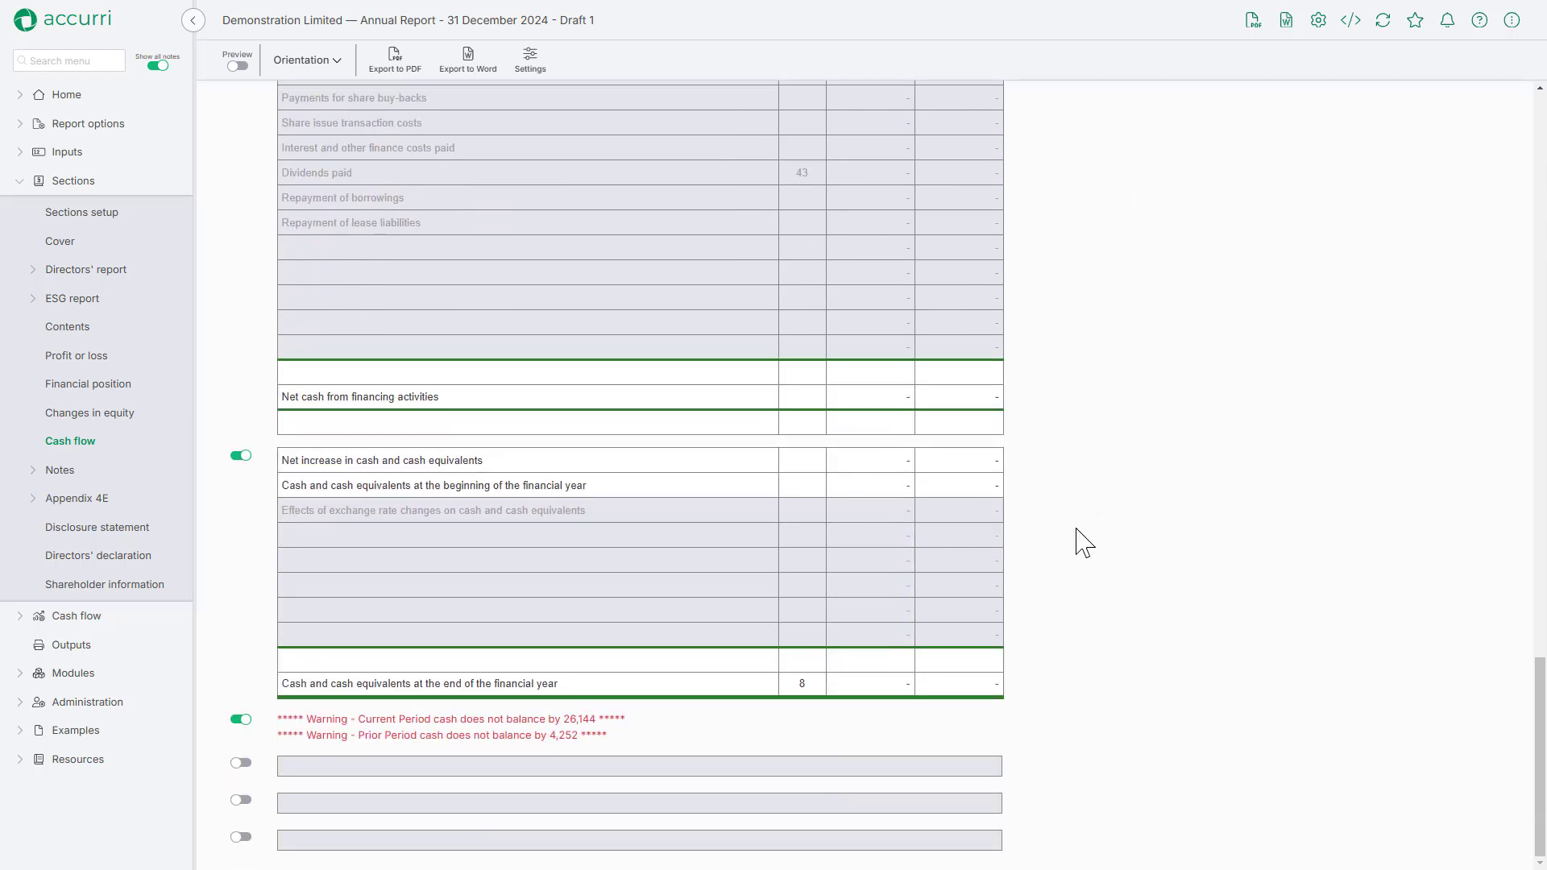
scroll(1080, 542, up, 10)
scroll(1080, 543, up, 14)
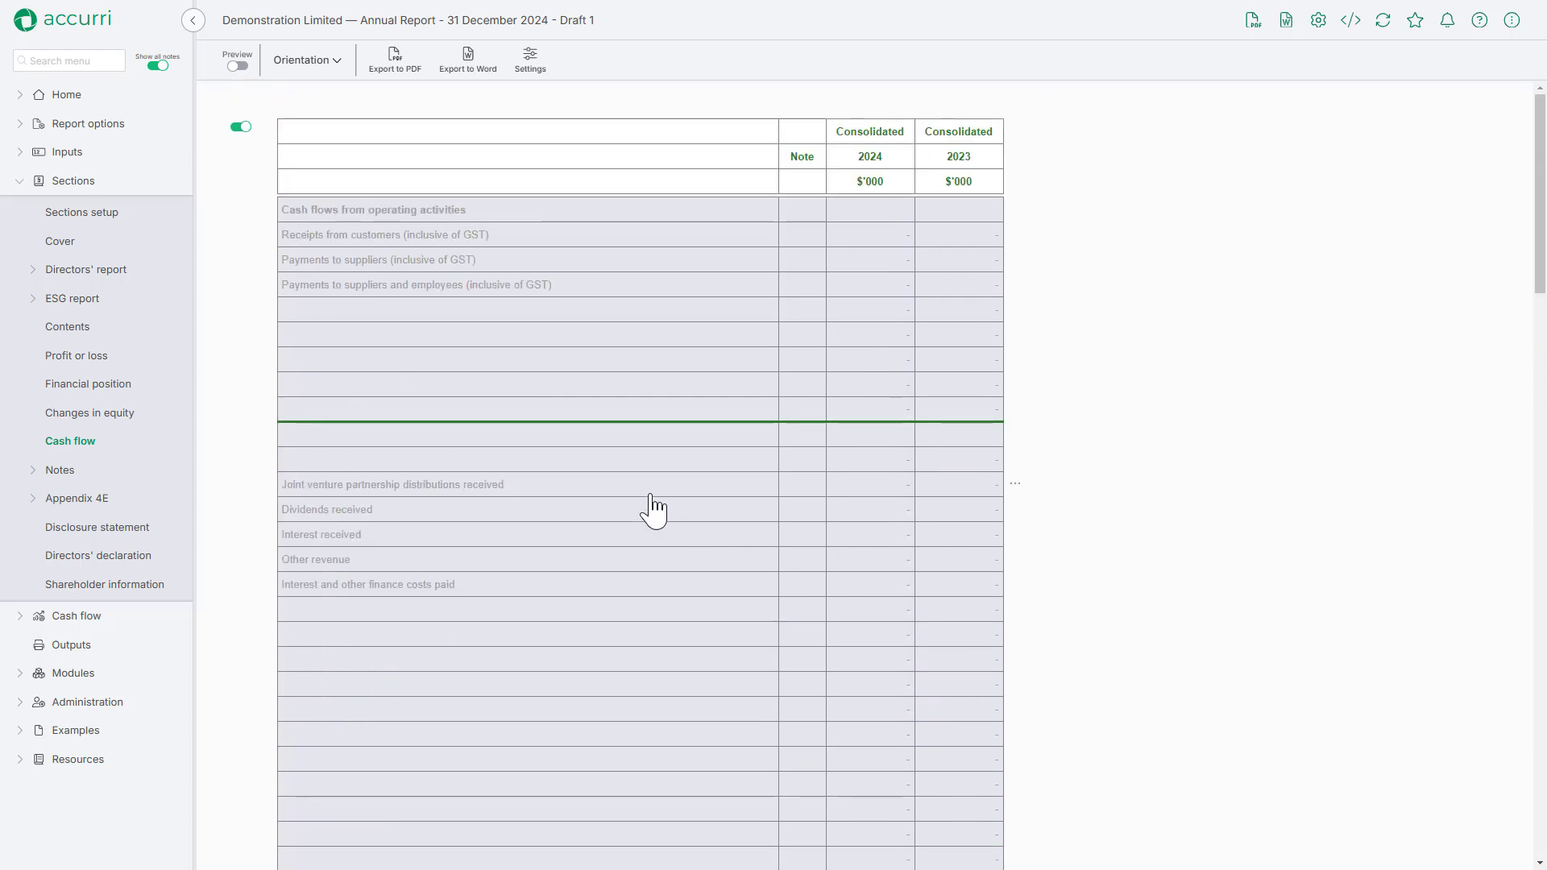
- Edit the operating activities table, entering 460891 for 2024 Receipts from customers and the other 2024 and 2023 amounts down to Income taxes paid
click(650, 494)
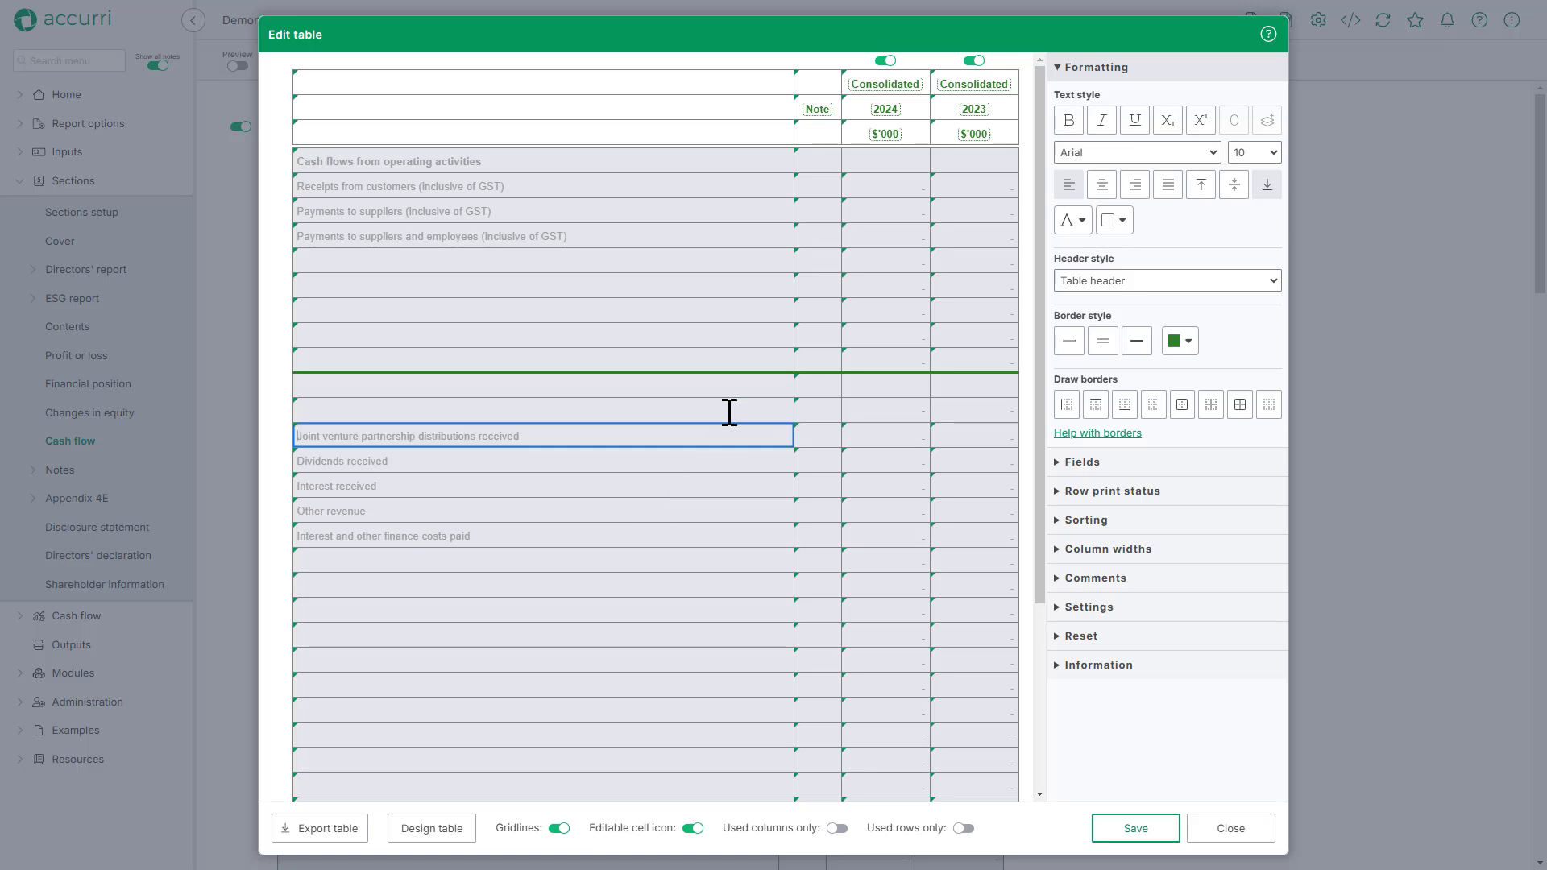
click(893, 195)
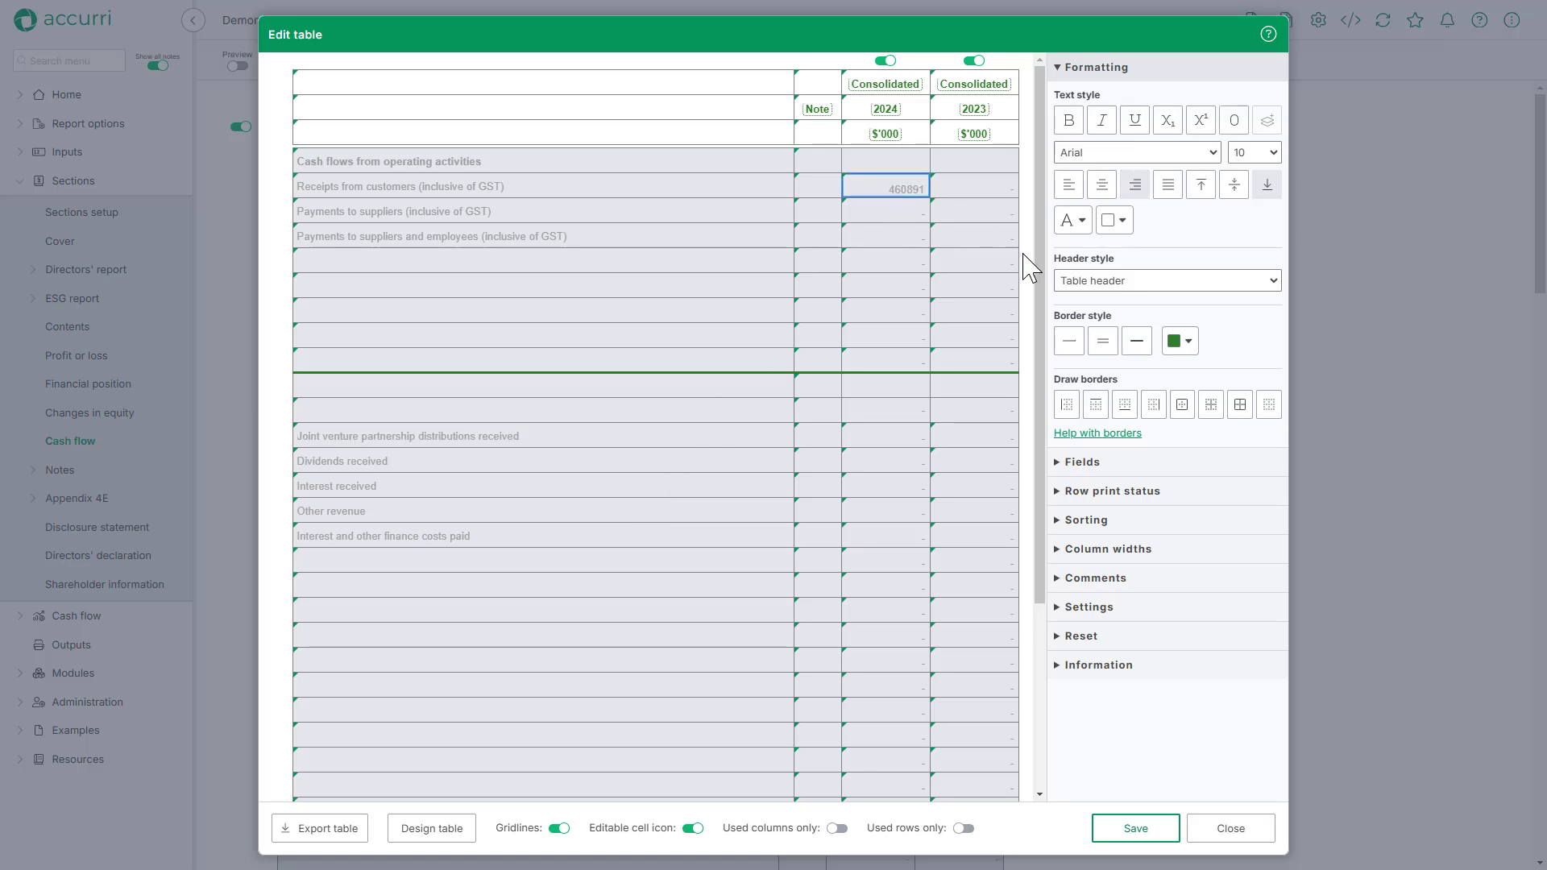
key(Return)
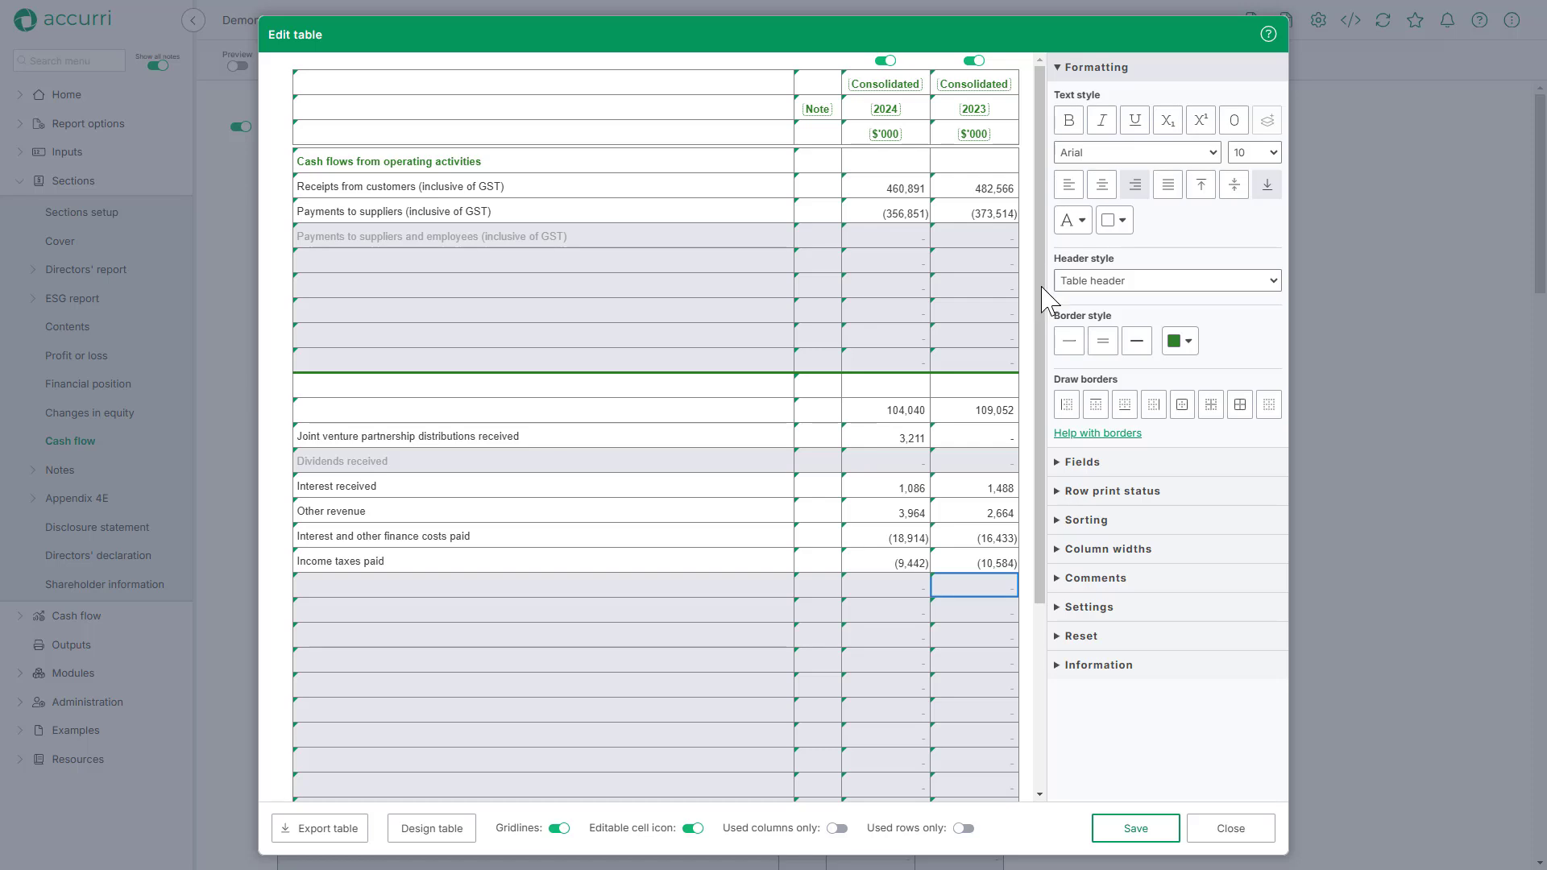
click(1258, 834)
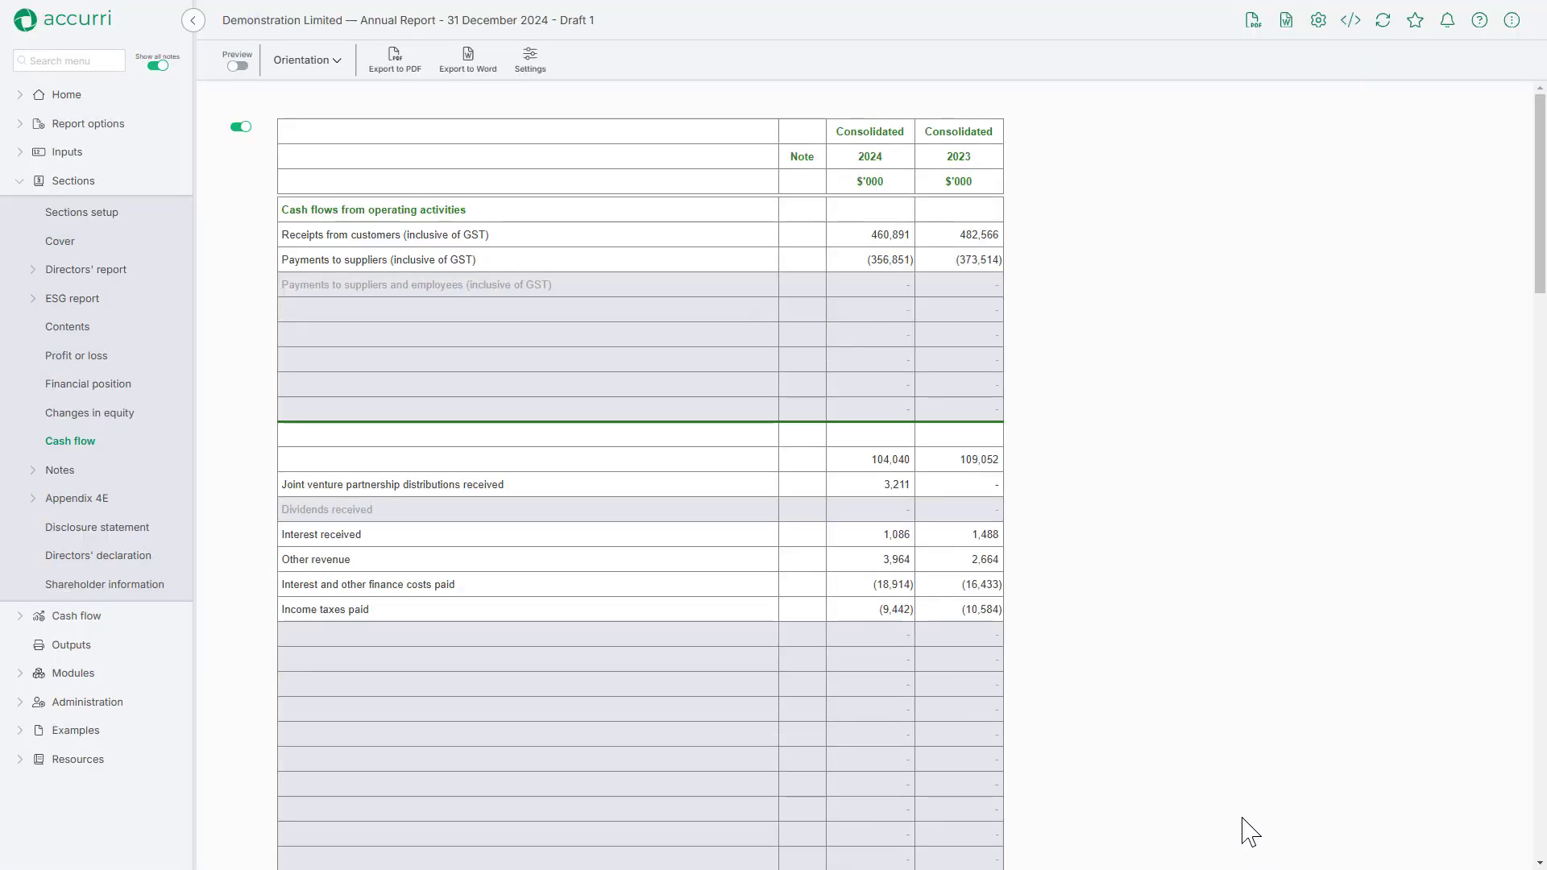
- Preview the filled-in cash flow statement, review it through to year-end cash, and return to the full editing view
click(239, 66)
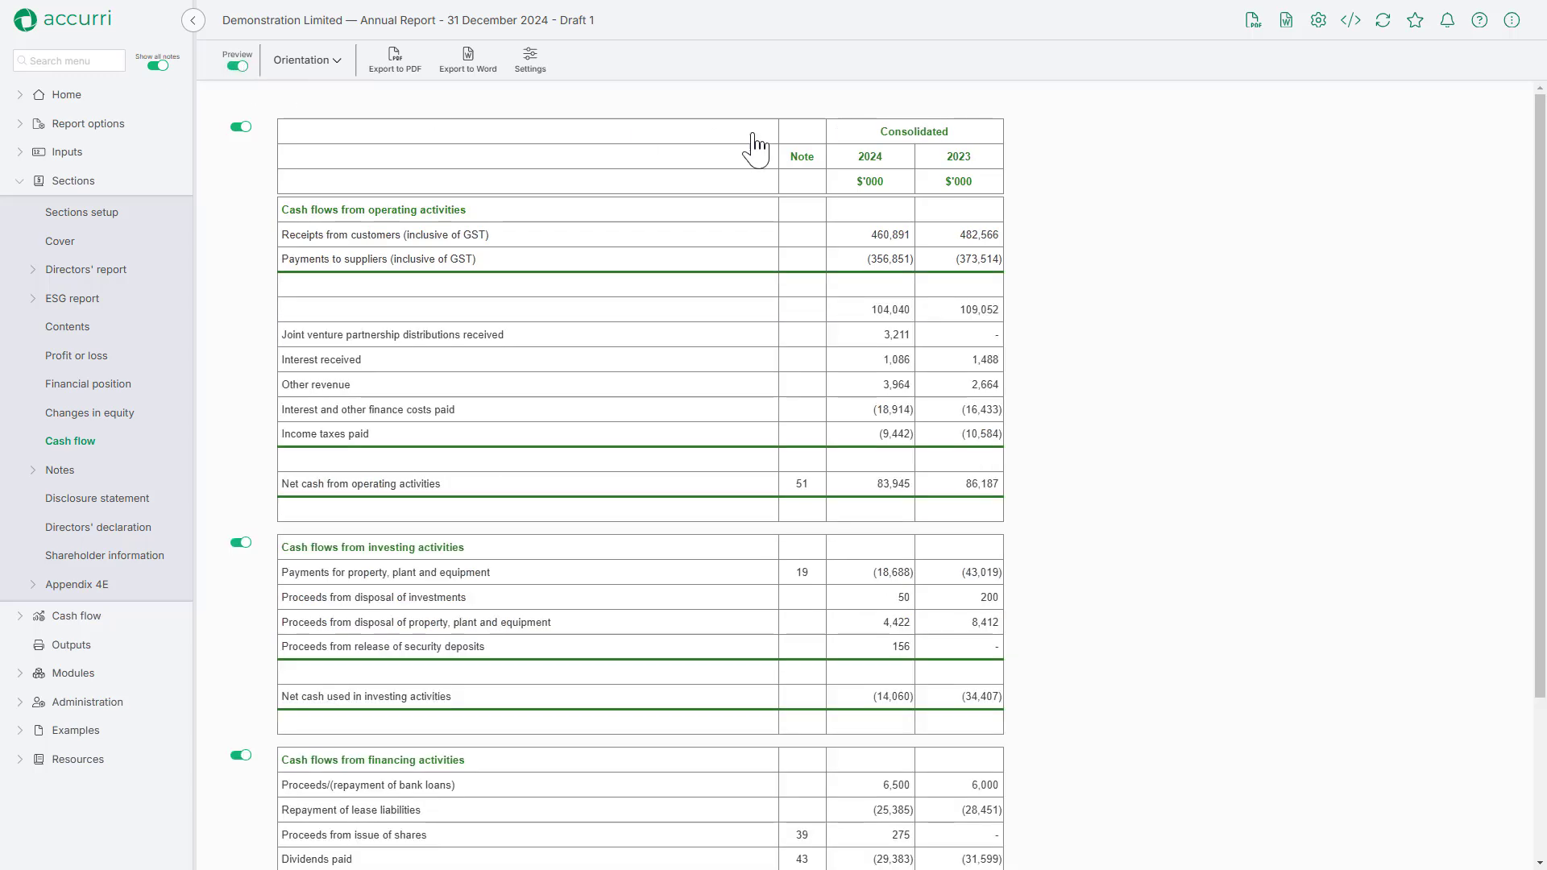
scroll(1206, 171, down, 3)
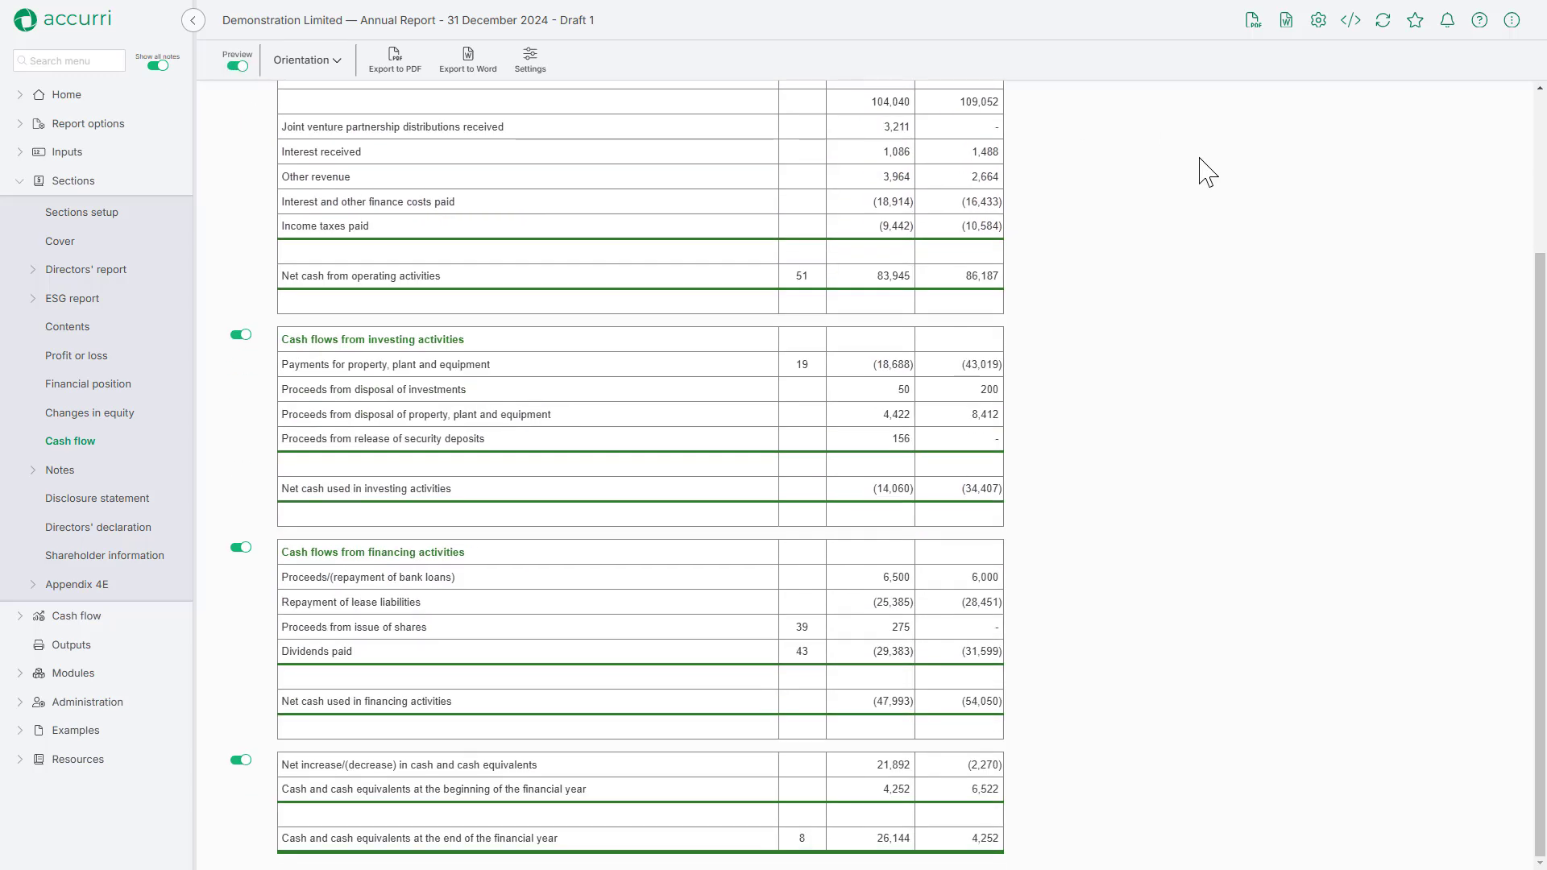
scroll(1206, 171, up, 3)
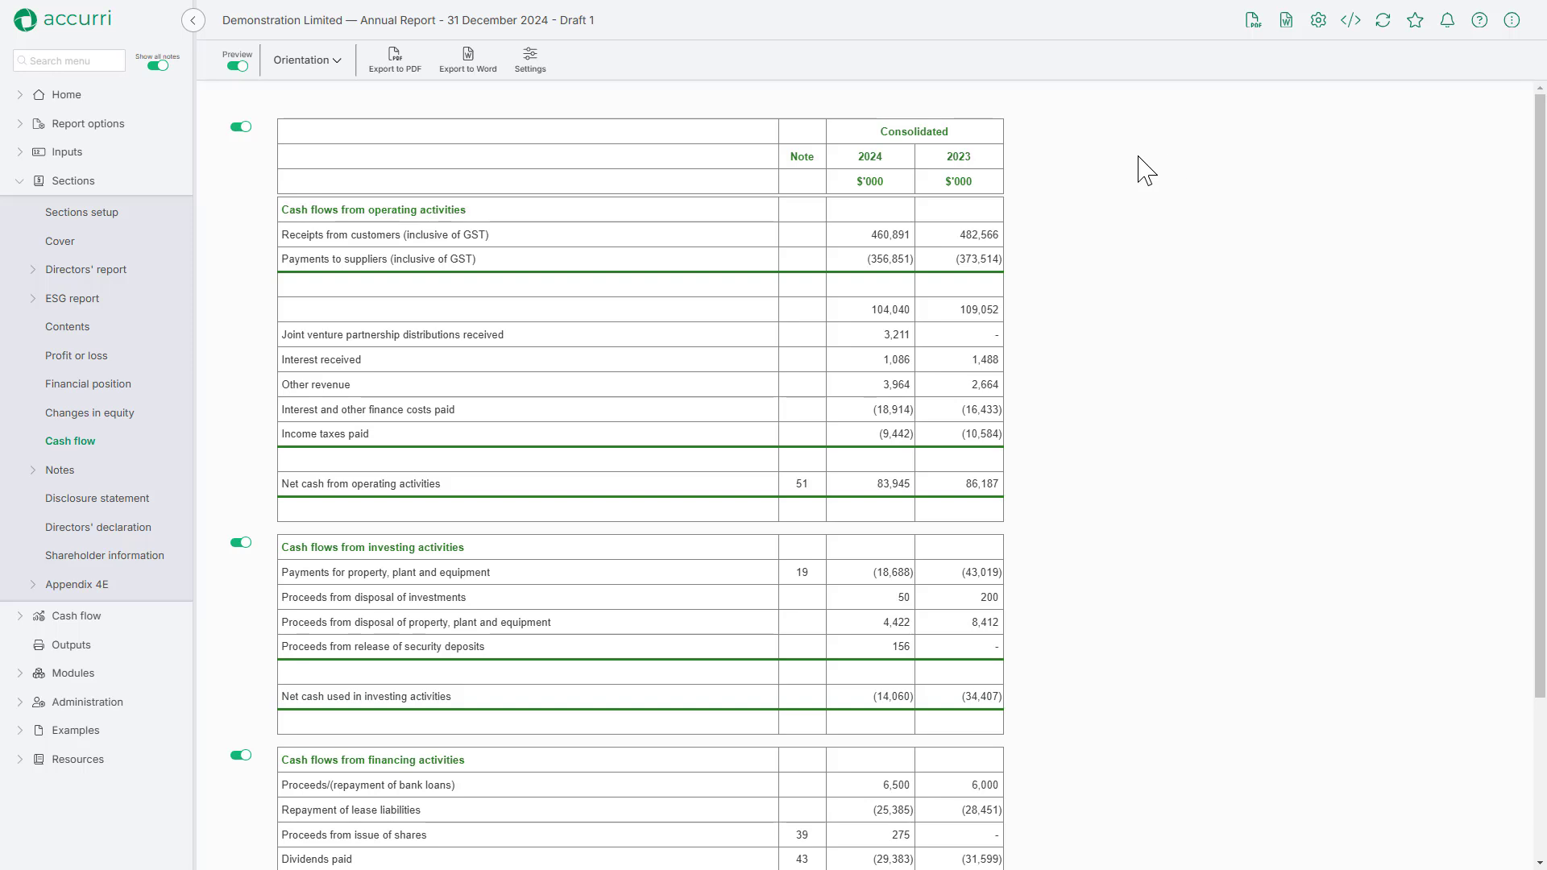
click(237, 66)
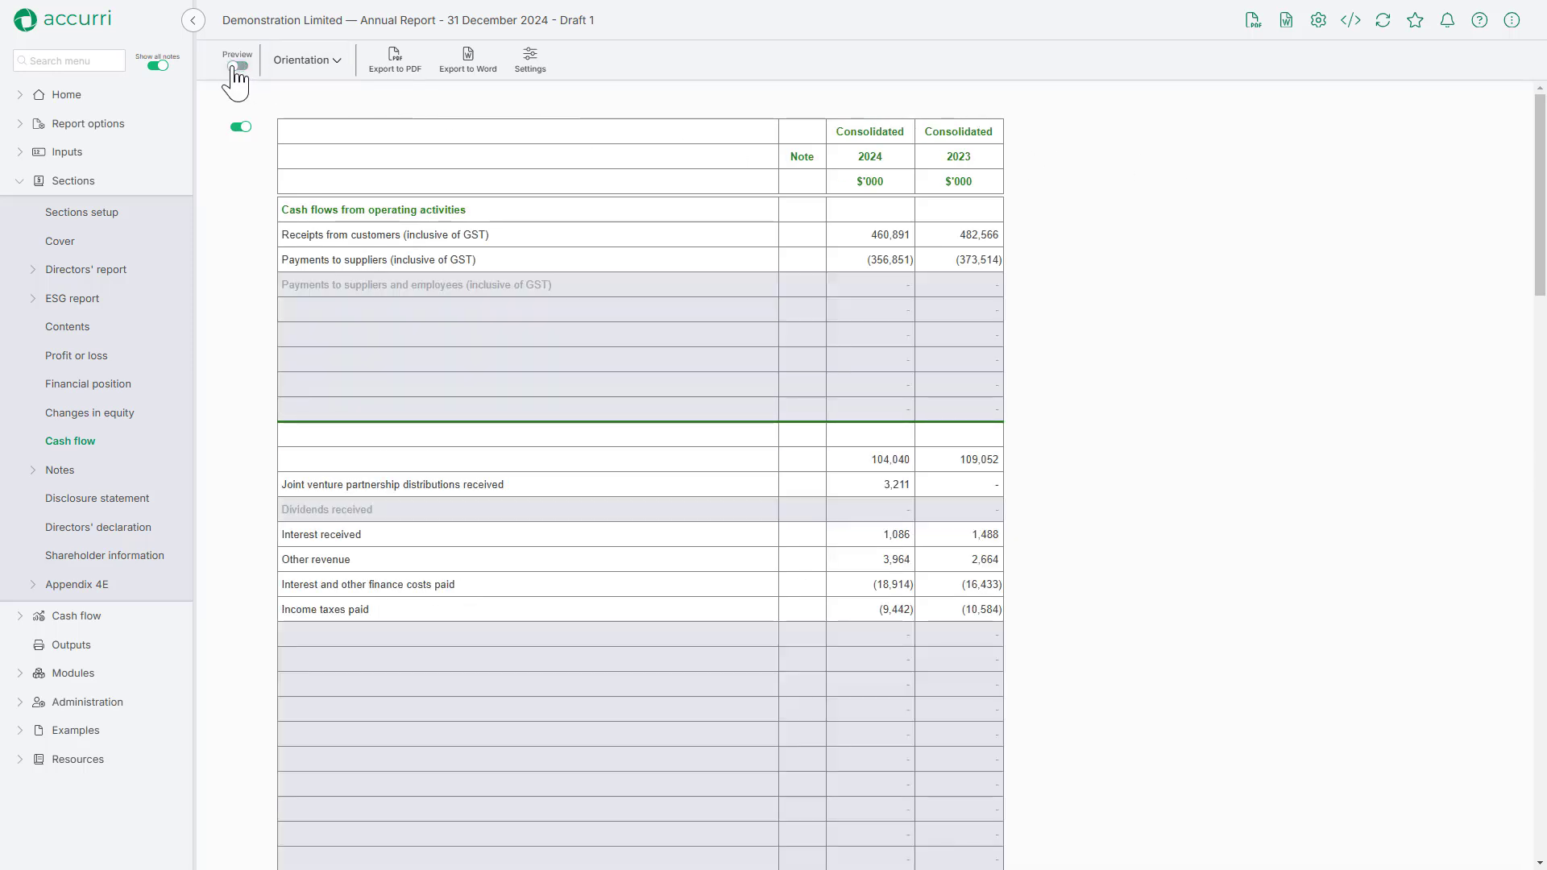
- Set the cash flow statement format to Yes - Direct Method - Linked in the report options
click(547, 78)
click(1034, 216)
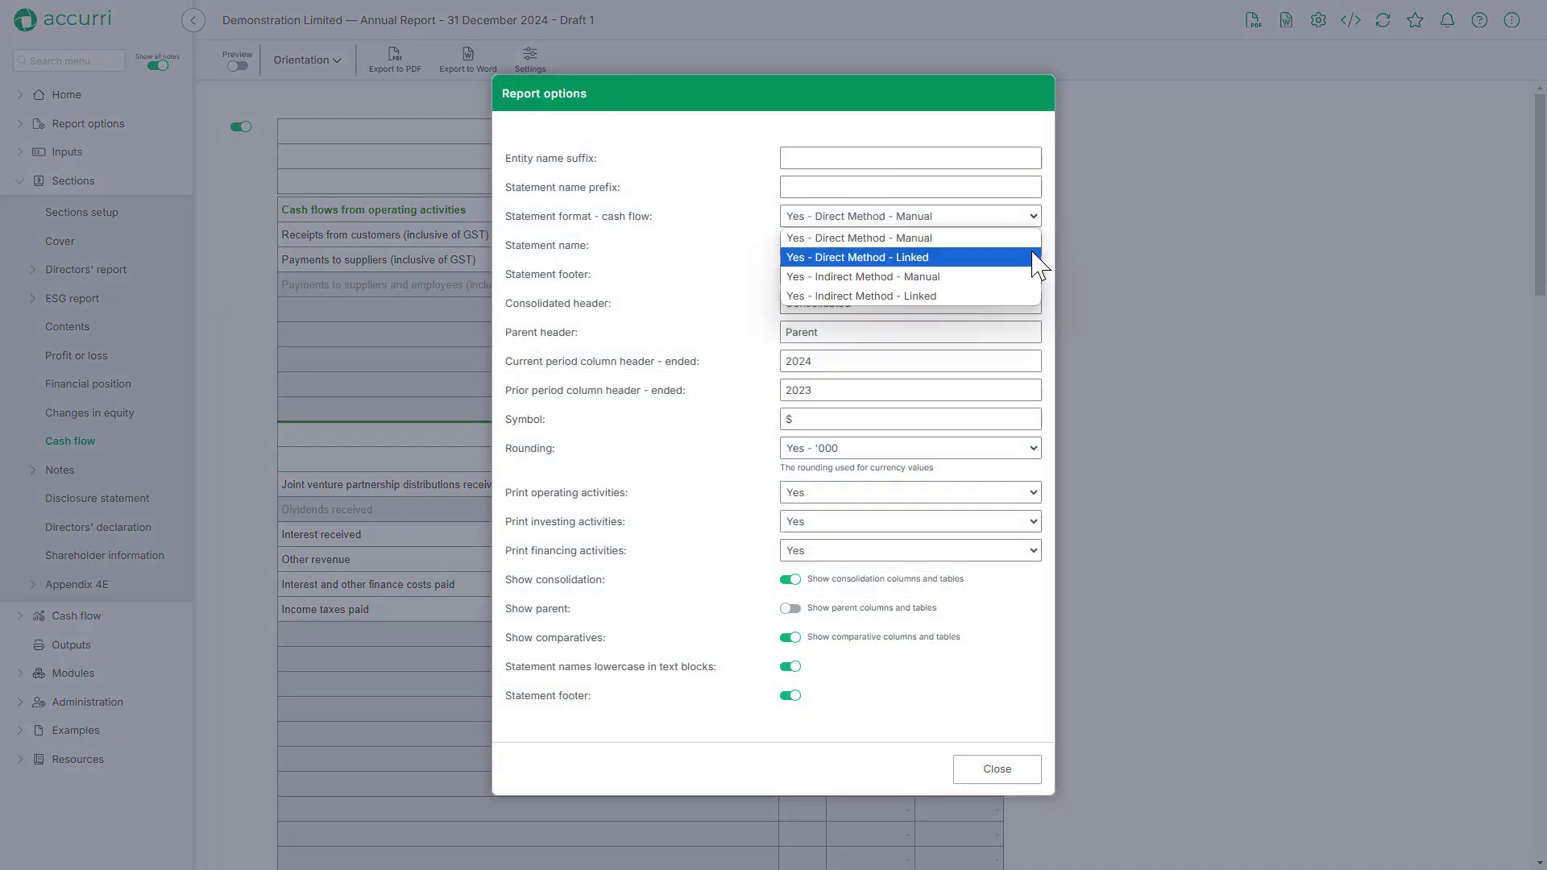
click(1037, 257)
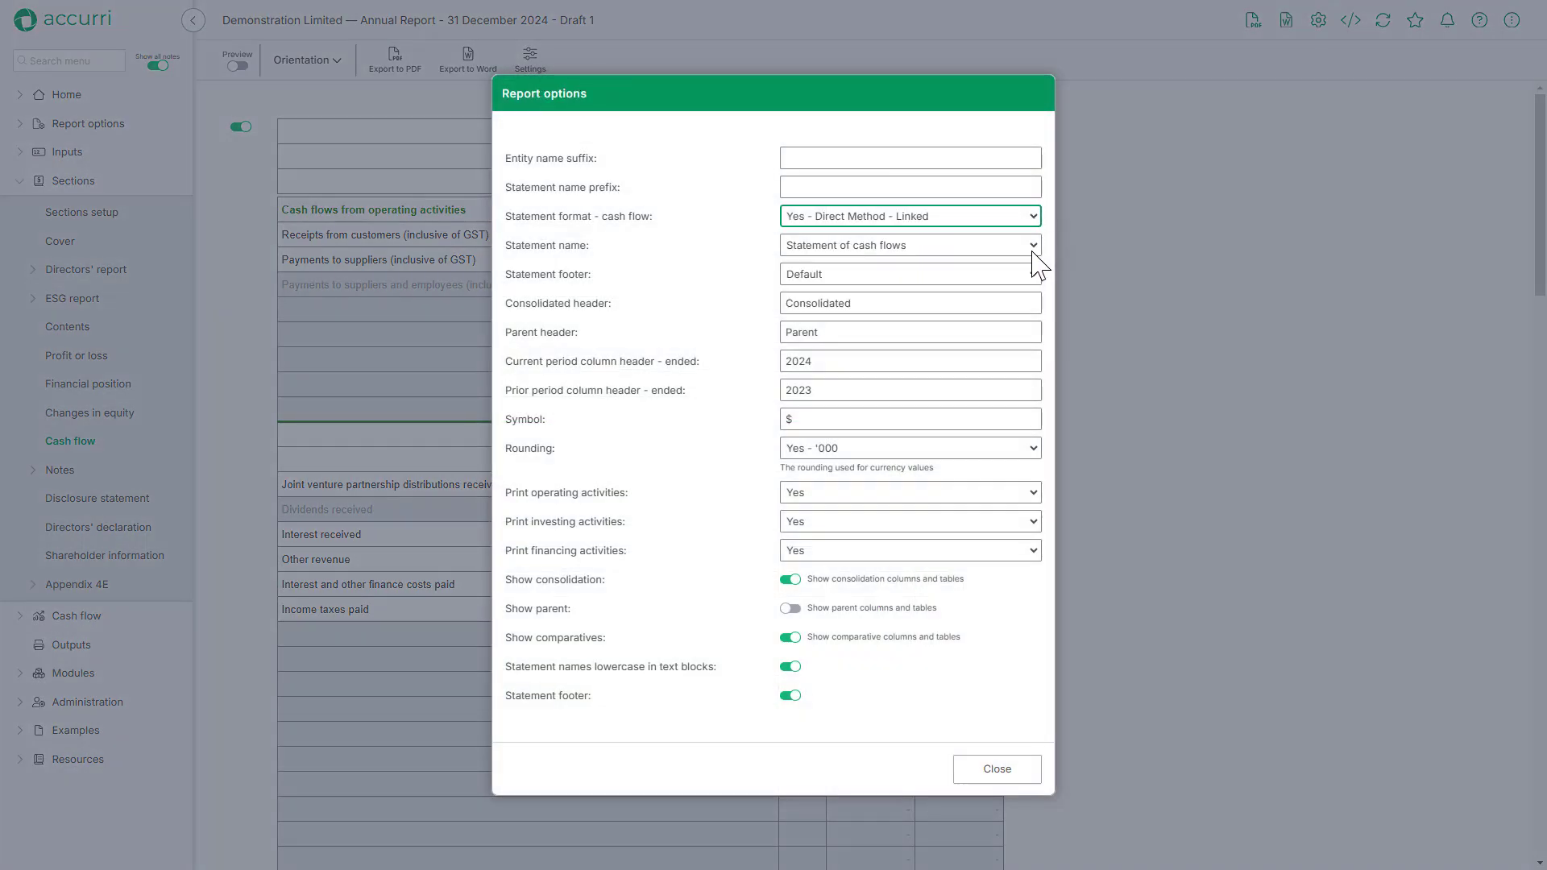
click(1032, 774)
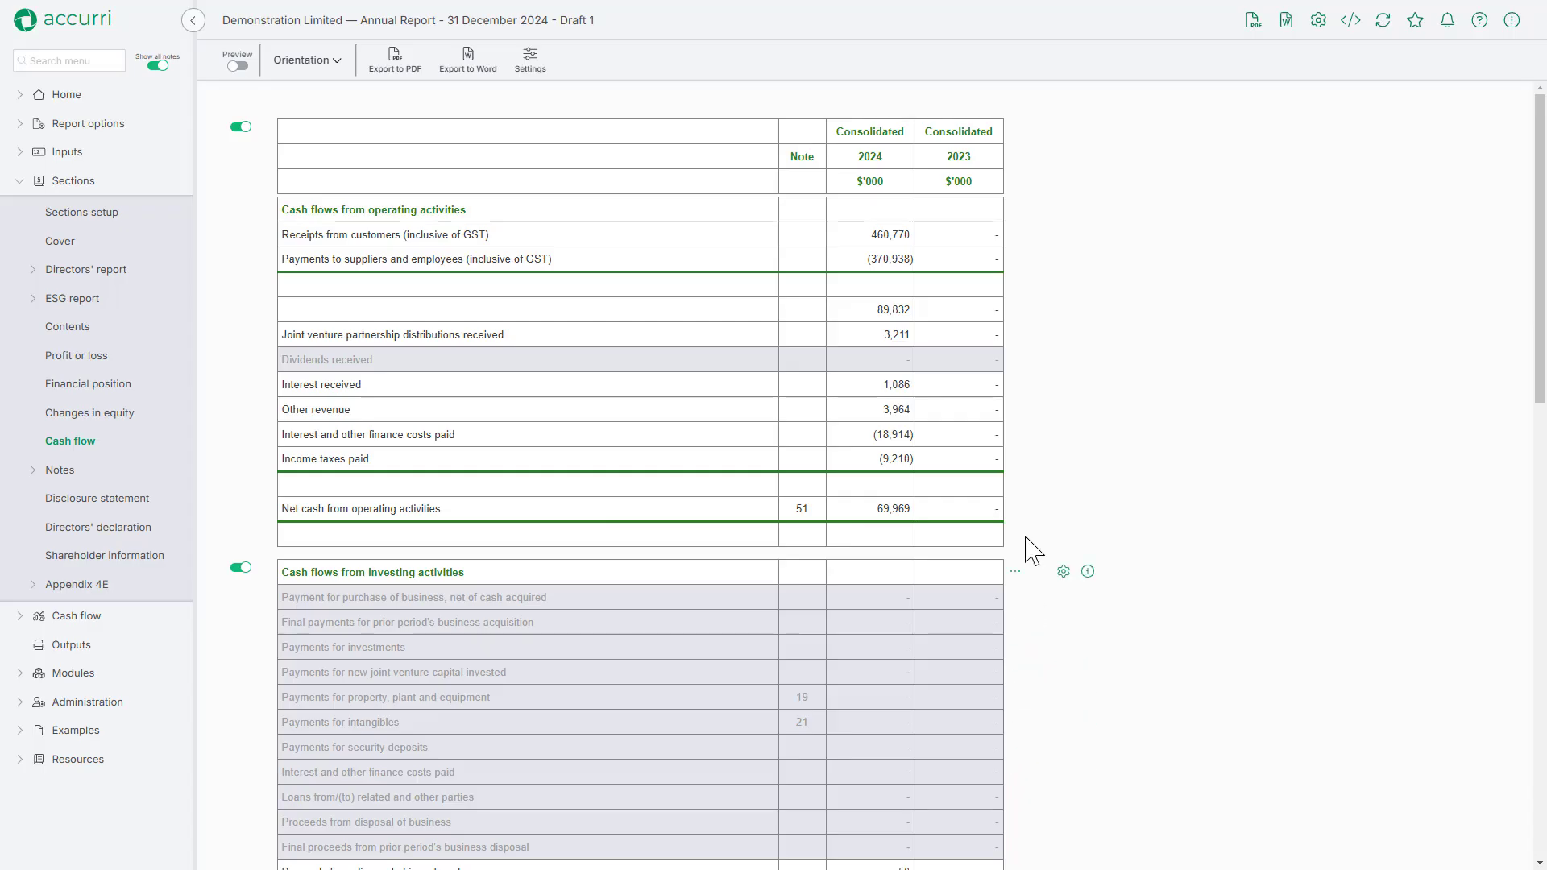
- Open the linked cash flow workings and check the summary of balance checks under Warnings
click(1039, 259)
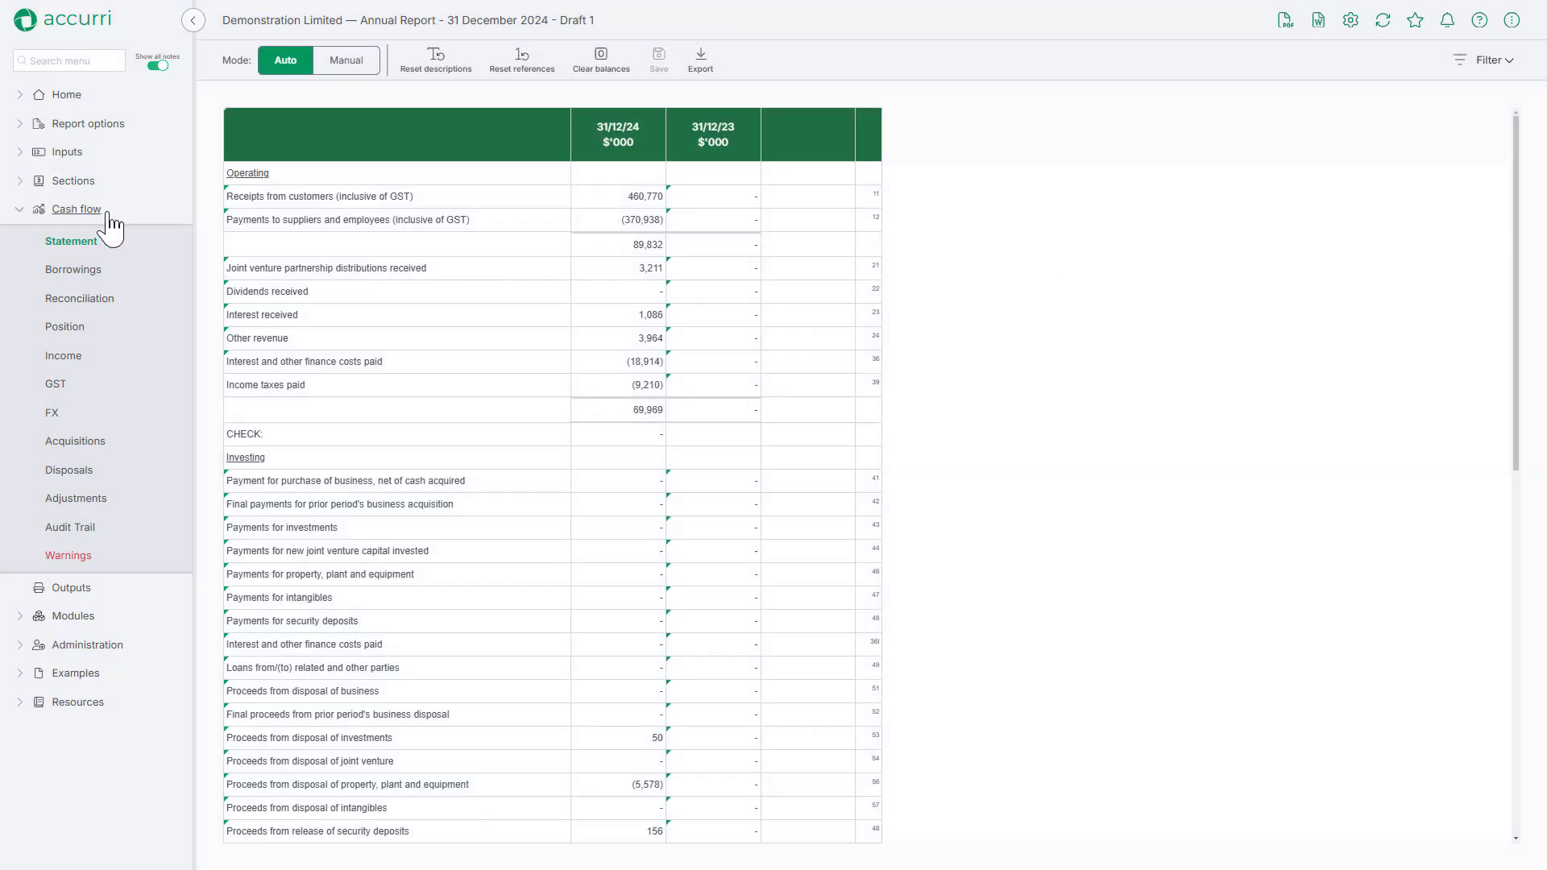
click(98, 557)
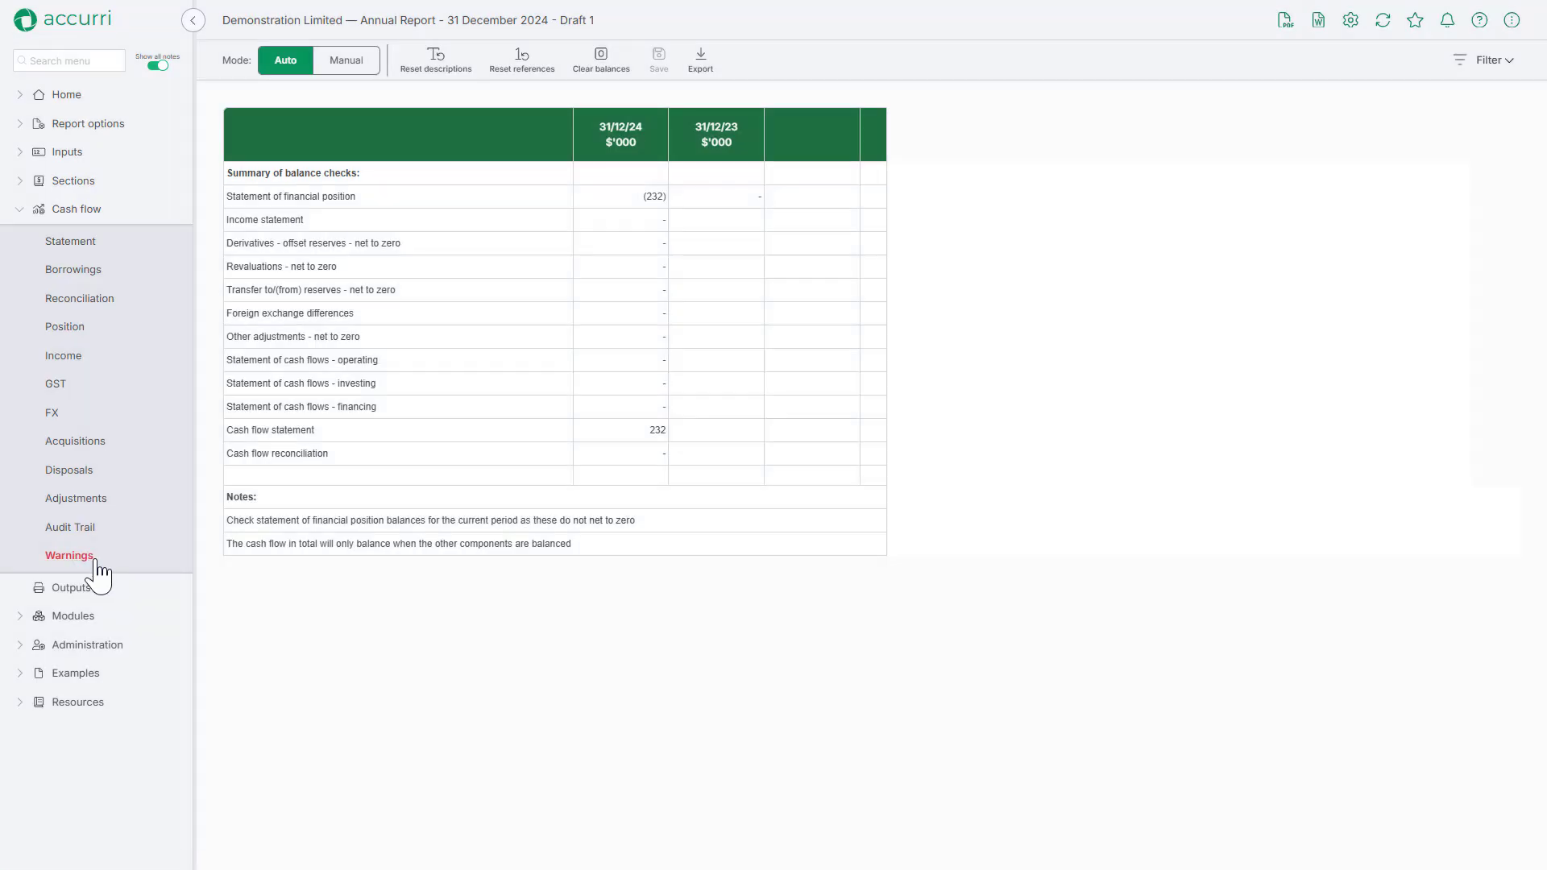
- Return to the cash flow workings' Statement page and inspect the audit trail for the 31/12/24 Receipts from customers amount
click(102, 260)
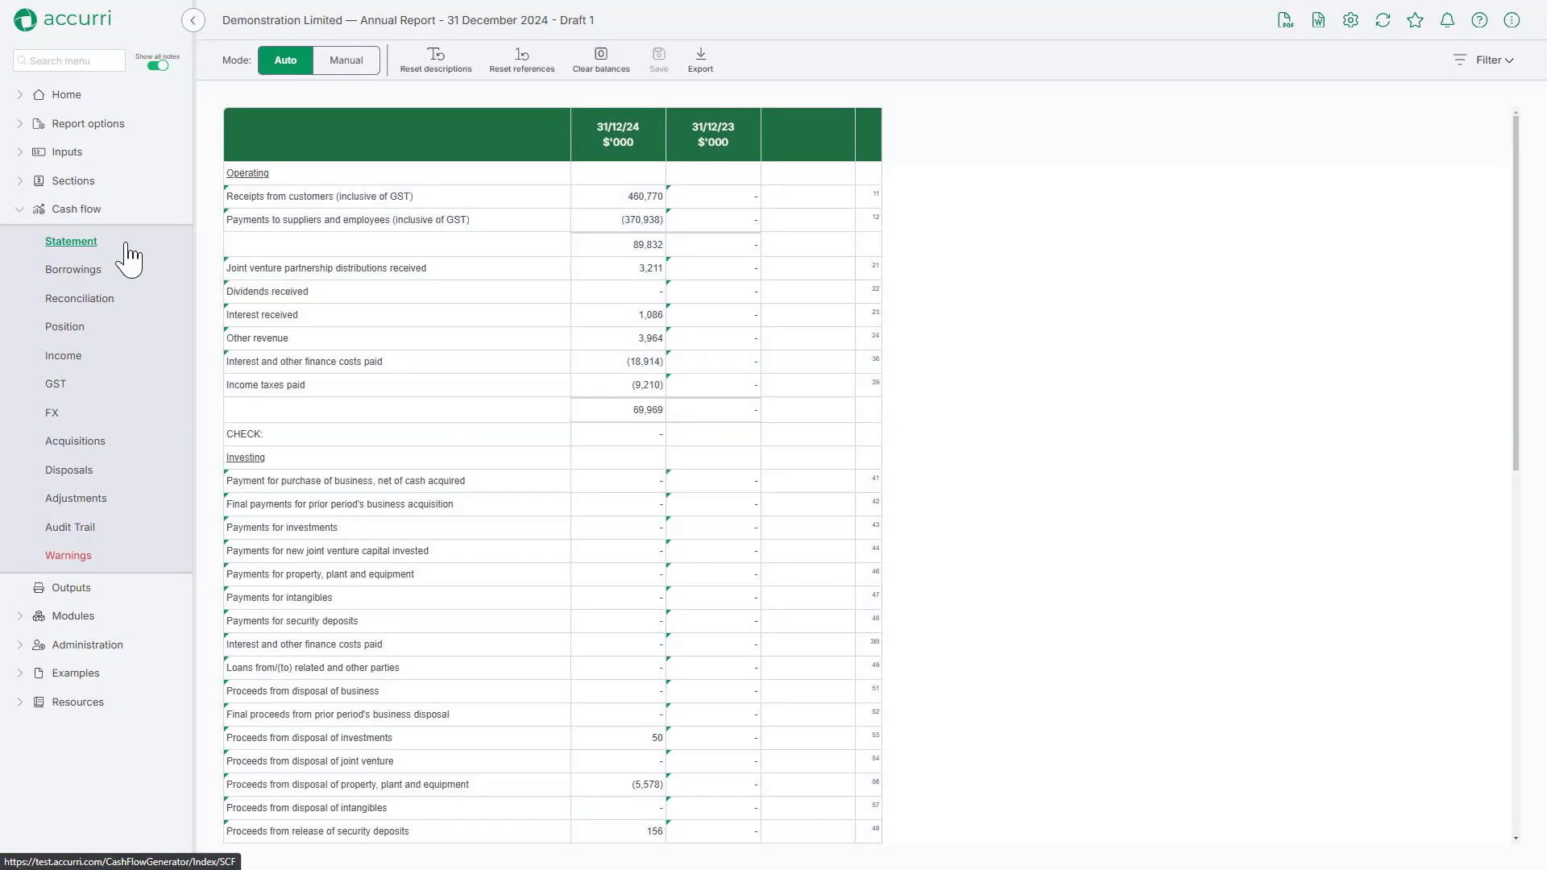
click(639, 201)
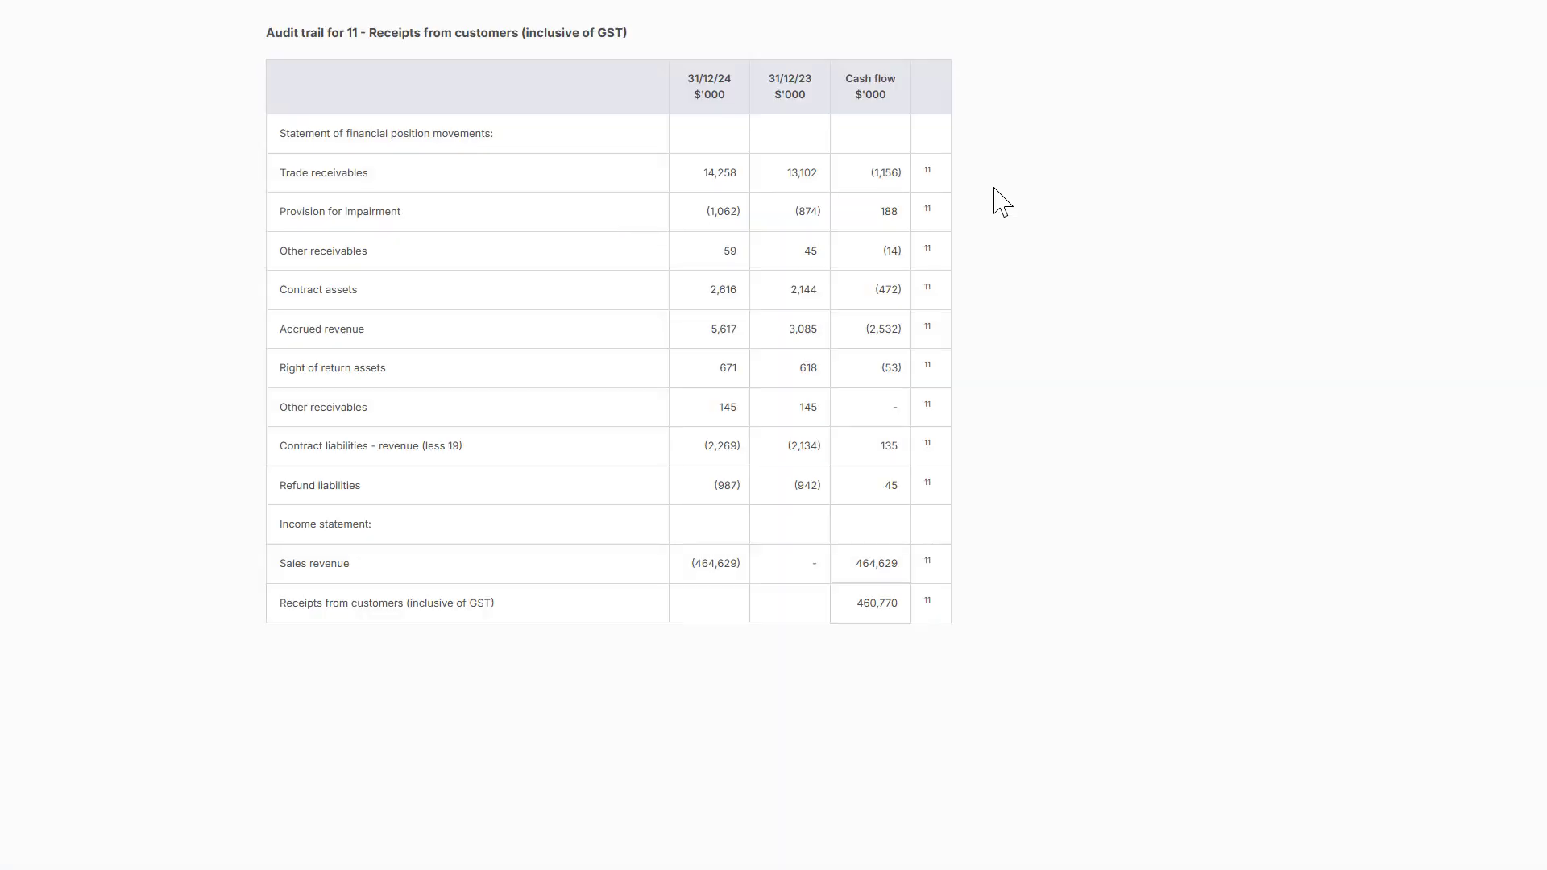
key(ctrl+w)
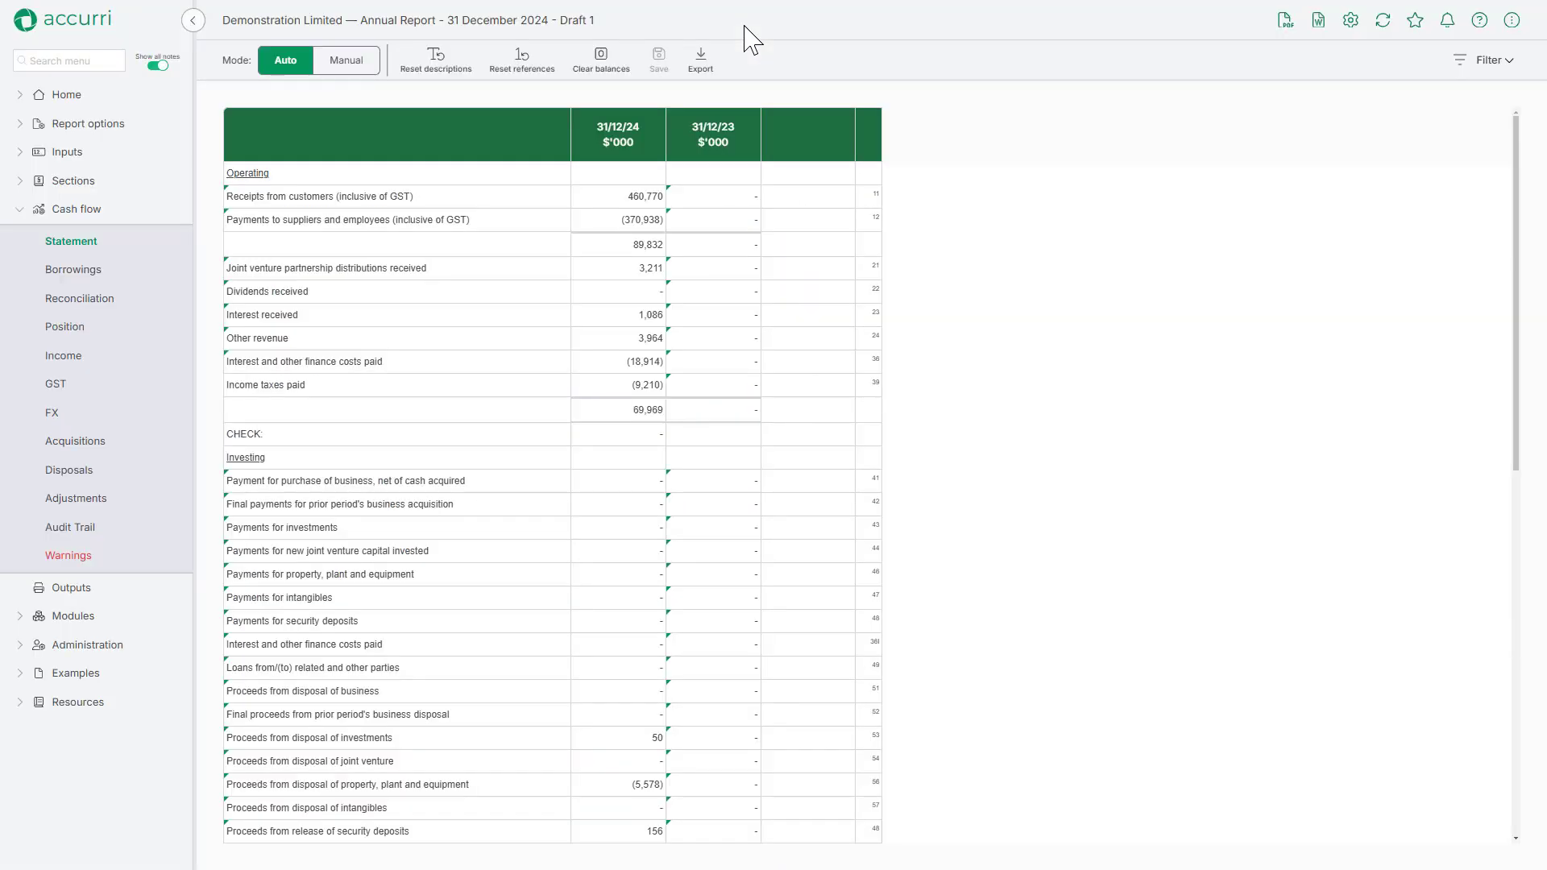
- Enter 482566 as the 31/12/23 Receipts from customers and fill in the remaining prior-period operating and investing comparatives
click(735, 200)
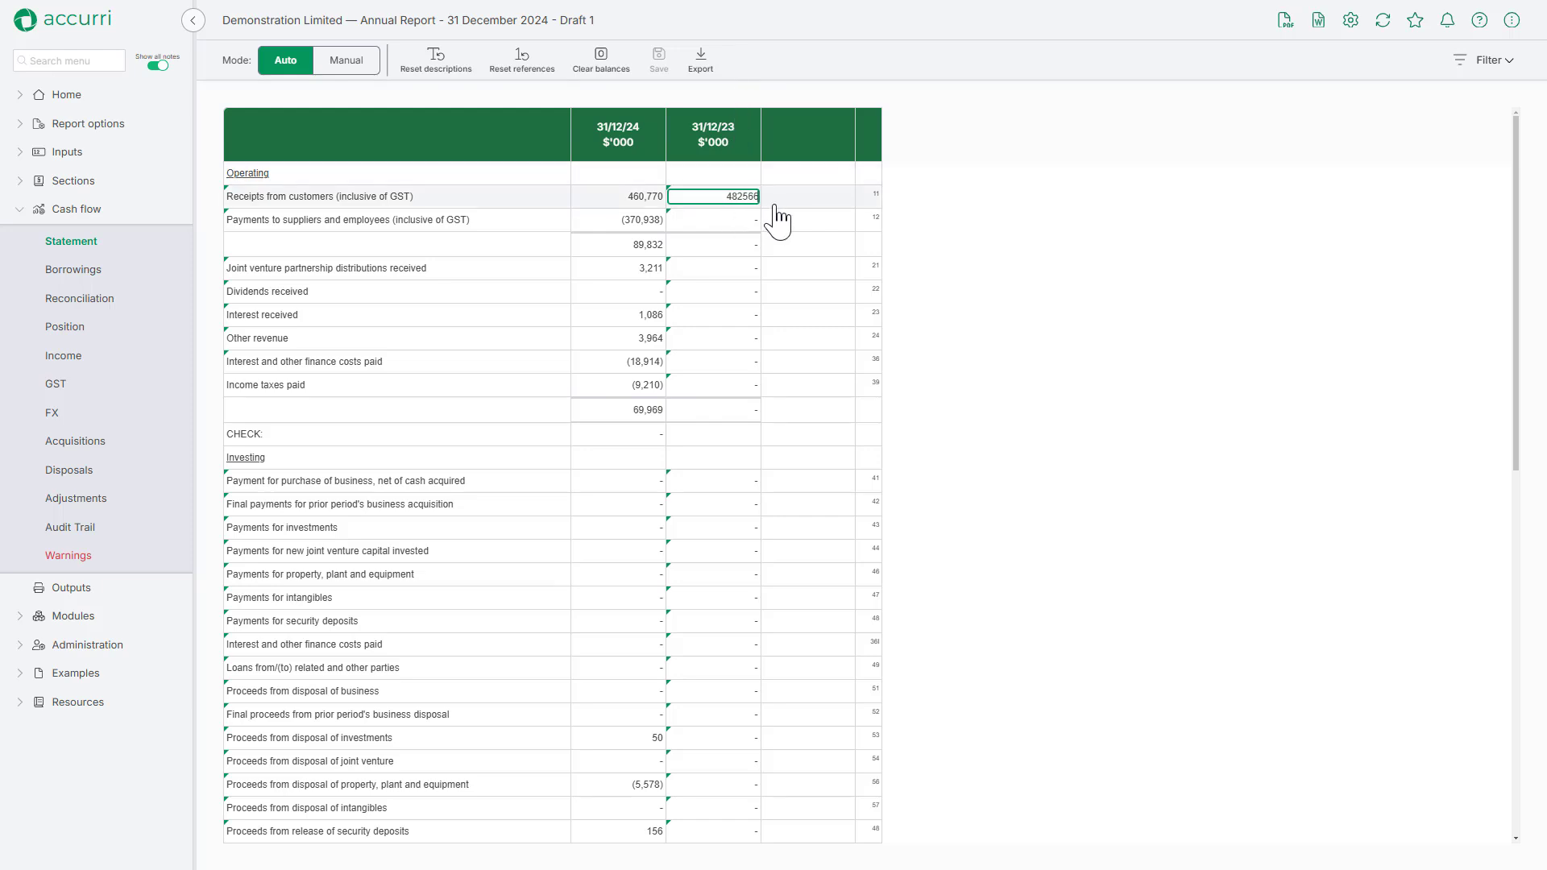
text(482566)
key(Tab)
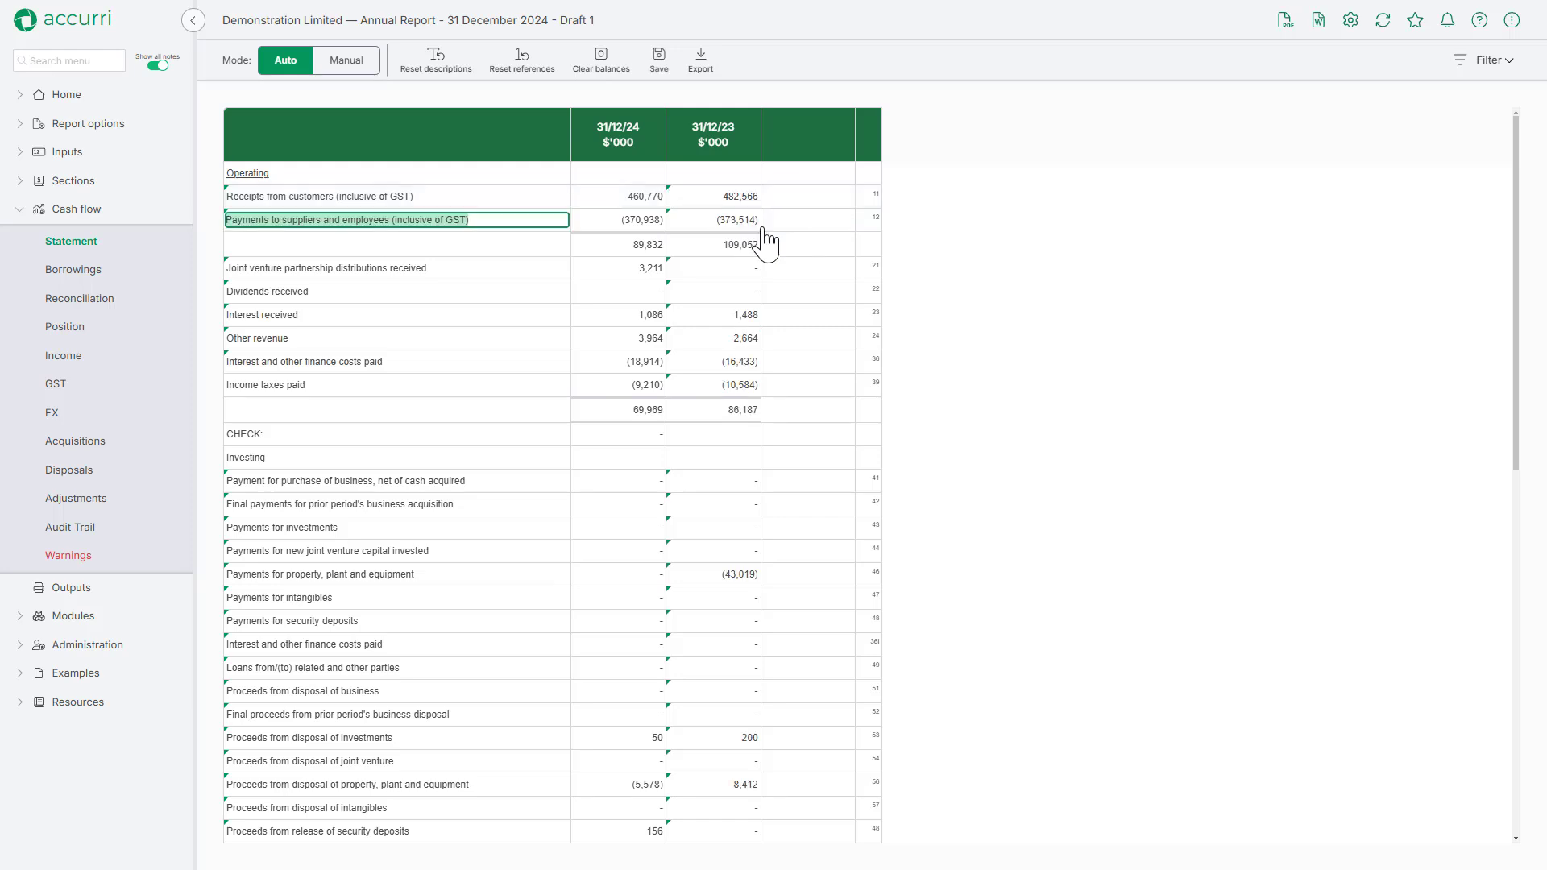
- Save the Statement comparatives and view the operating cash flow reference options for Trade receivables on the Position page
click(660, 66)
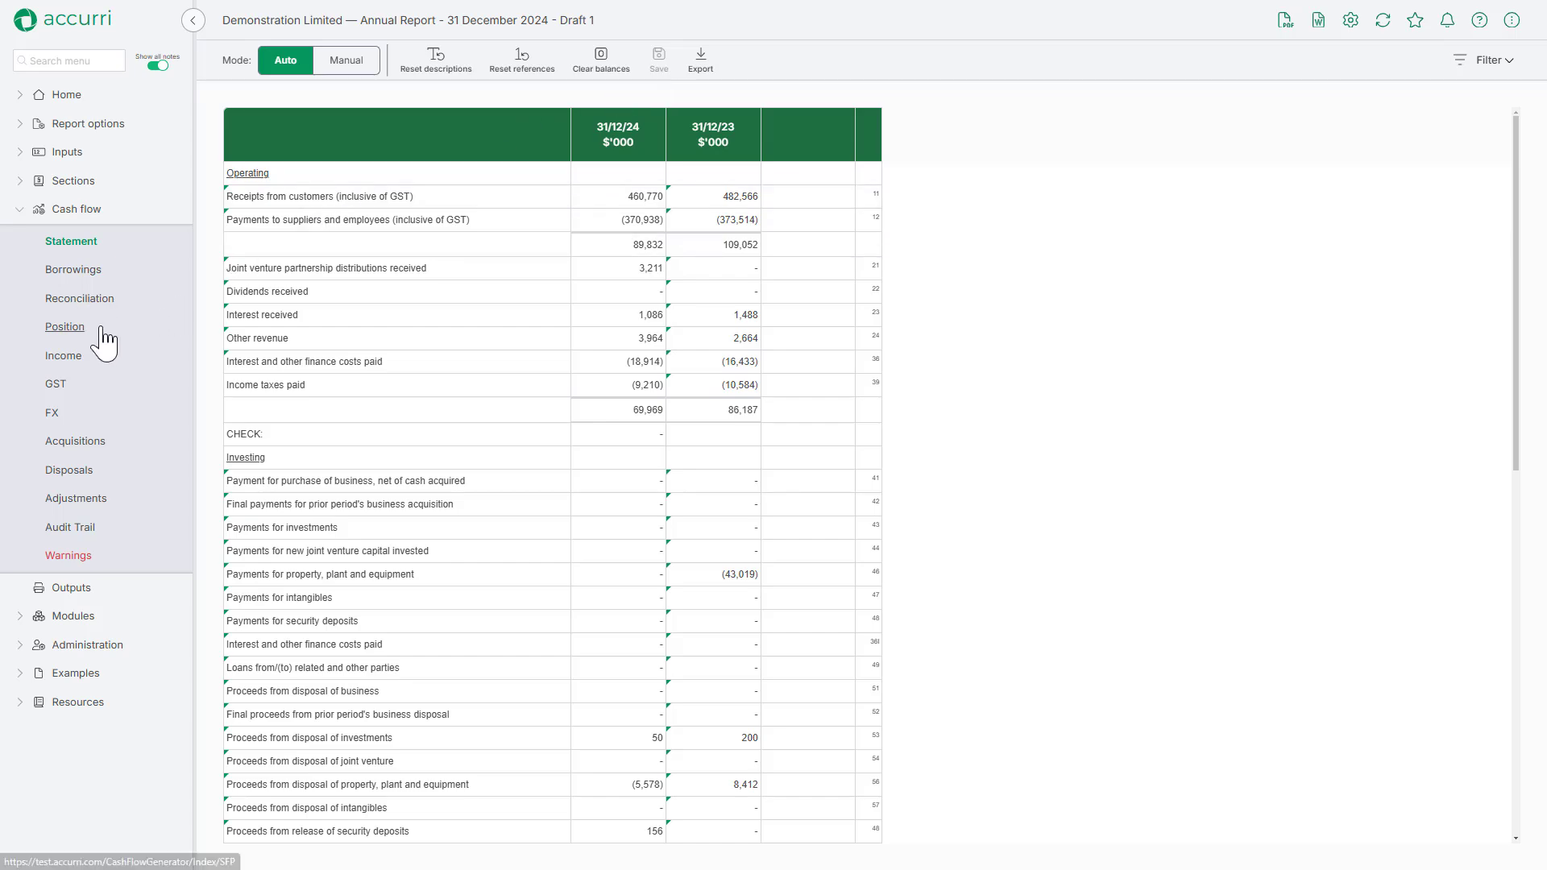
click(66, 327)
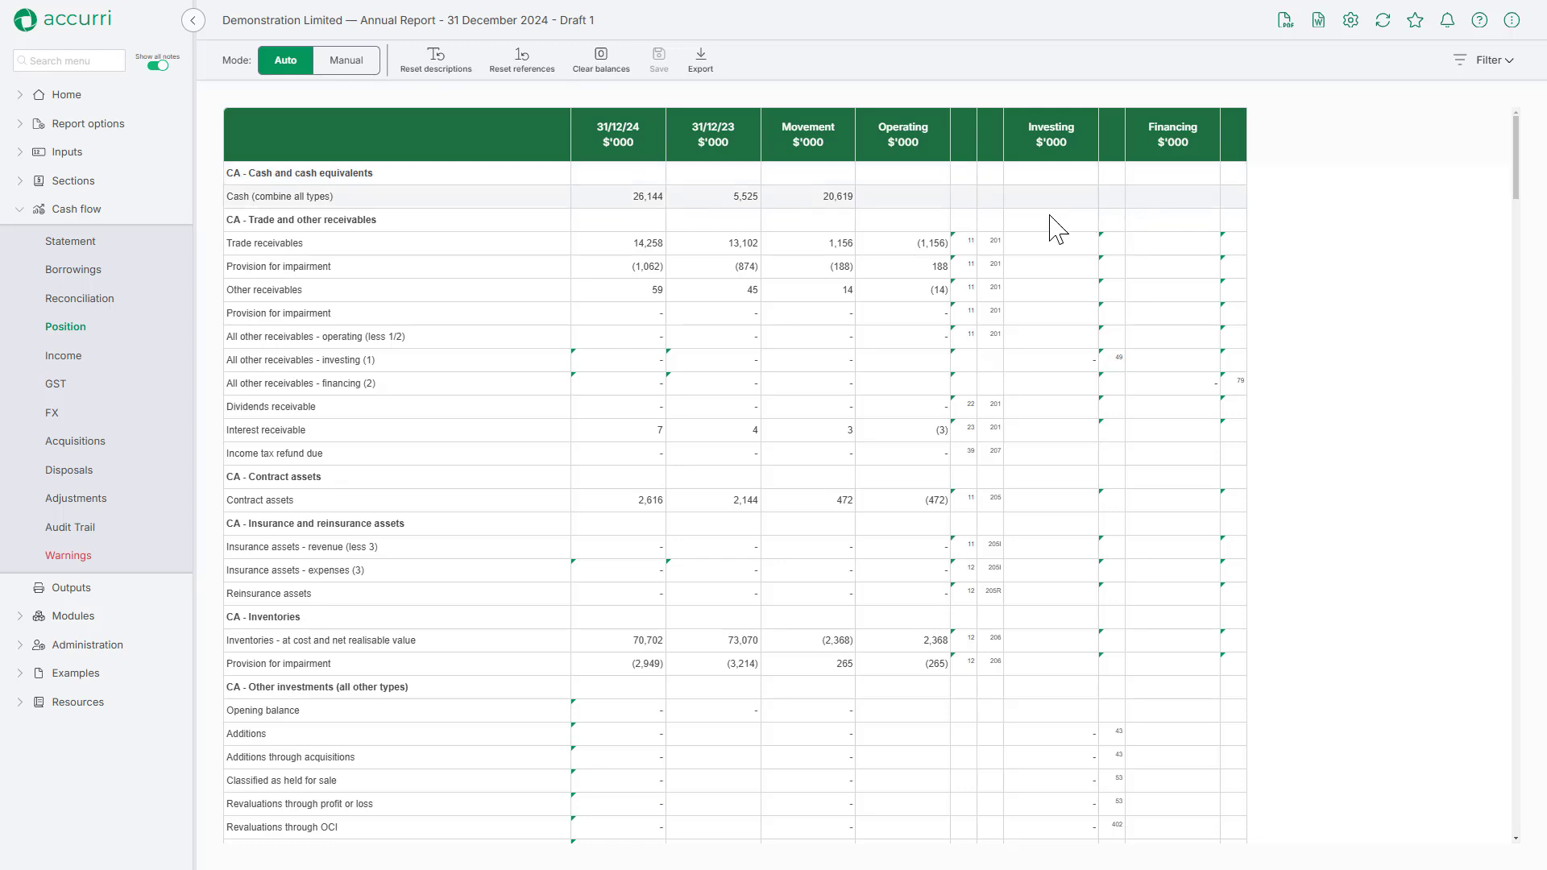
click(972, 253)
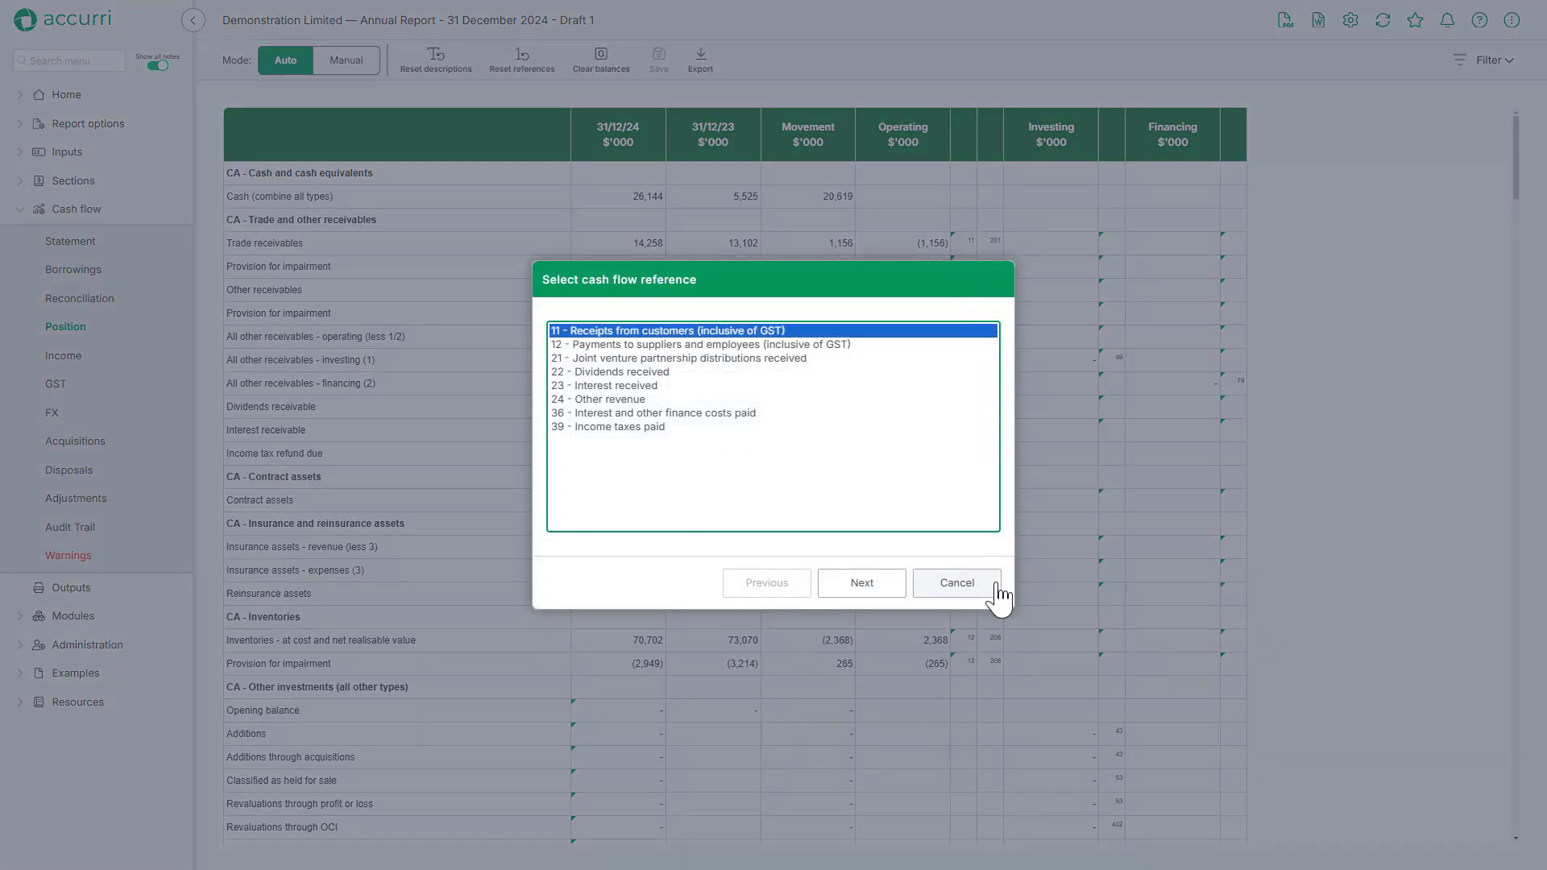
click(957, 583)
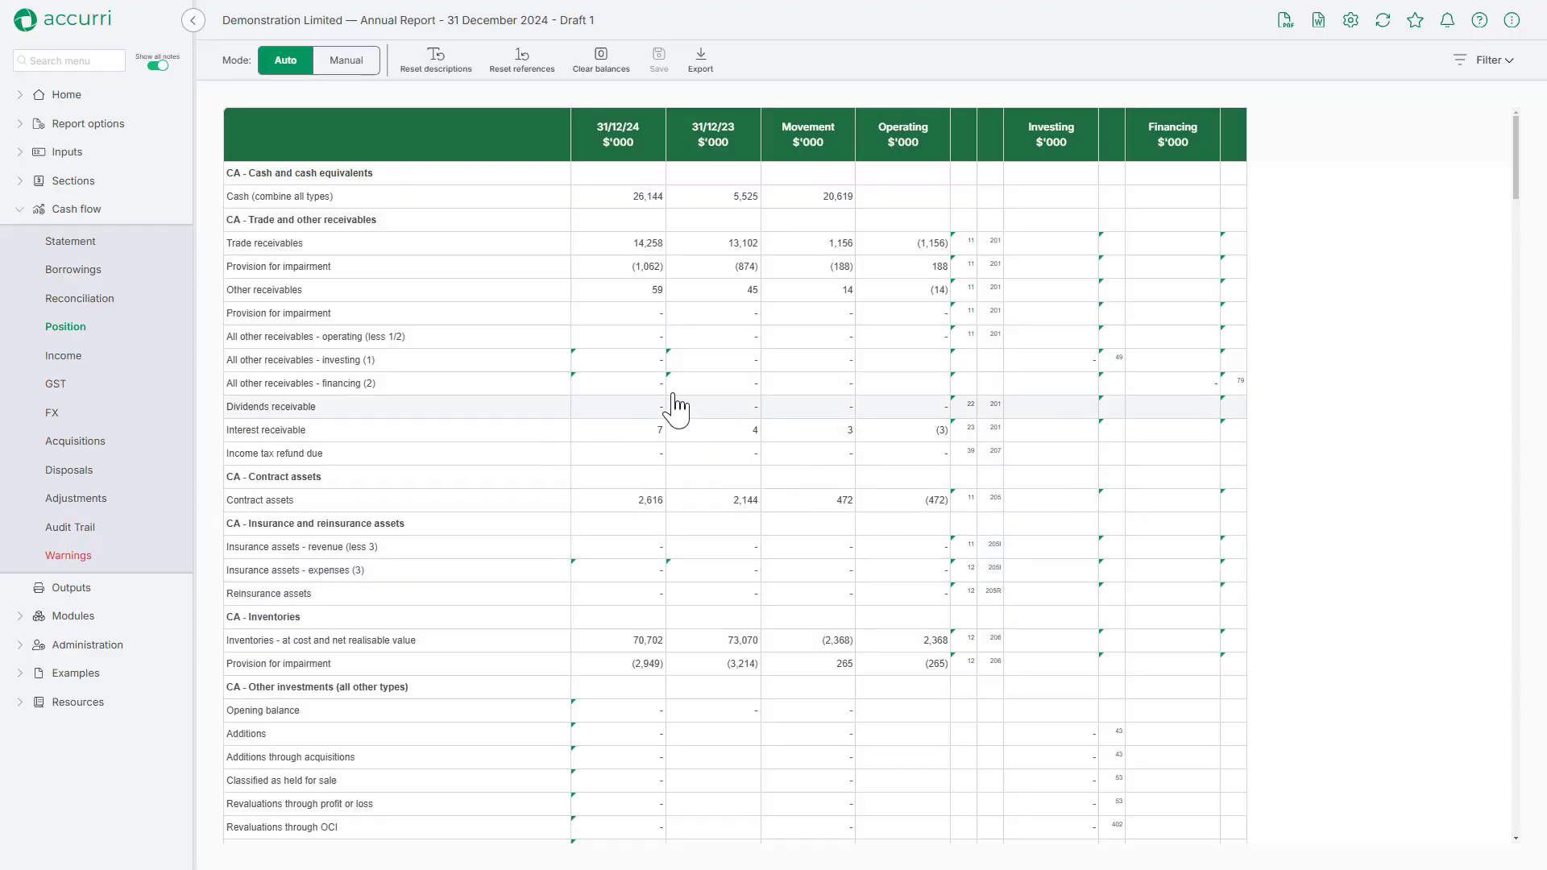
- Enter -1000 as the 31/12/24 amount for All other receivables - investing (1)
click(647, 368)
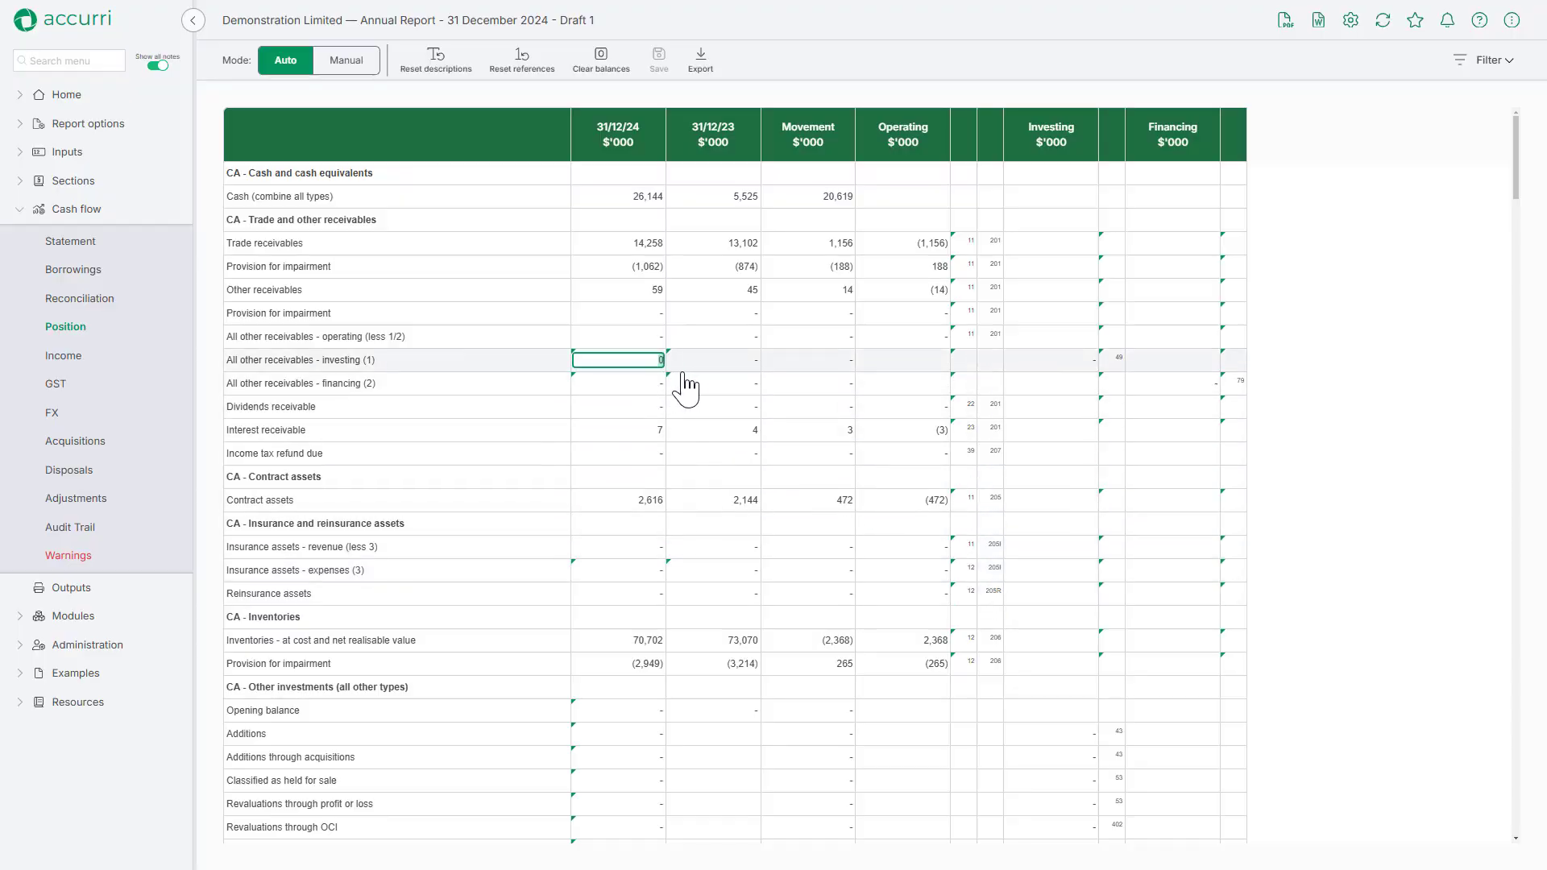
text(-1000)
key(Tab)
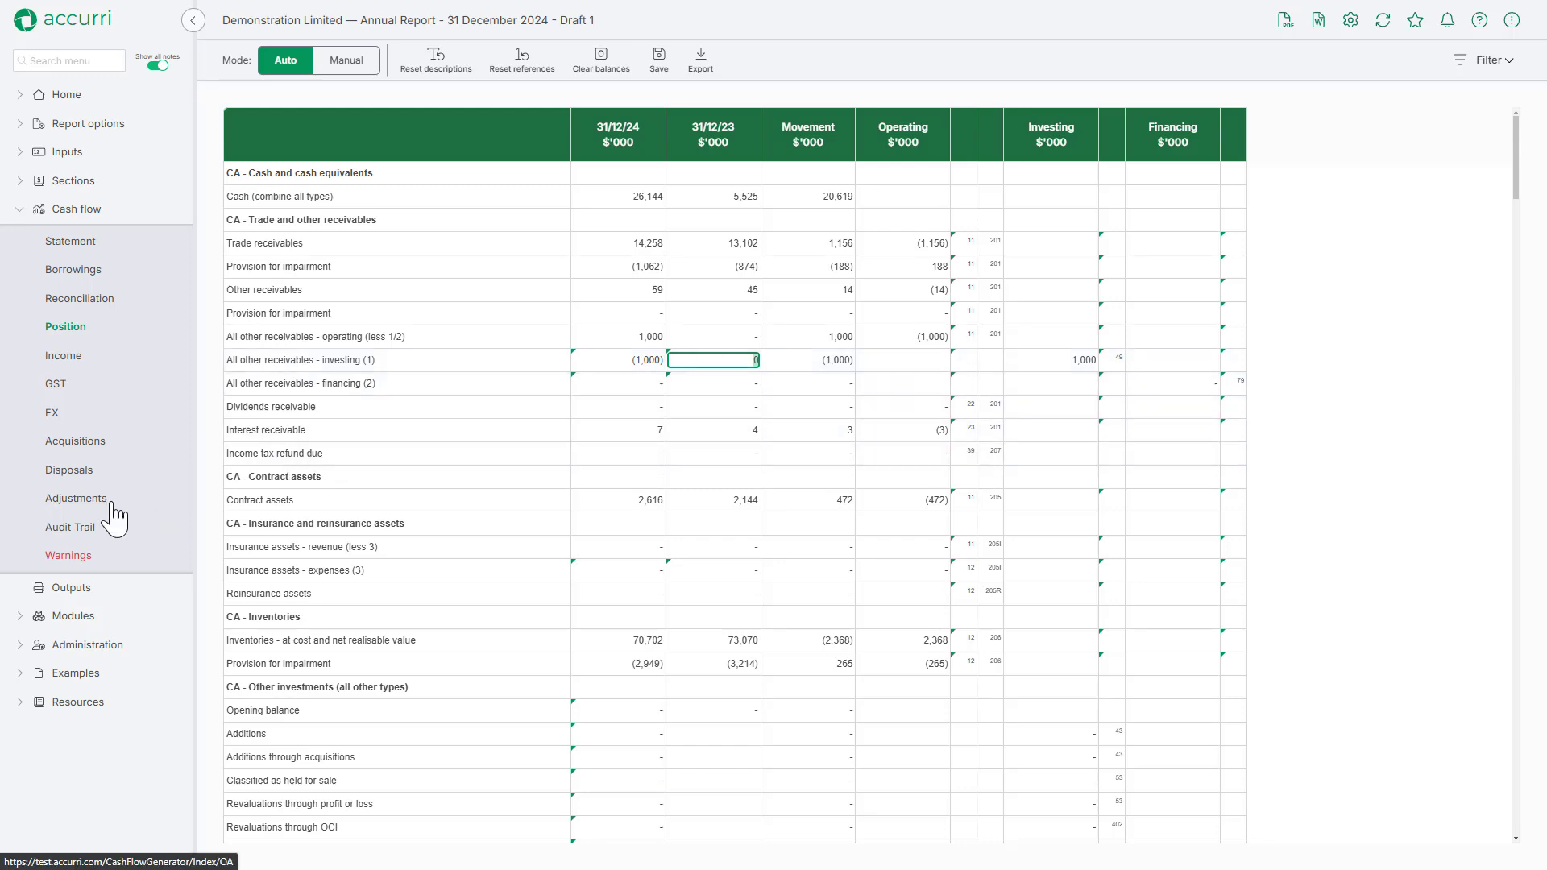
- On the Adjustments page, enter -1000 for Trade receivables and 1,000 for Security deposits at 31/12/24, and save
click(75, 498)
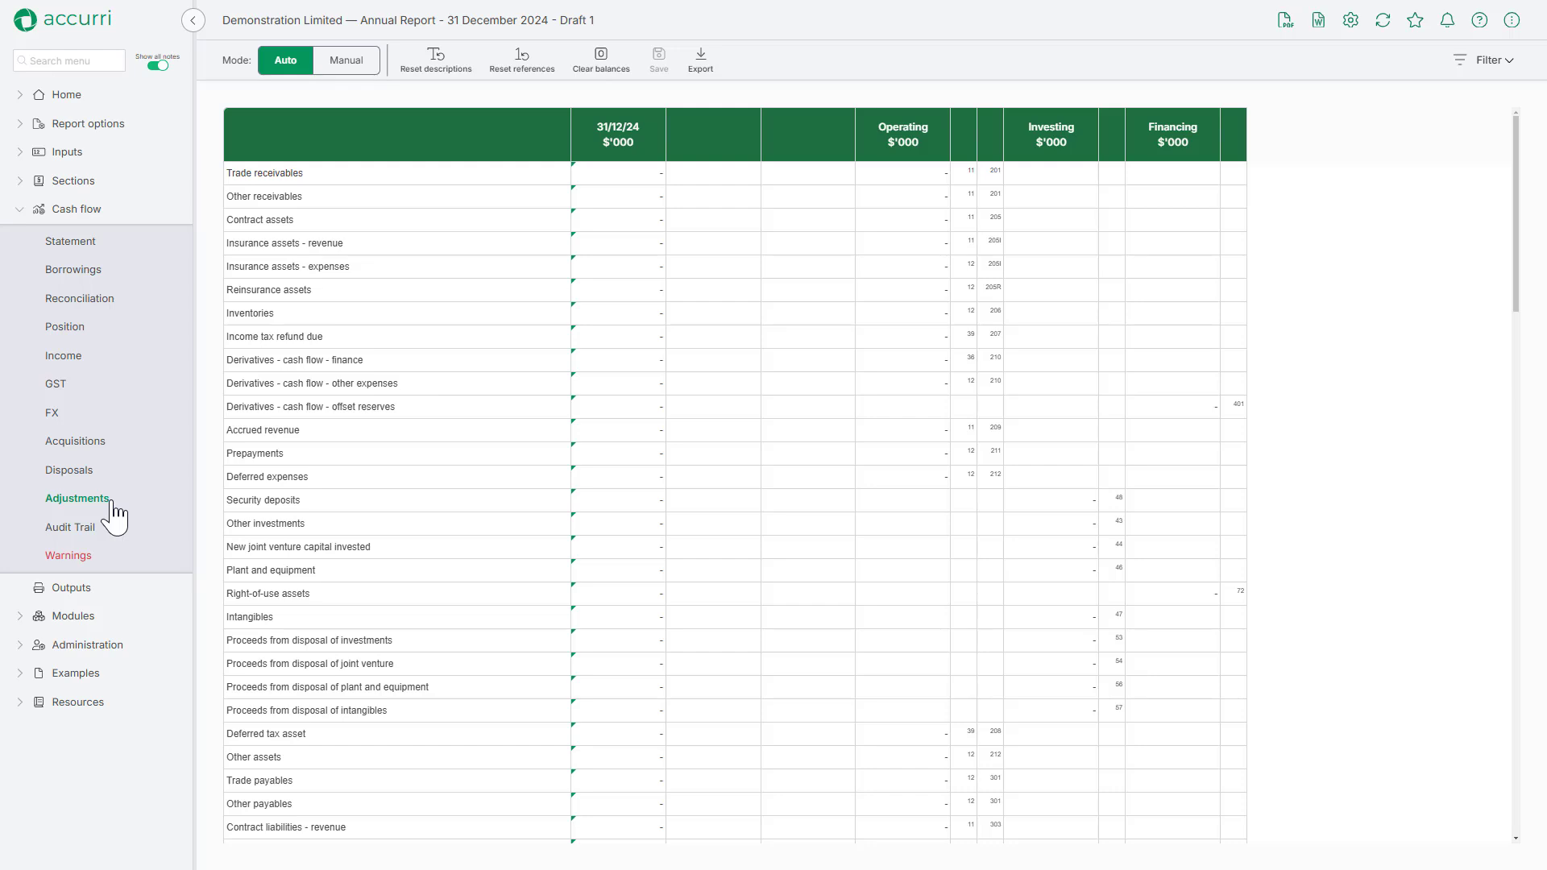
click(597, 175)
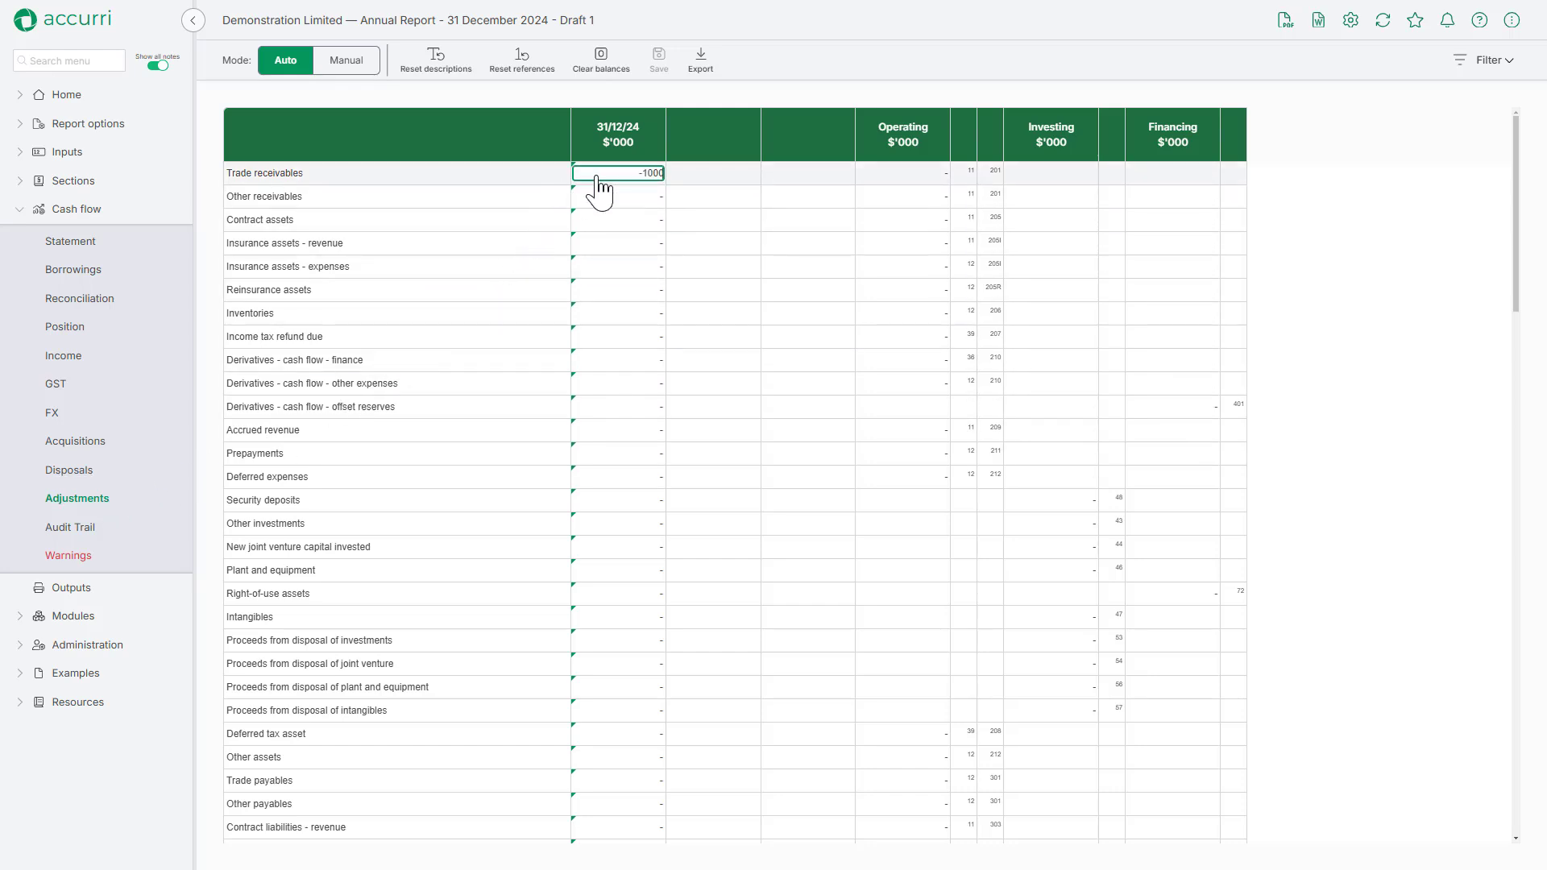
key(Return)
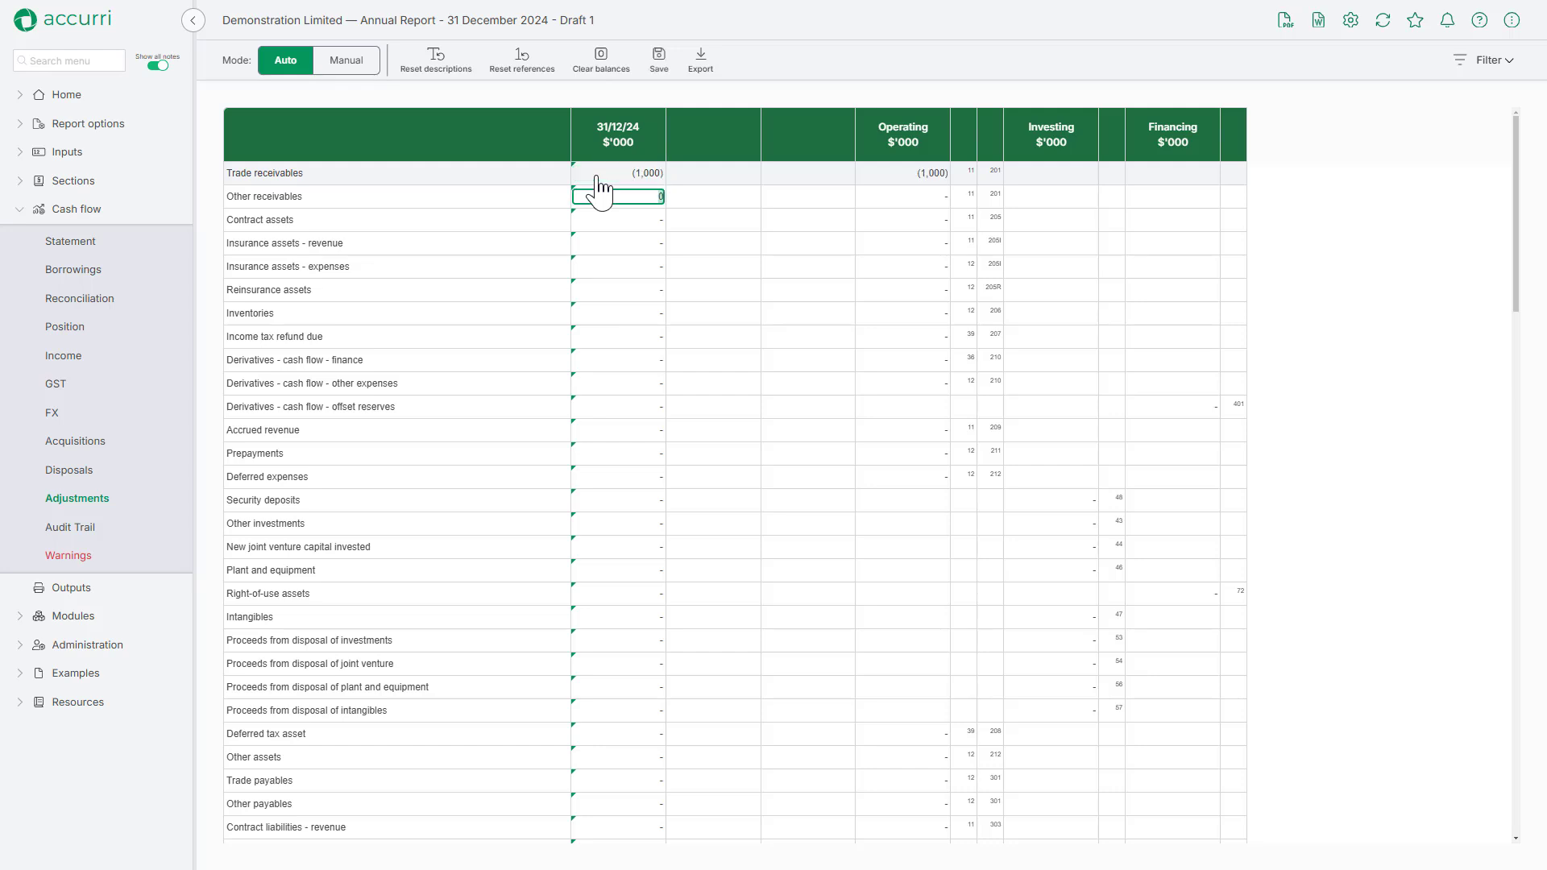
click(618, 501)
text(1,000)
key(Return)
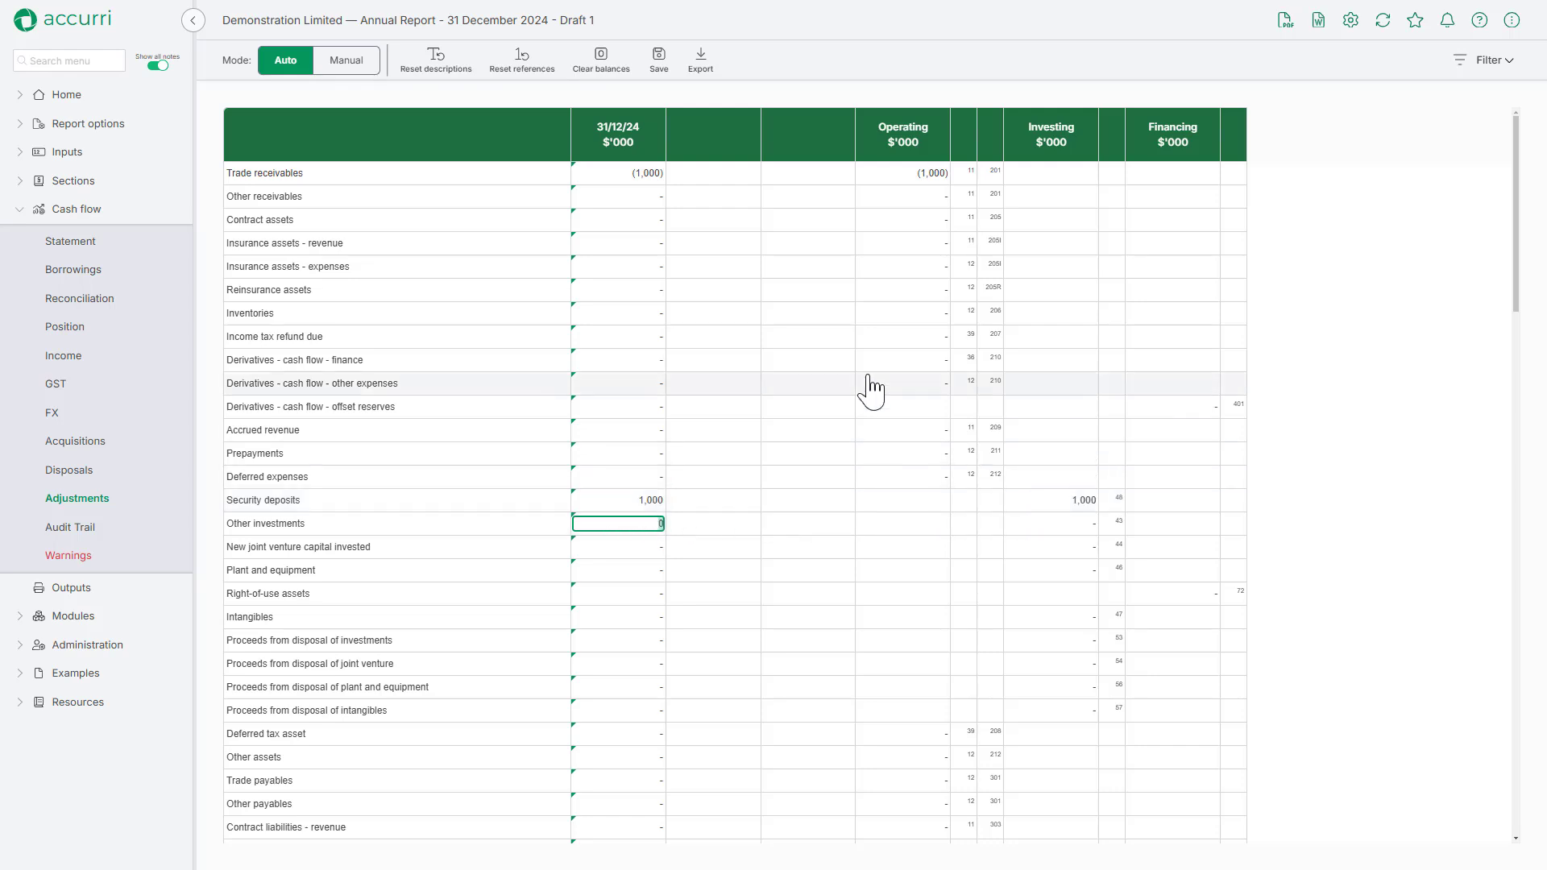
click(660, 77)
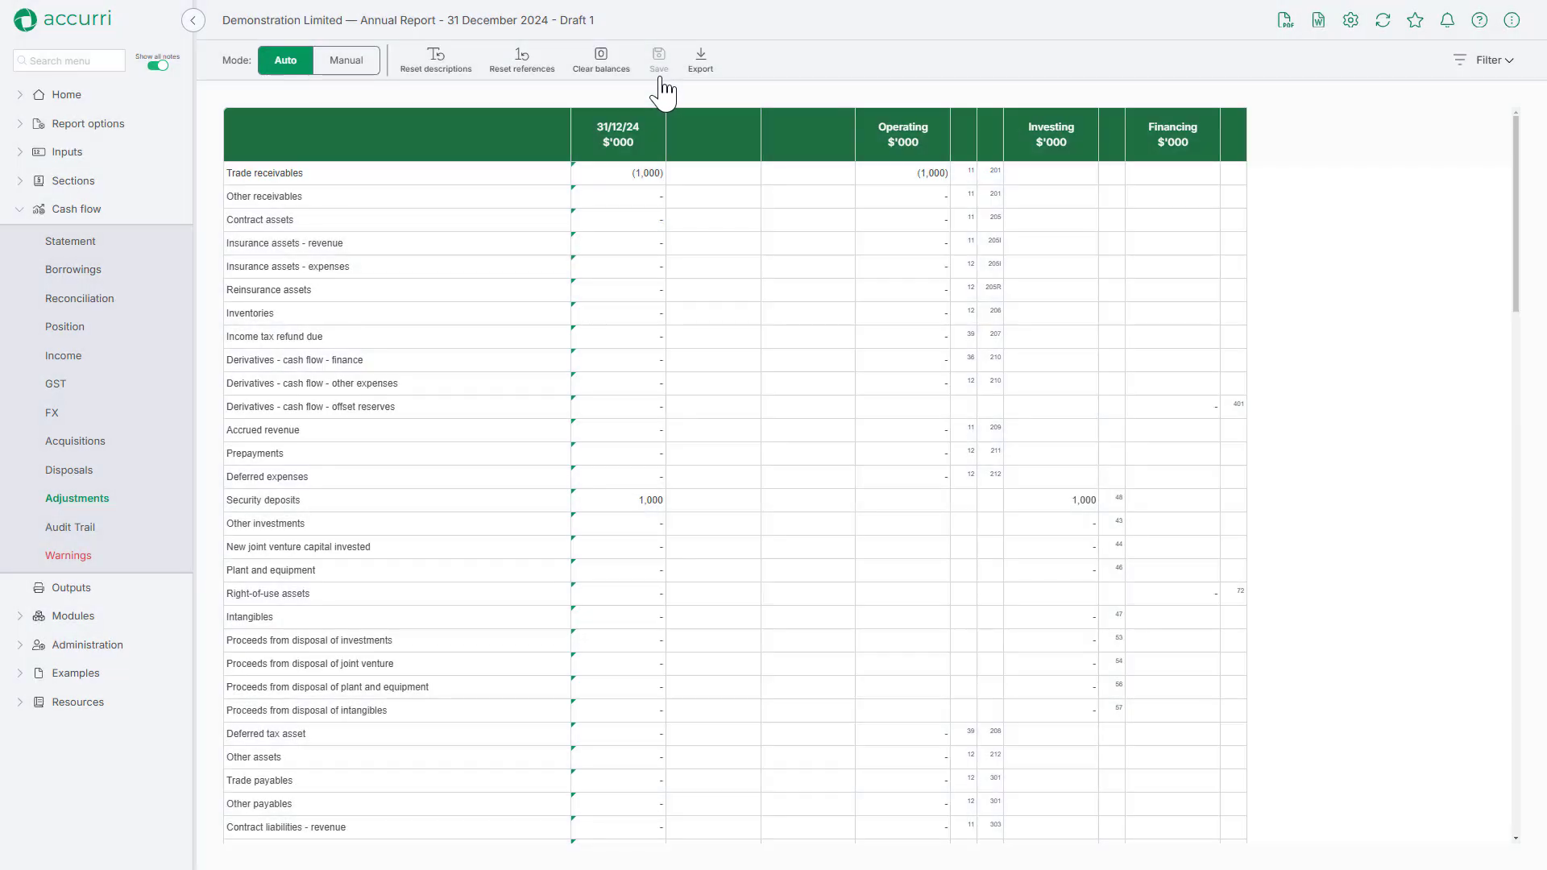
- On the Position page, set the 31/12/24 opening balance of non-current Property, plant and equipment (all) to 520,940
click(66, 326)
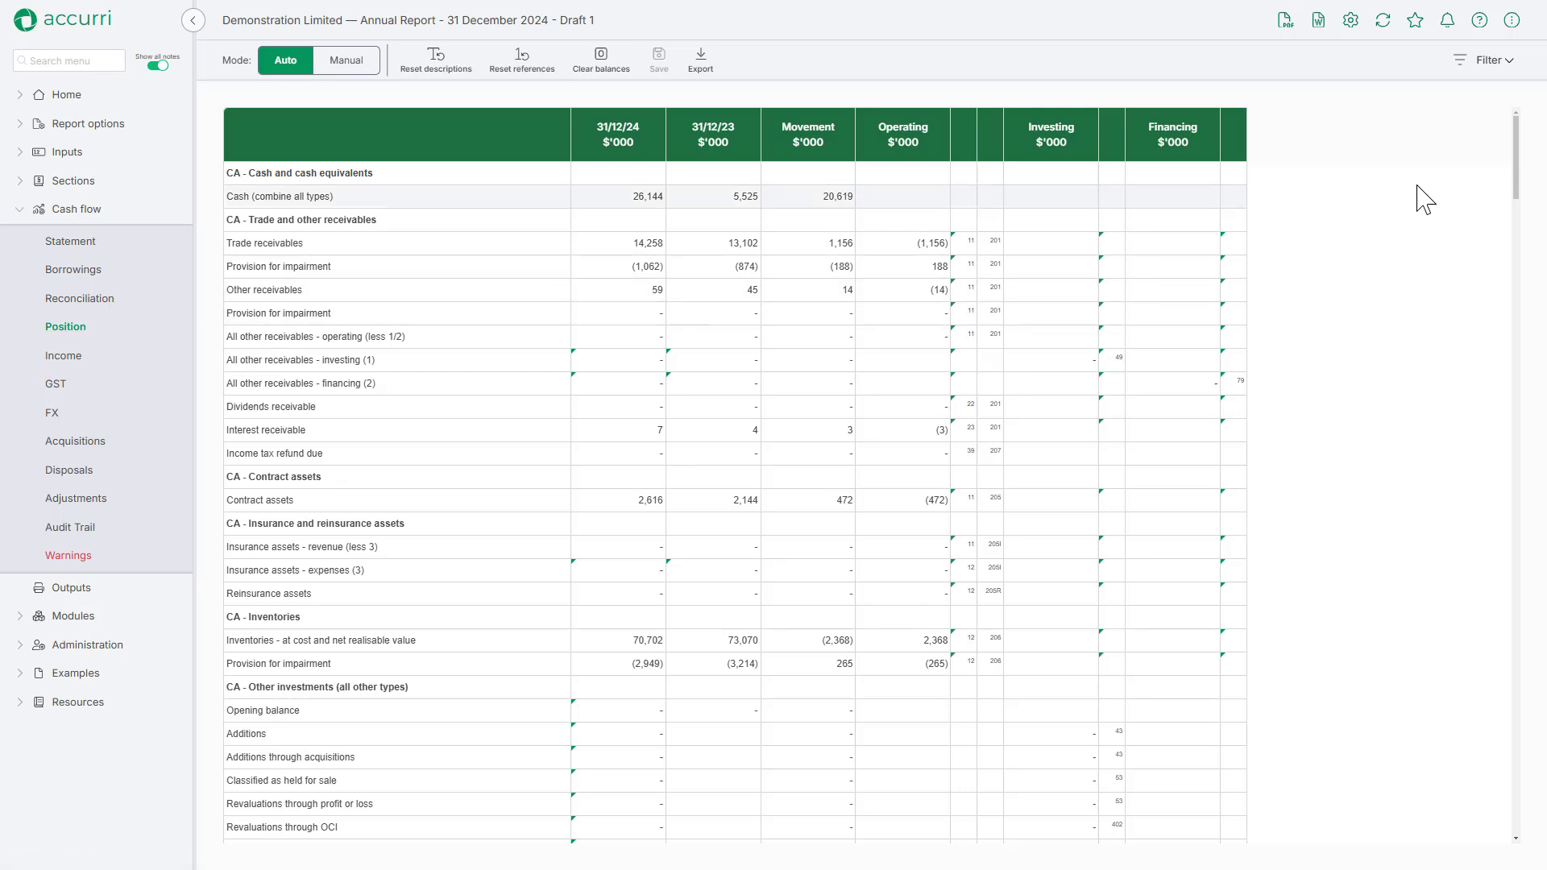
scroll(1409, 200, down, 12)
scroll(1409, 201, down, 9)
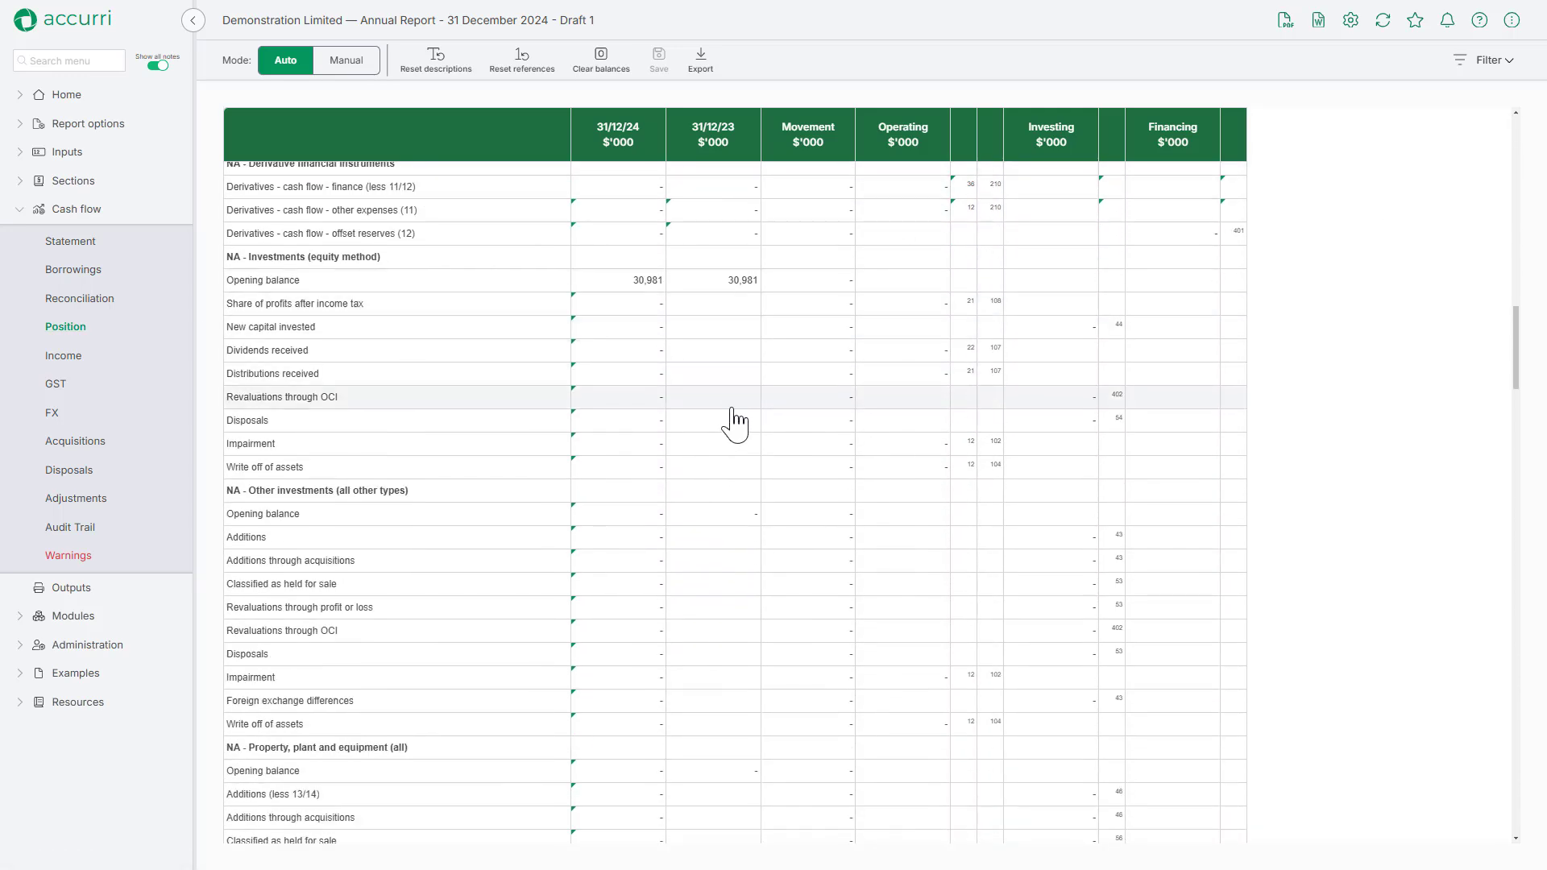
scroll(1378, 380, down, 4)
scroll(1391, 382, down, 2)
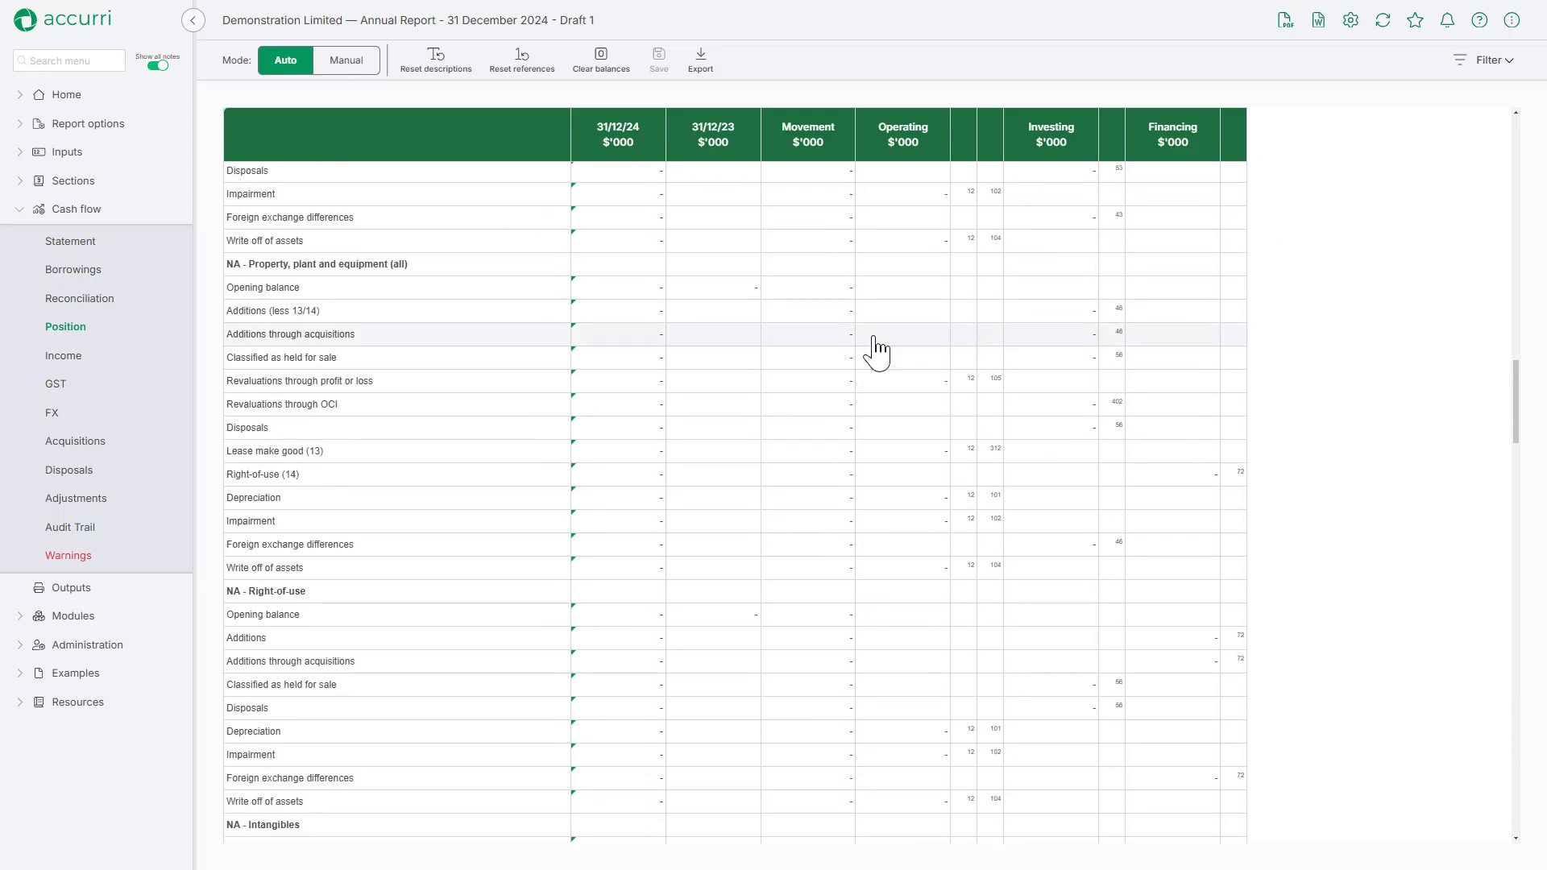
scroll(1340, 350, down, 7)
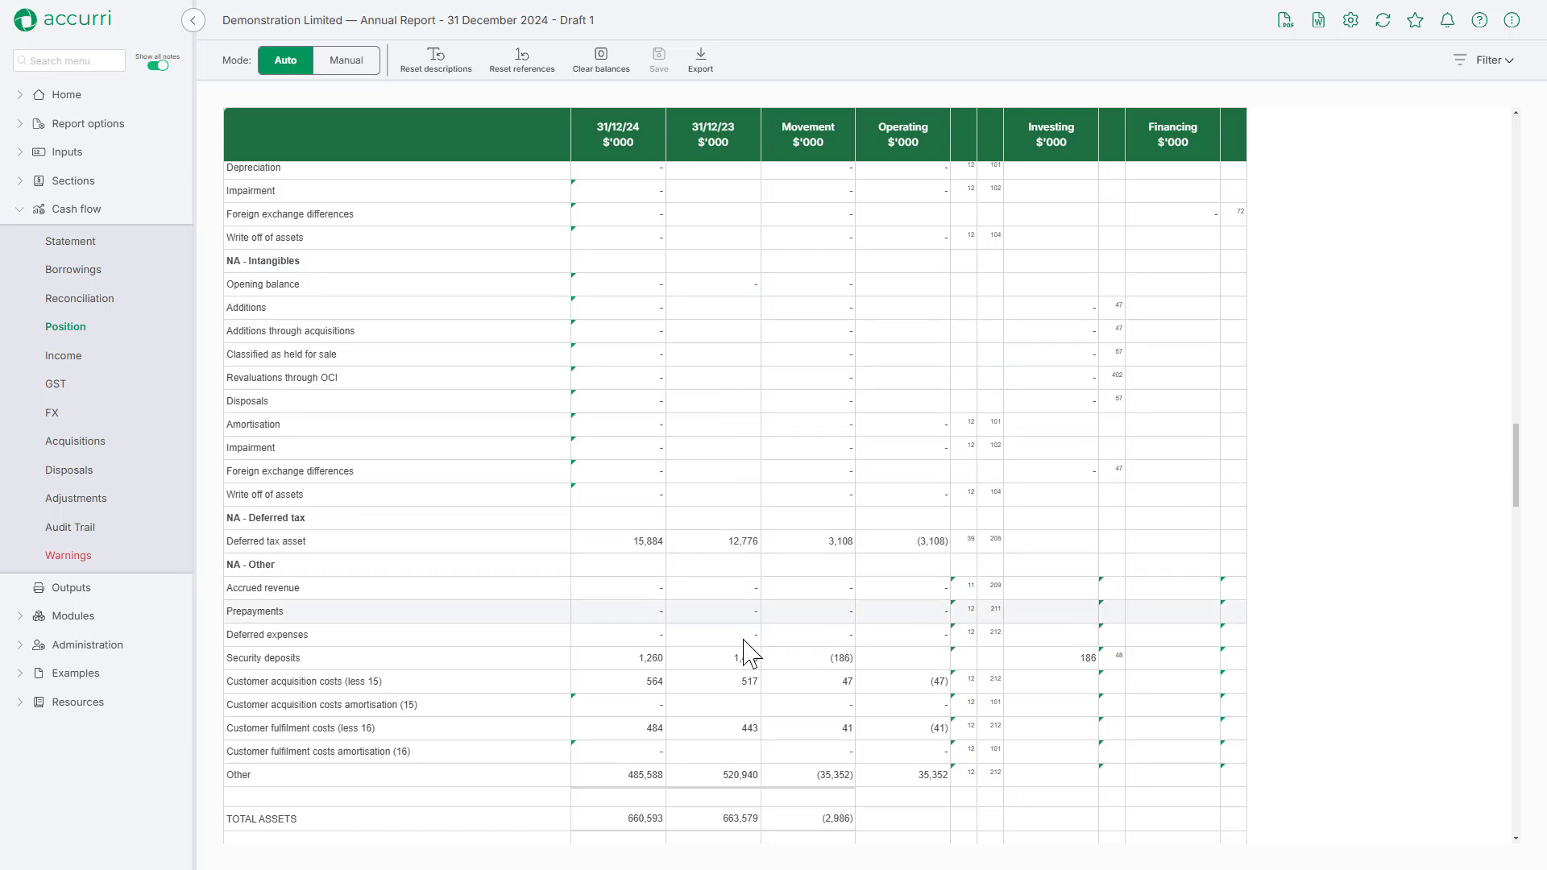
scroll(1282, 385, down, 4)
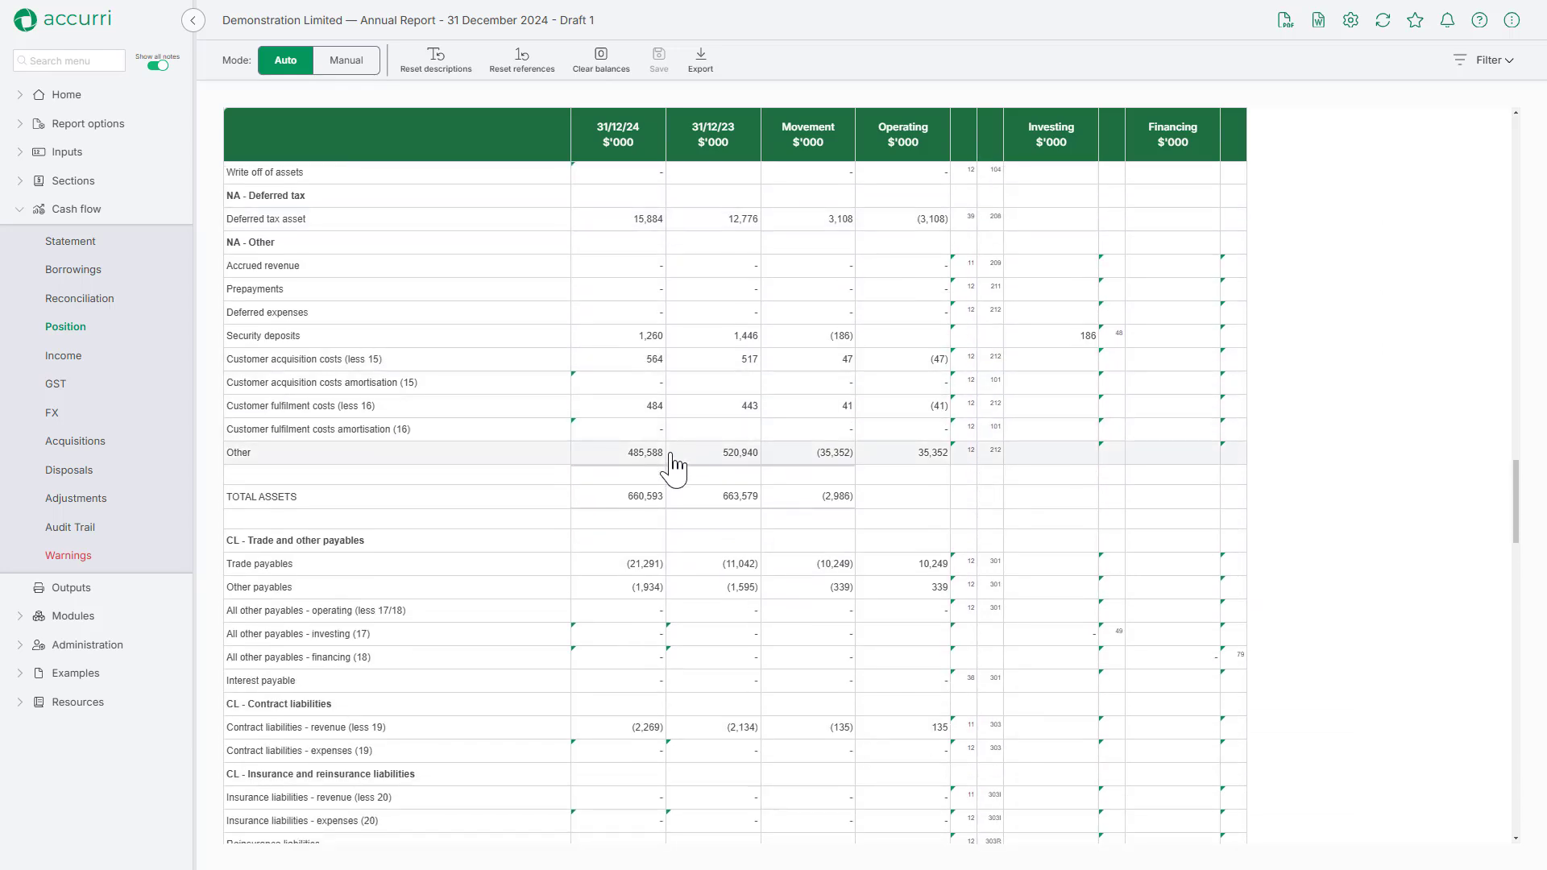
scroll(1322, 331, up, 8)
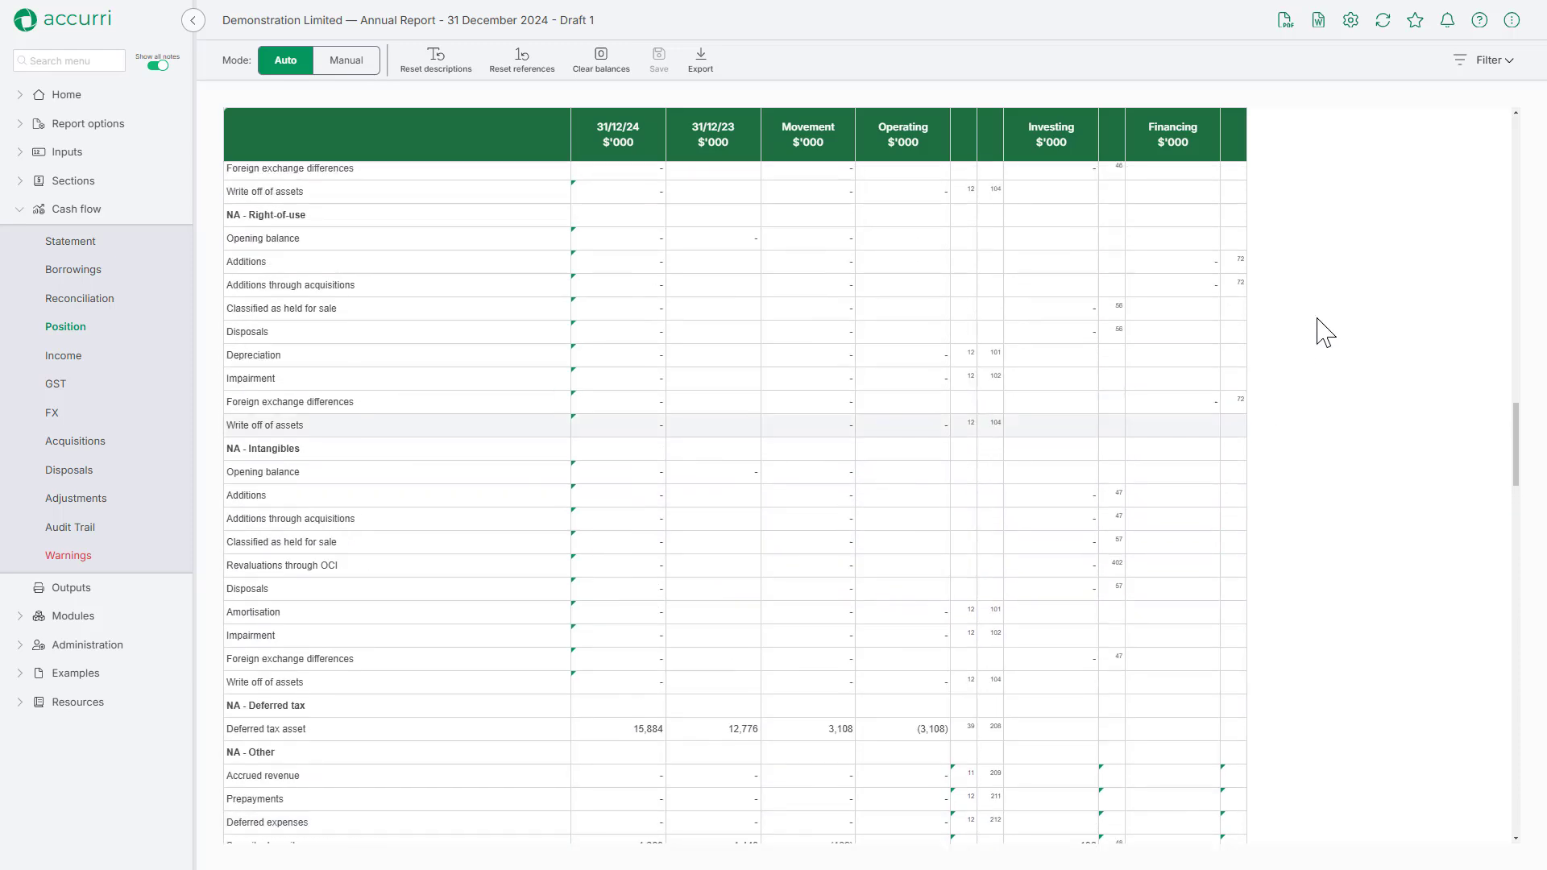
scroll(1289, 331, up, 2)
click(633, 208)
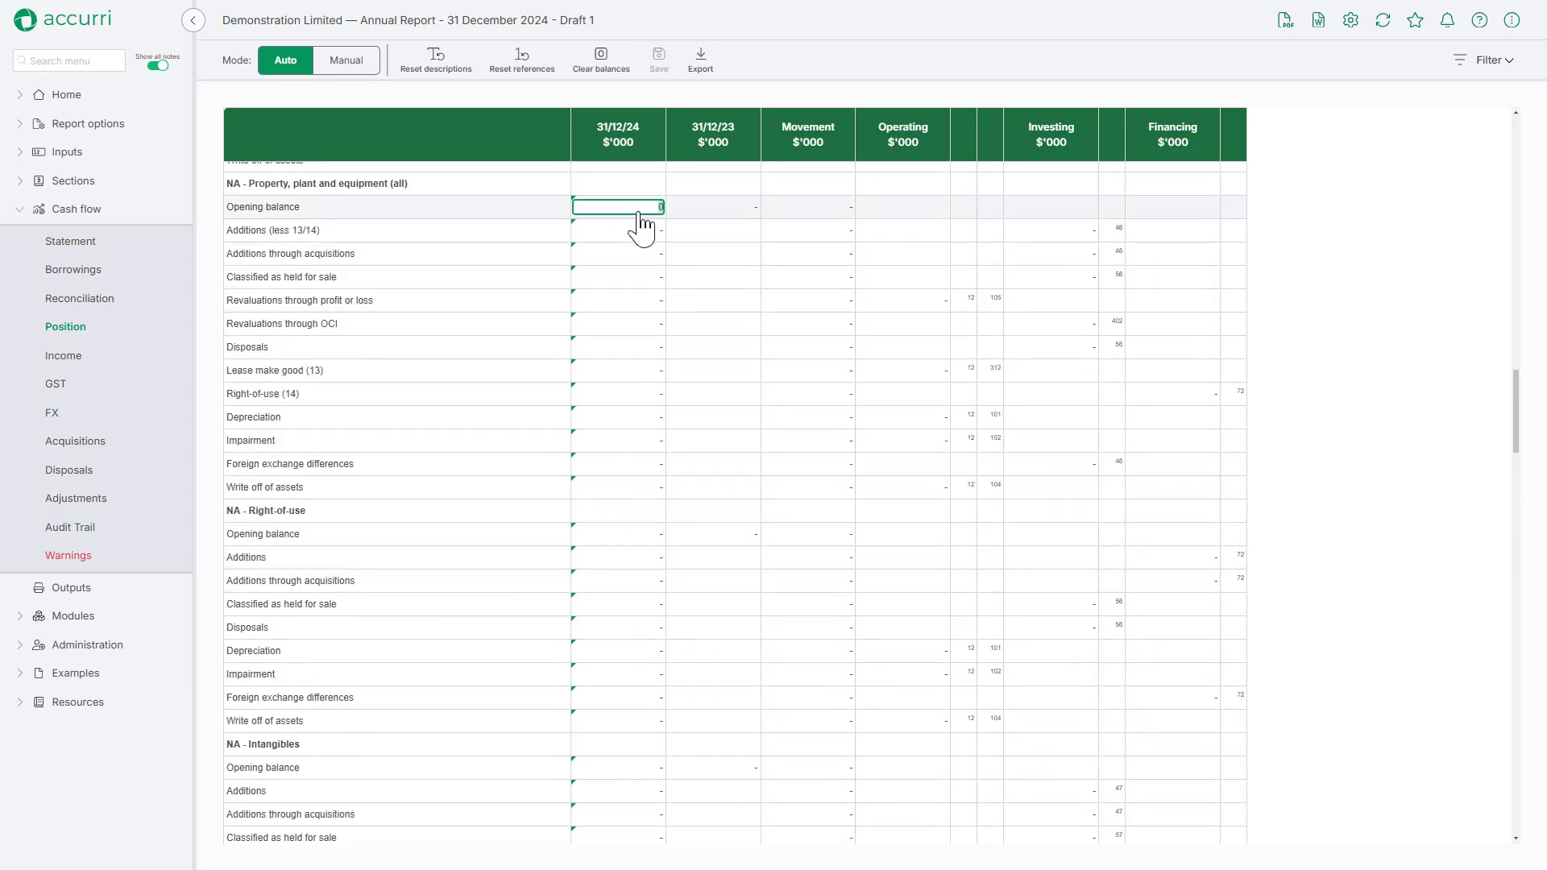
text(520,940)
key(Return)
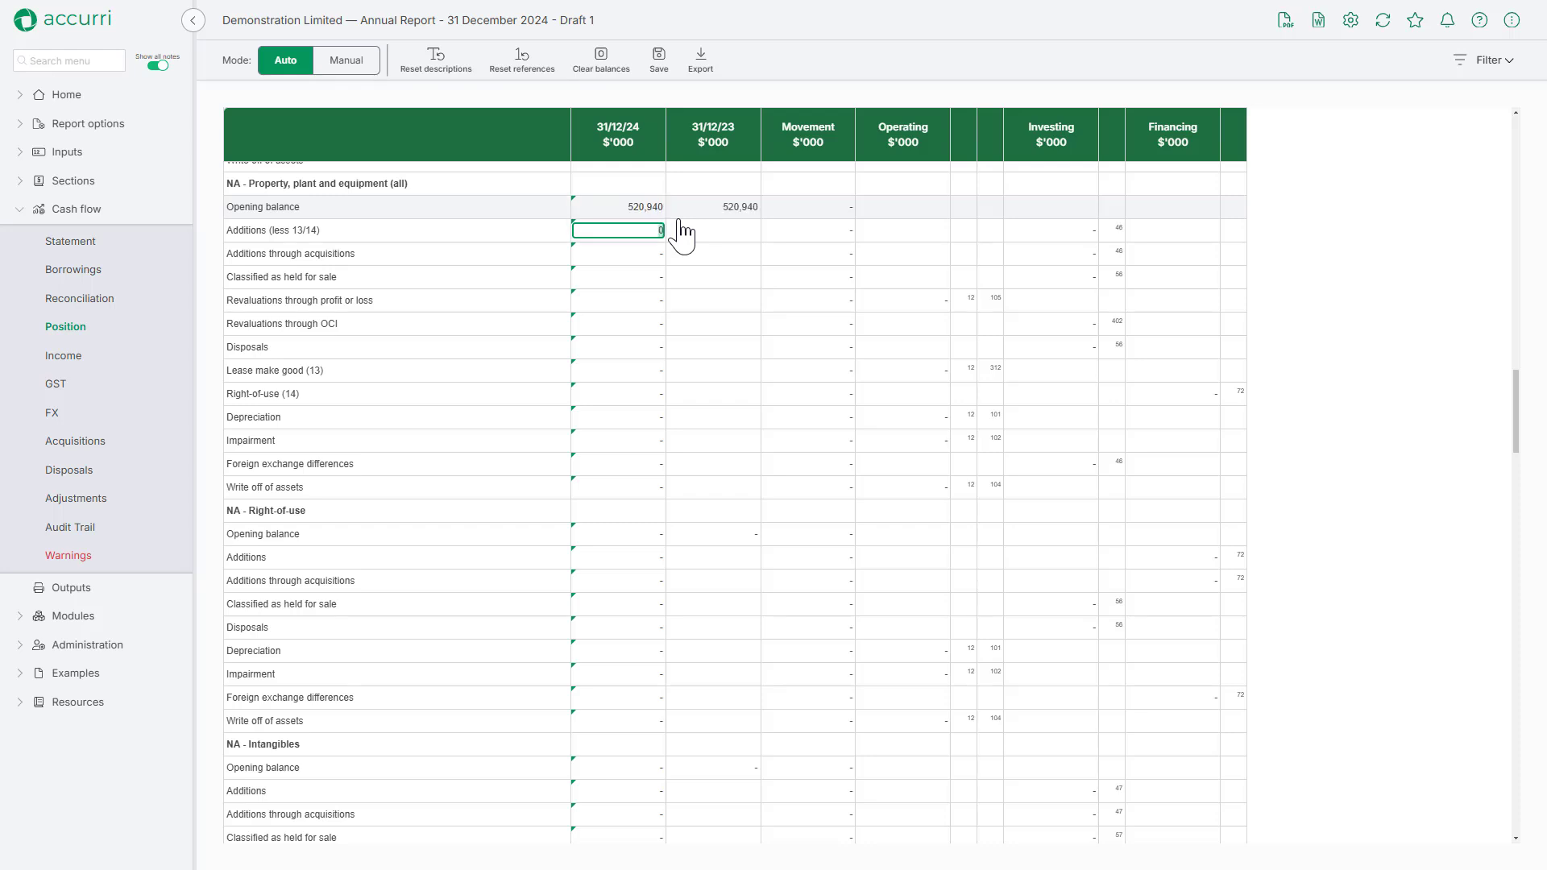
- Enter property, plant and equipment movements: additions 18688, held for sale -6,000, disposals -1,069, right-of-use 5,700, depreciation -49,832, impairment -2,839
text(18688)
key(Return)
key(Return)
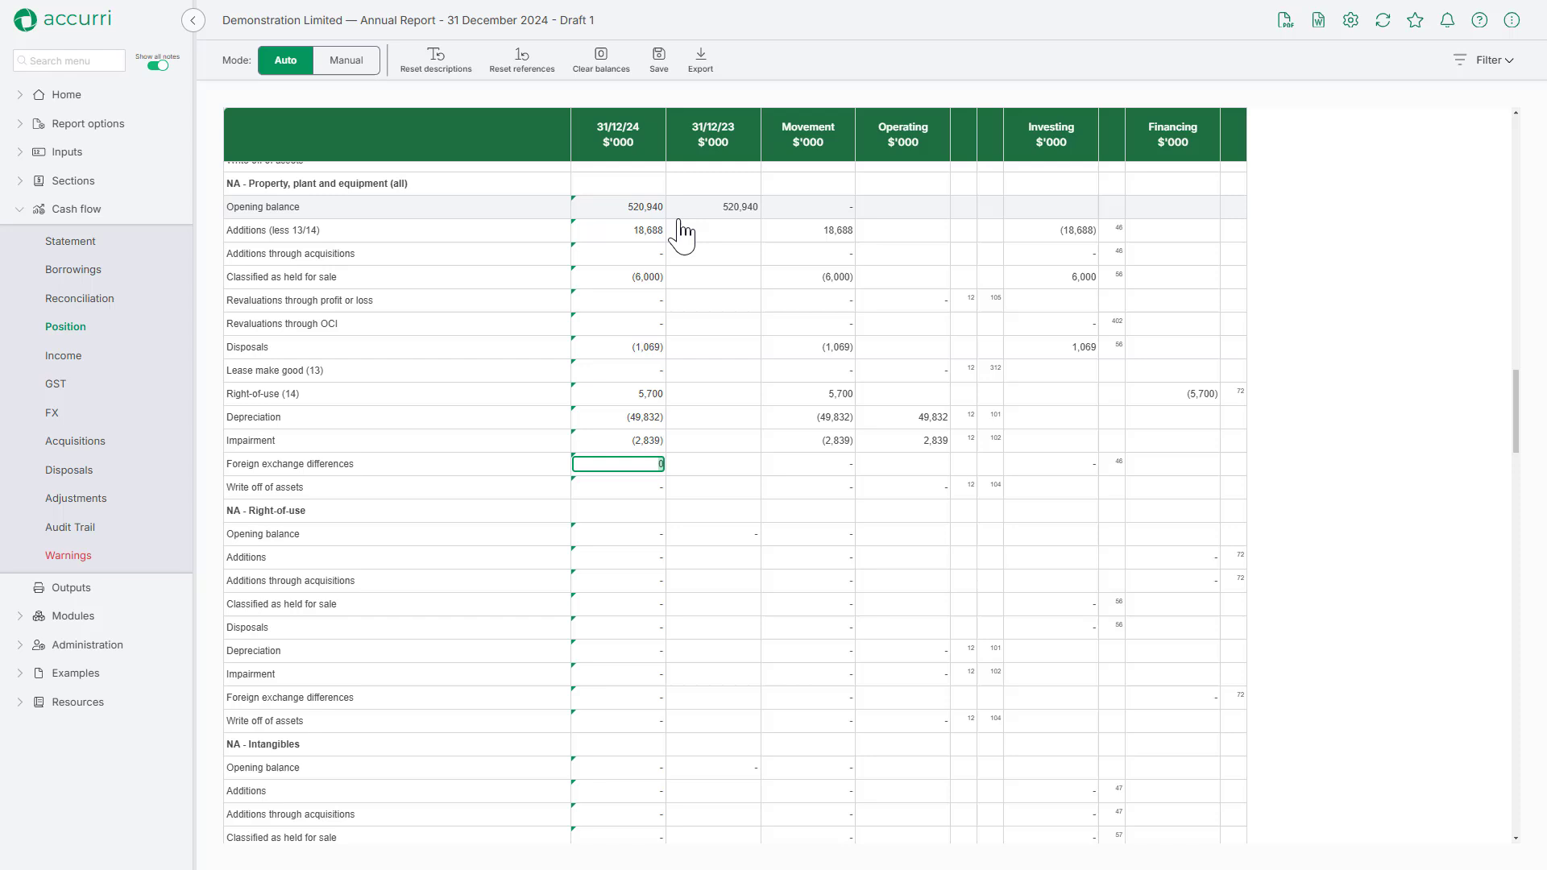
- Enter 232 as the 31/12/24 Deferred tax asset movement under Reserves and save the Position page
scroll(691, 296, down, 1)
scroll(691, 310, down, 9)
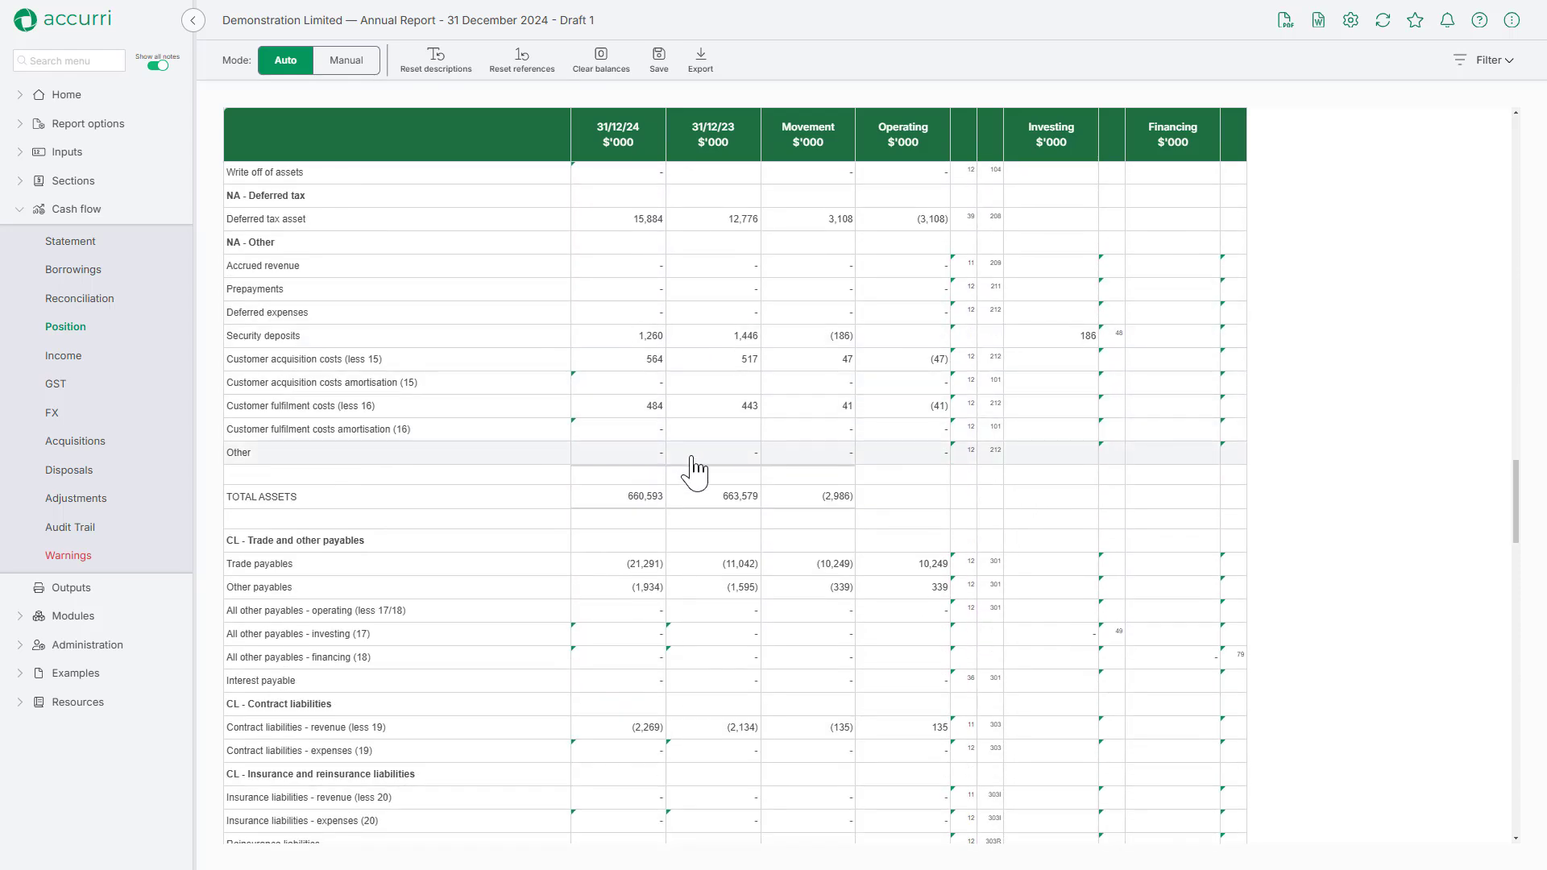
scroll(693, 471, down, 15)
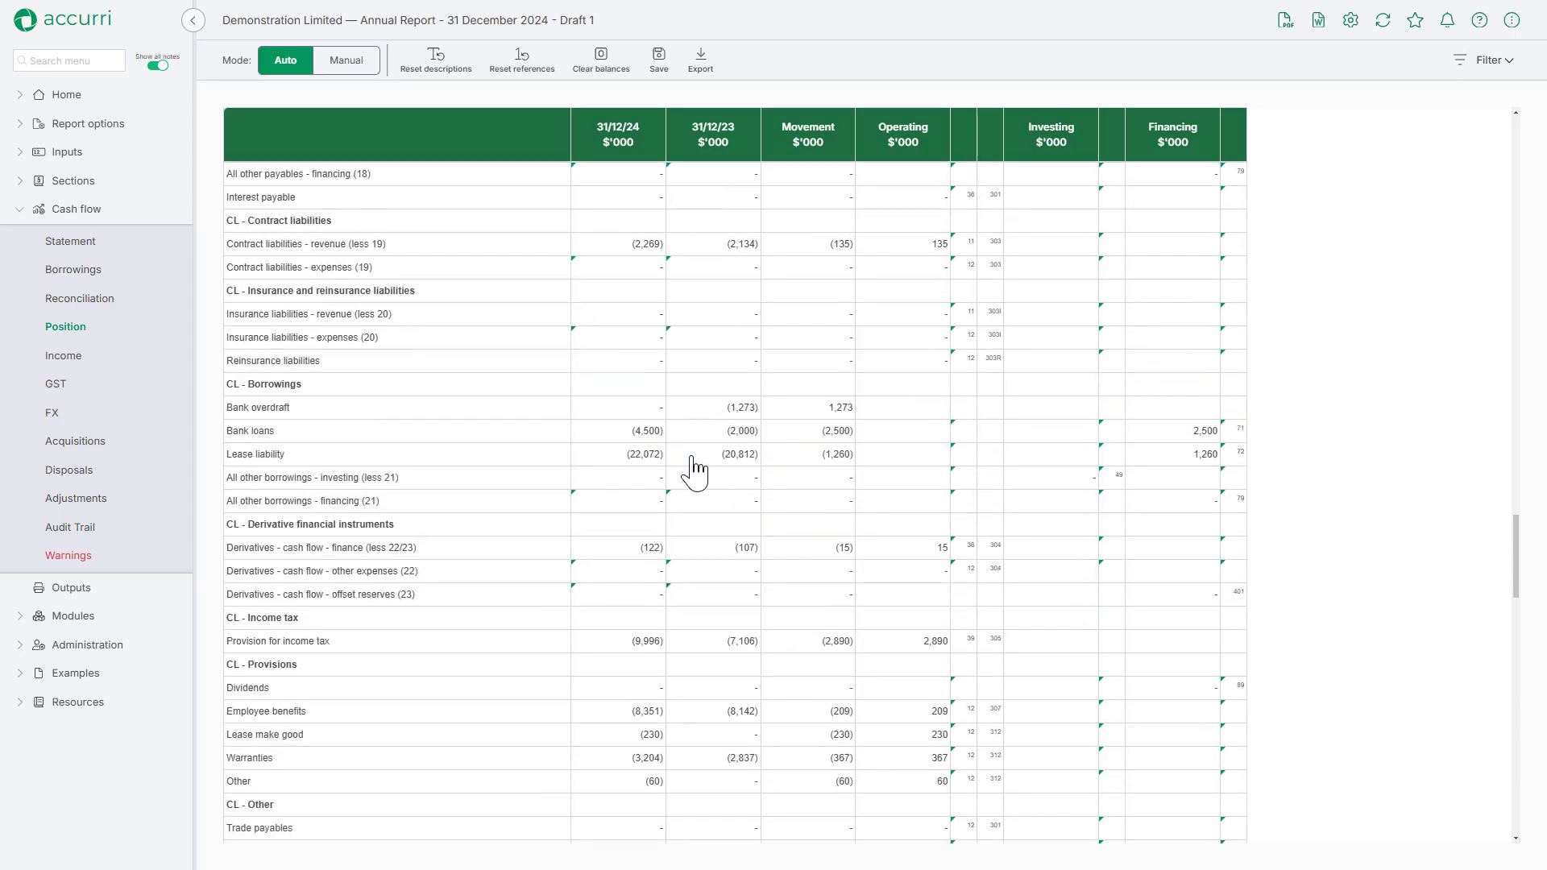
scroll(693, 472, down, 15)
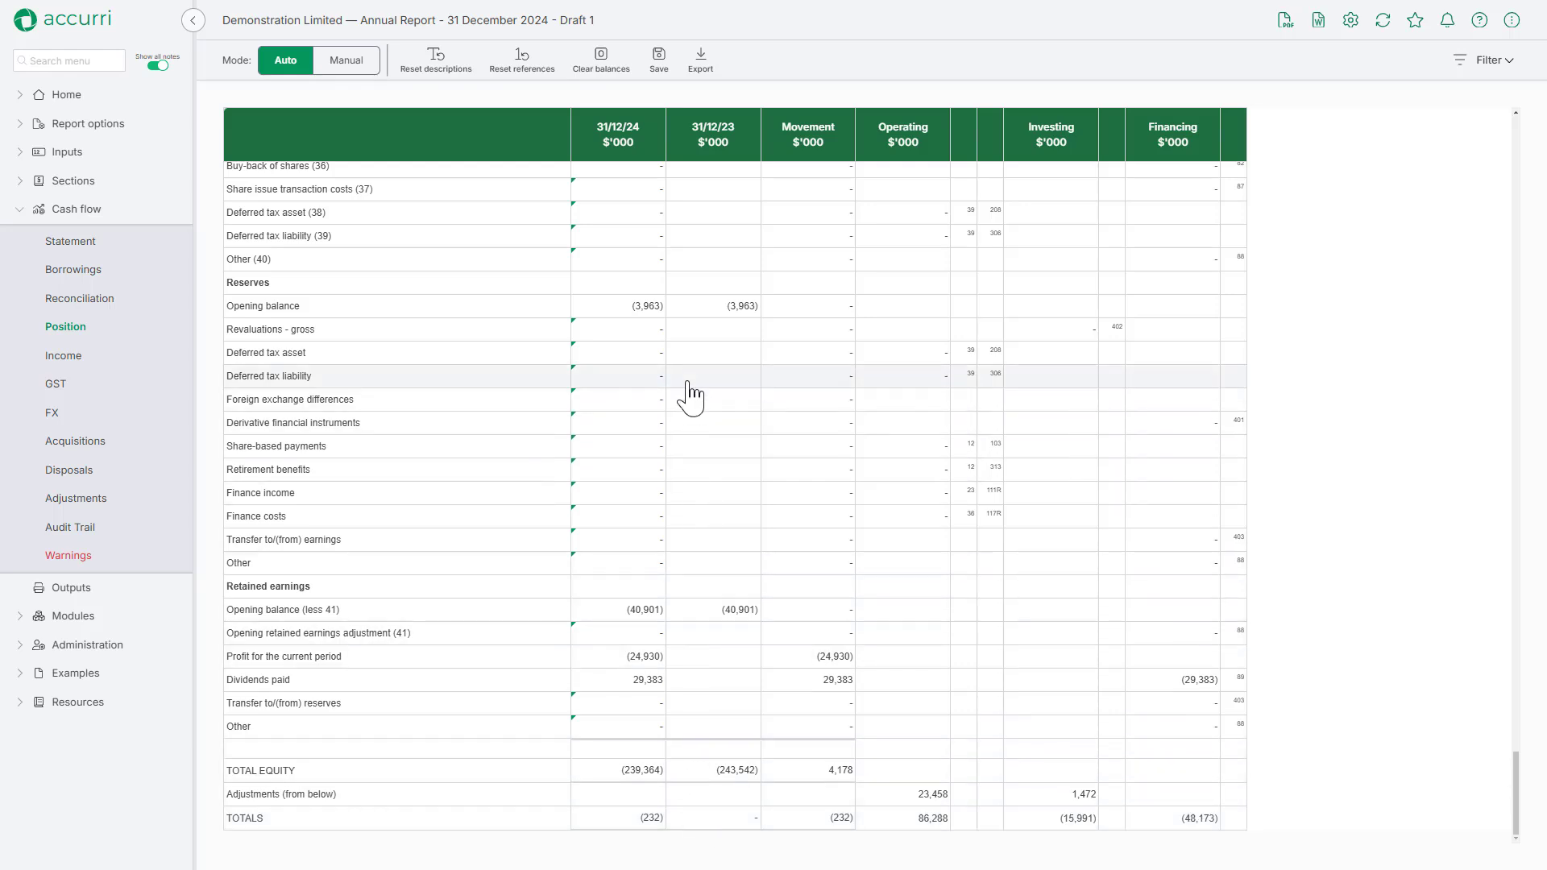
click(654, 355)
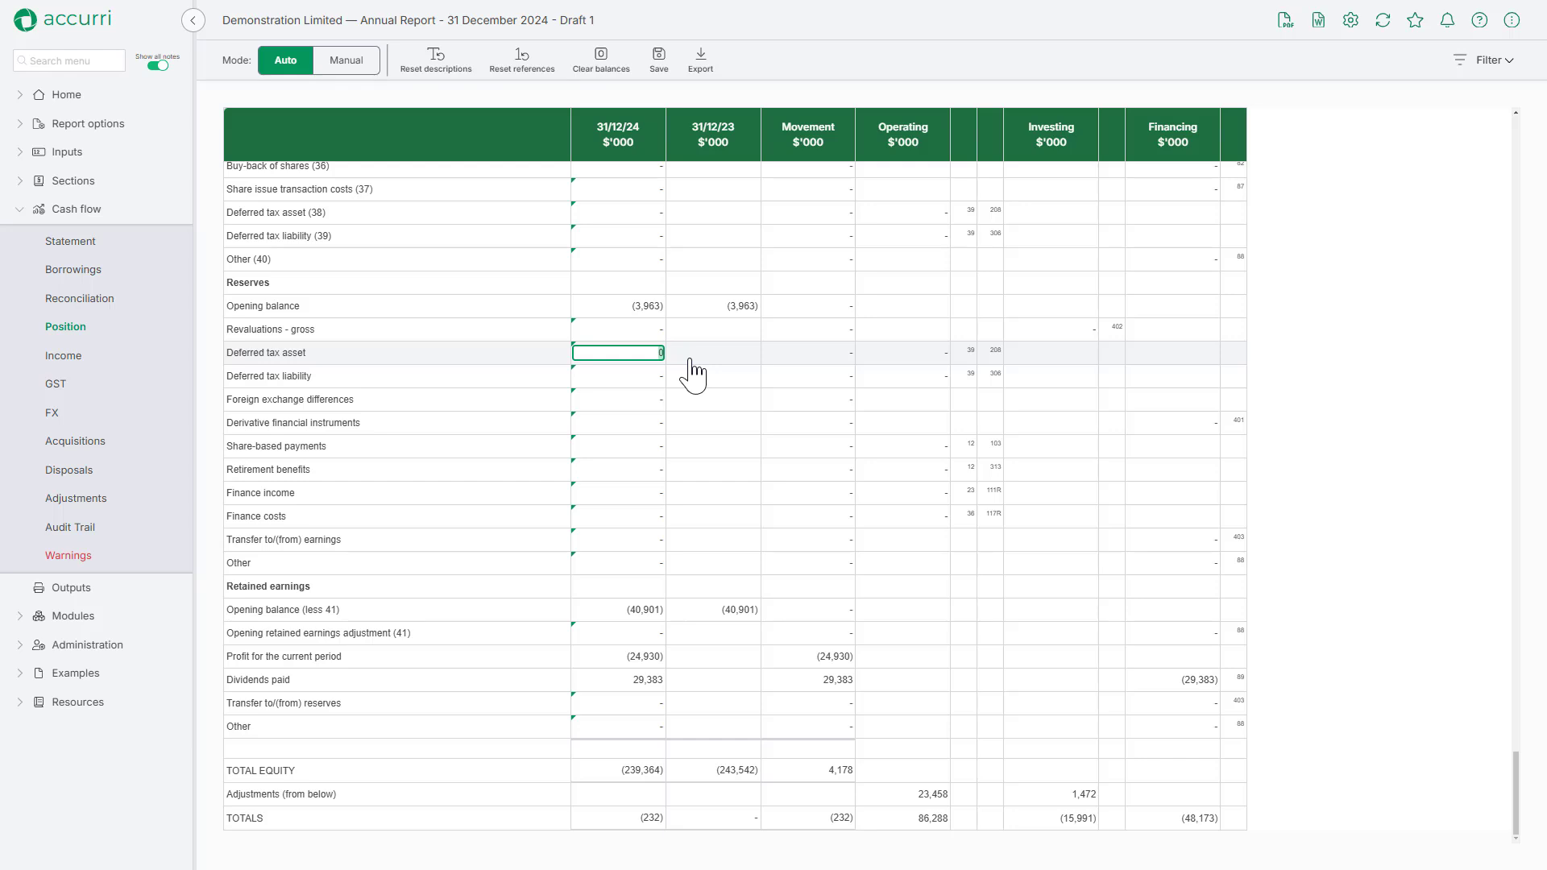
key(Return)
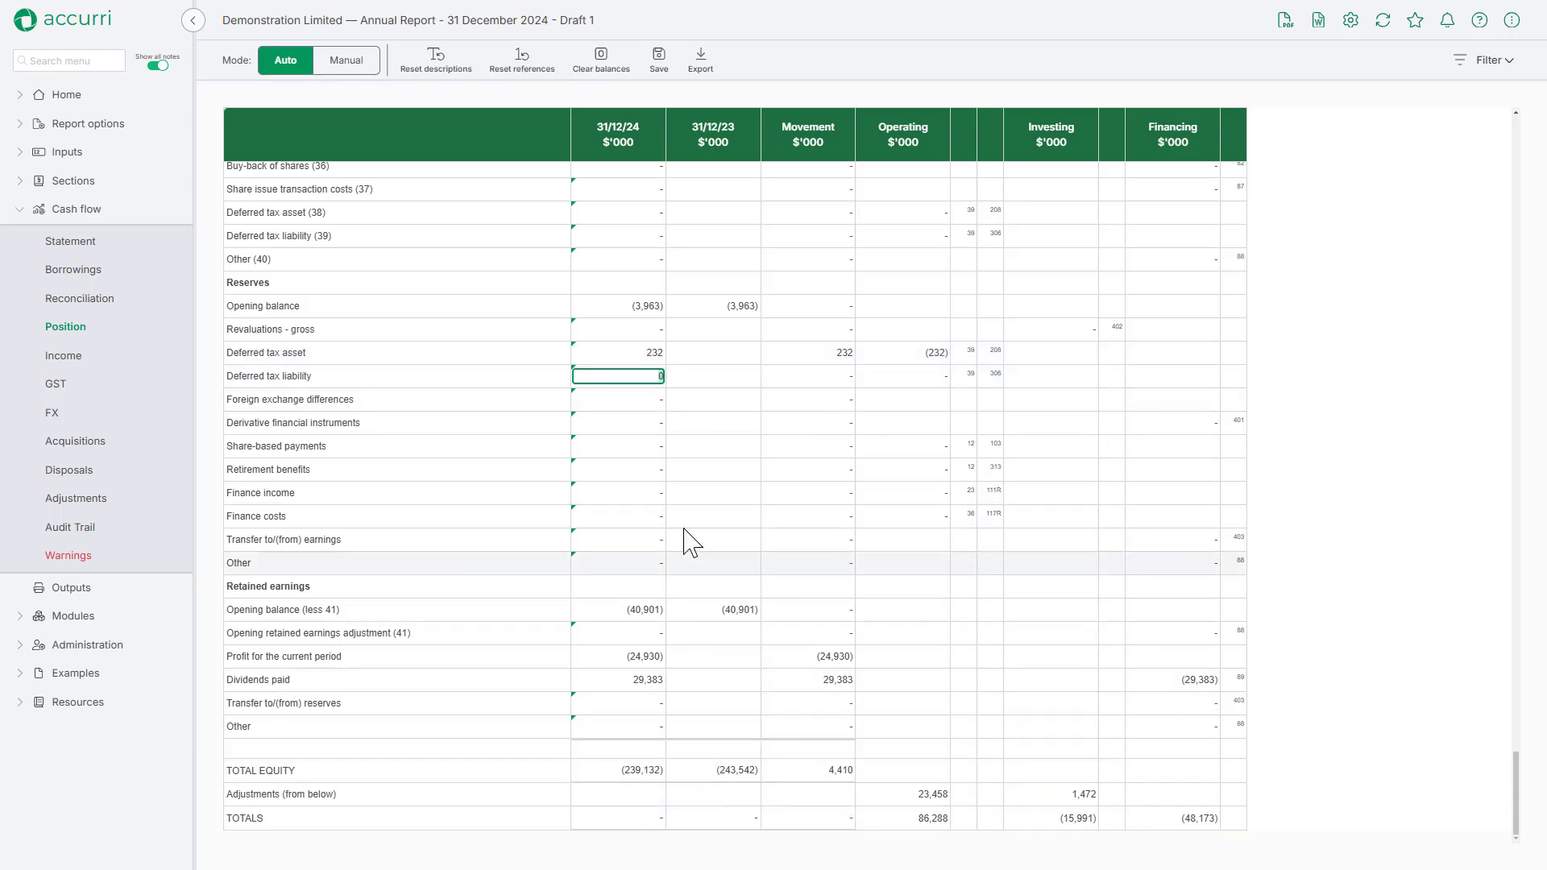
click(662, 74)
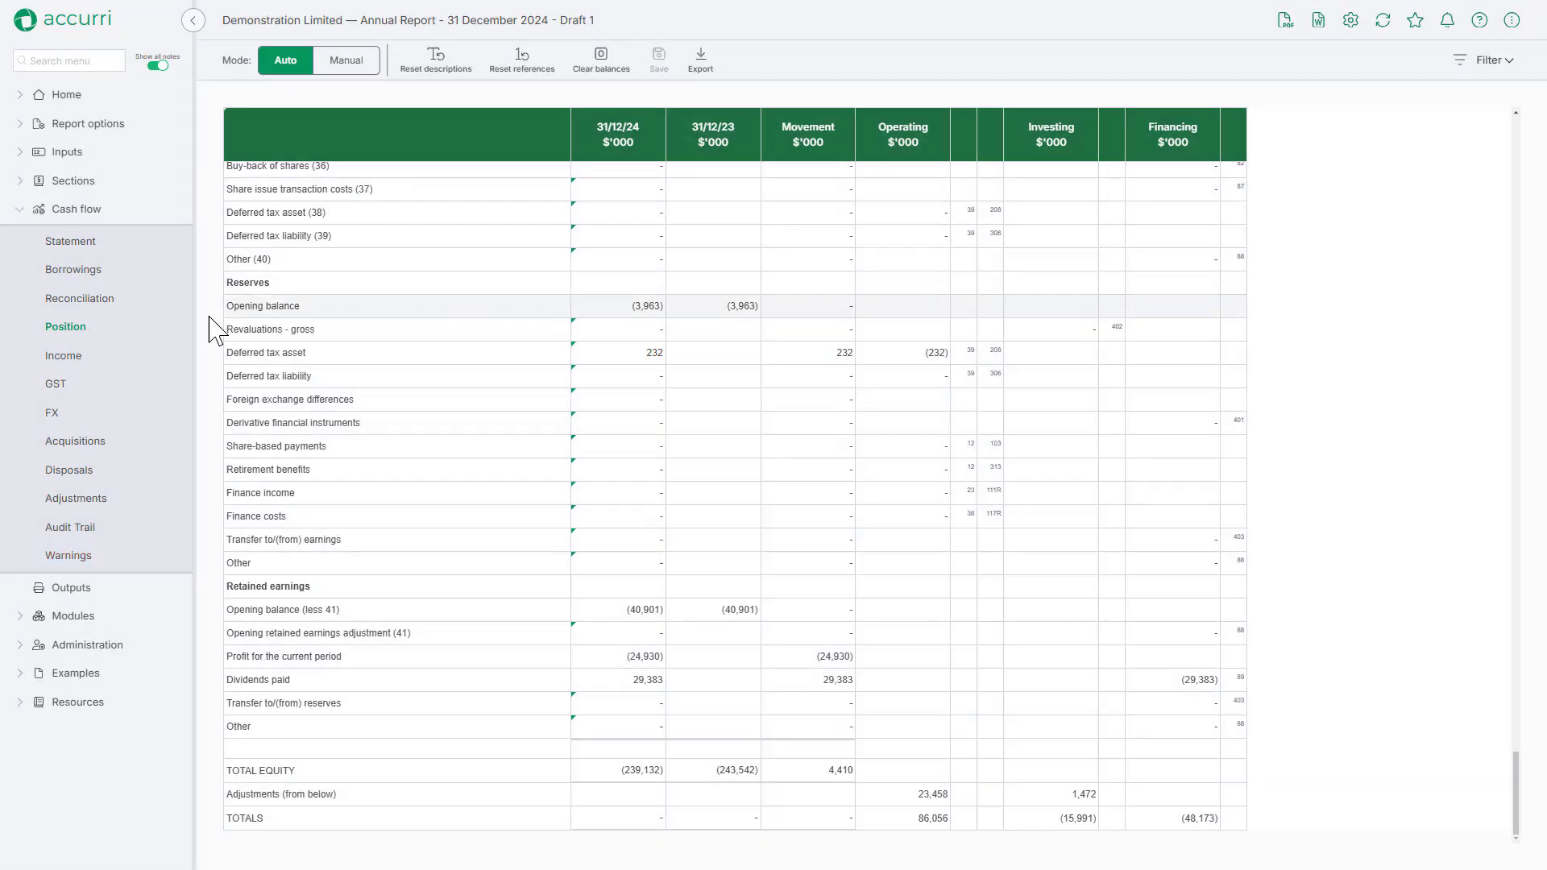
- On the Income page, enter -2,000 for Spare net gain intangibles (47), check its investing cash flow reference, and save
click(112, 357)
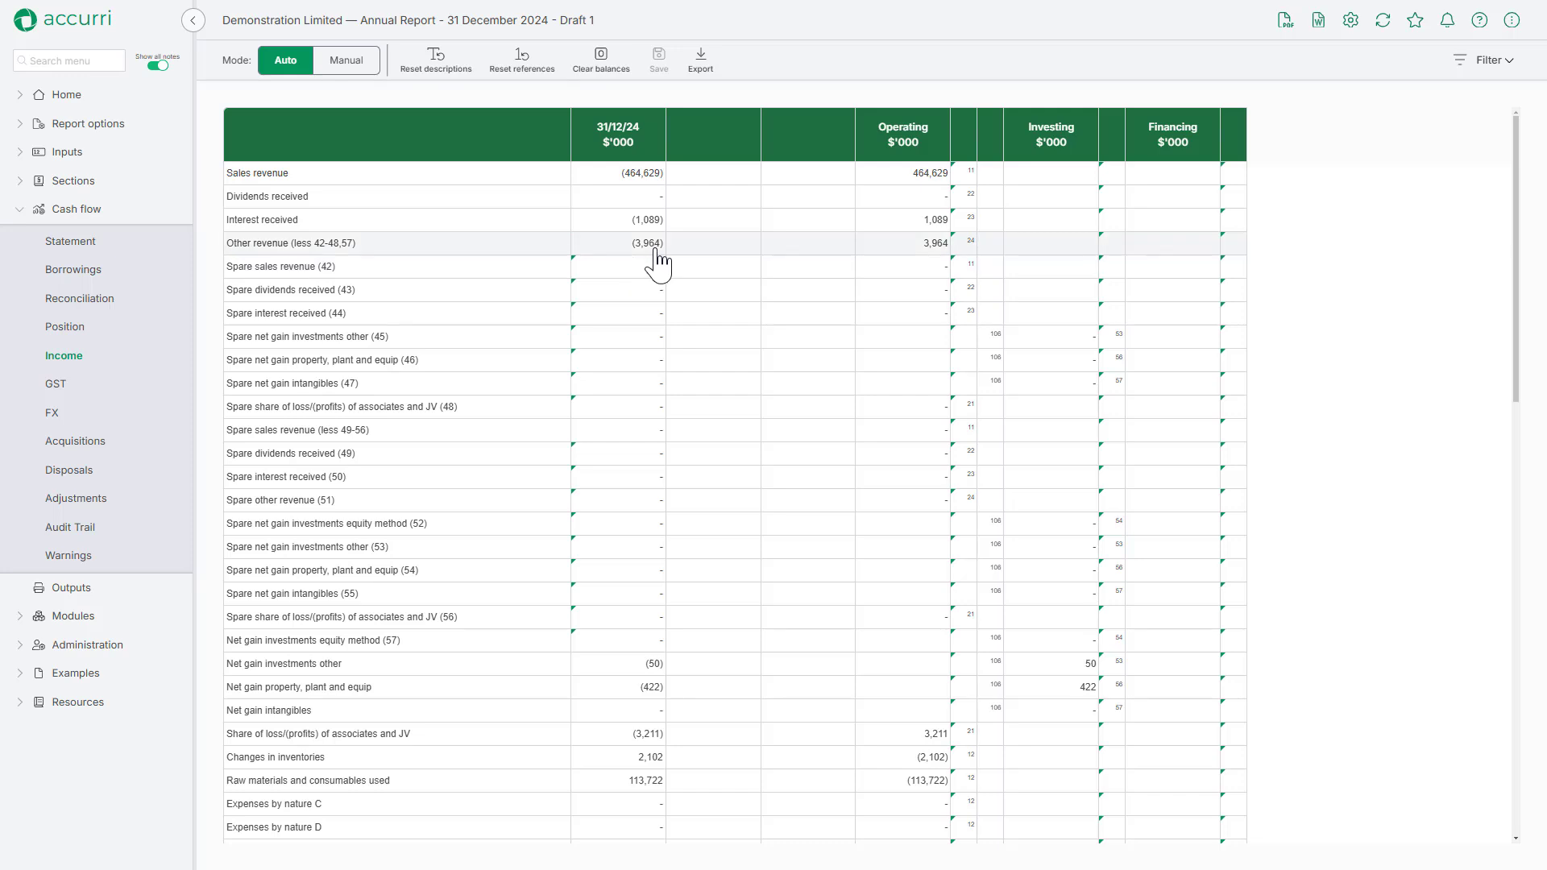
click(656, 390)
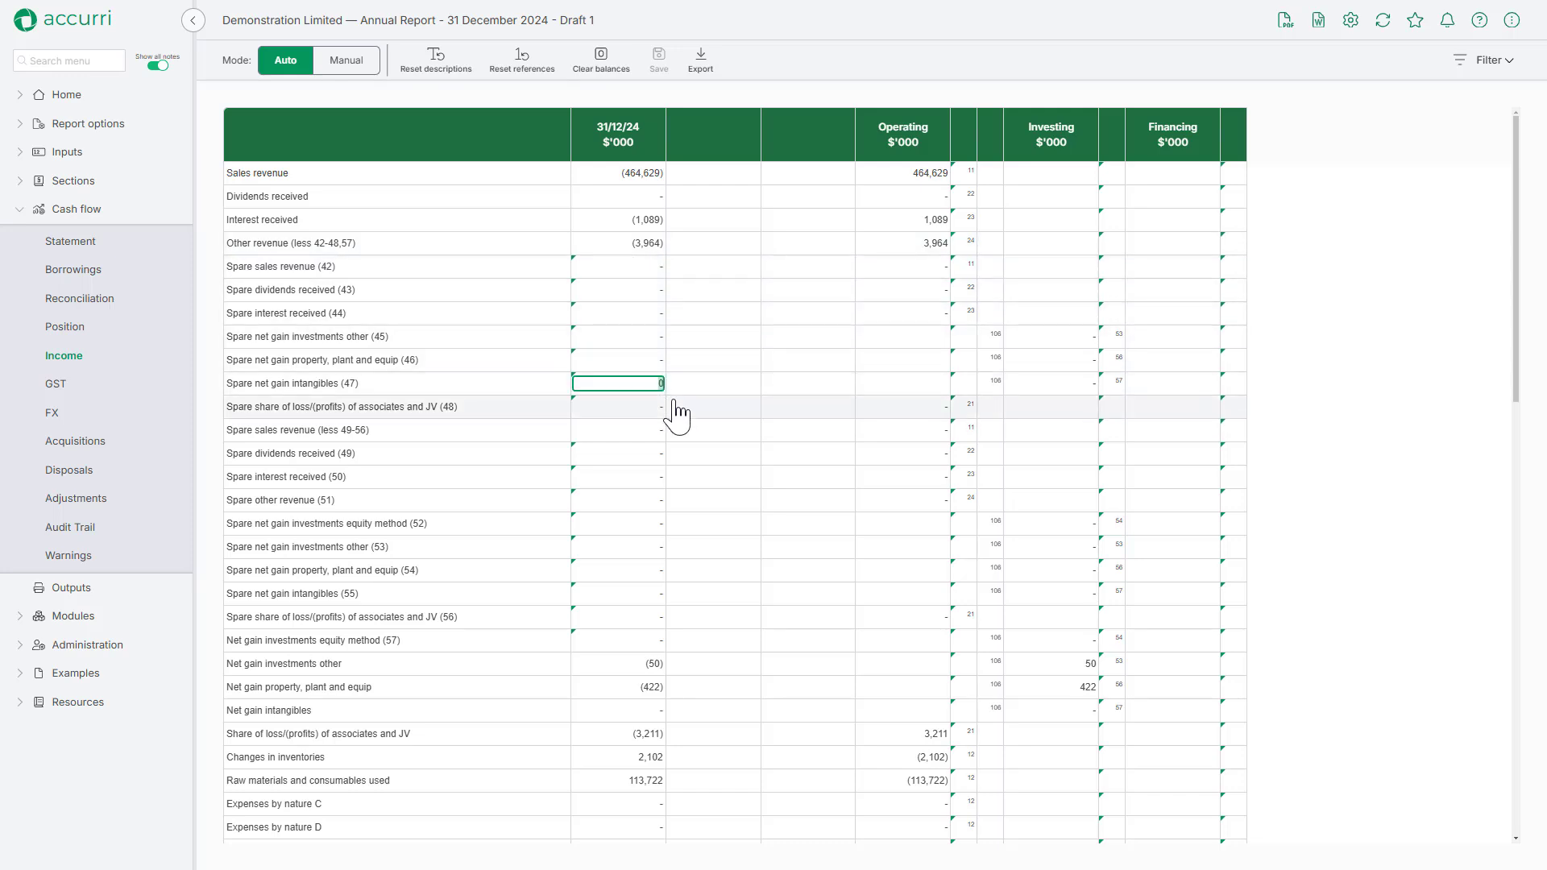
key(Return)
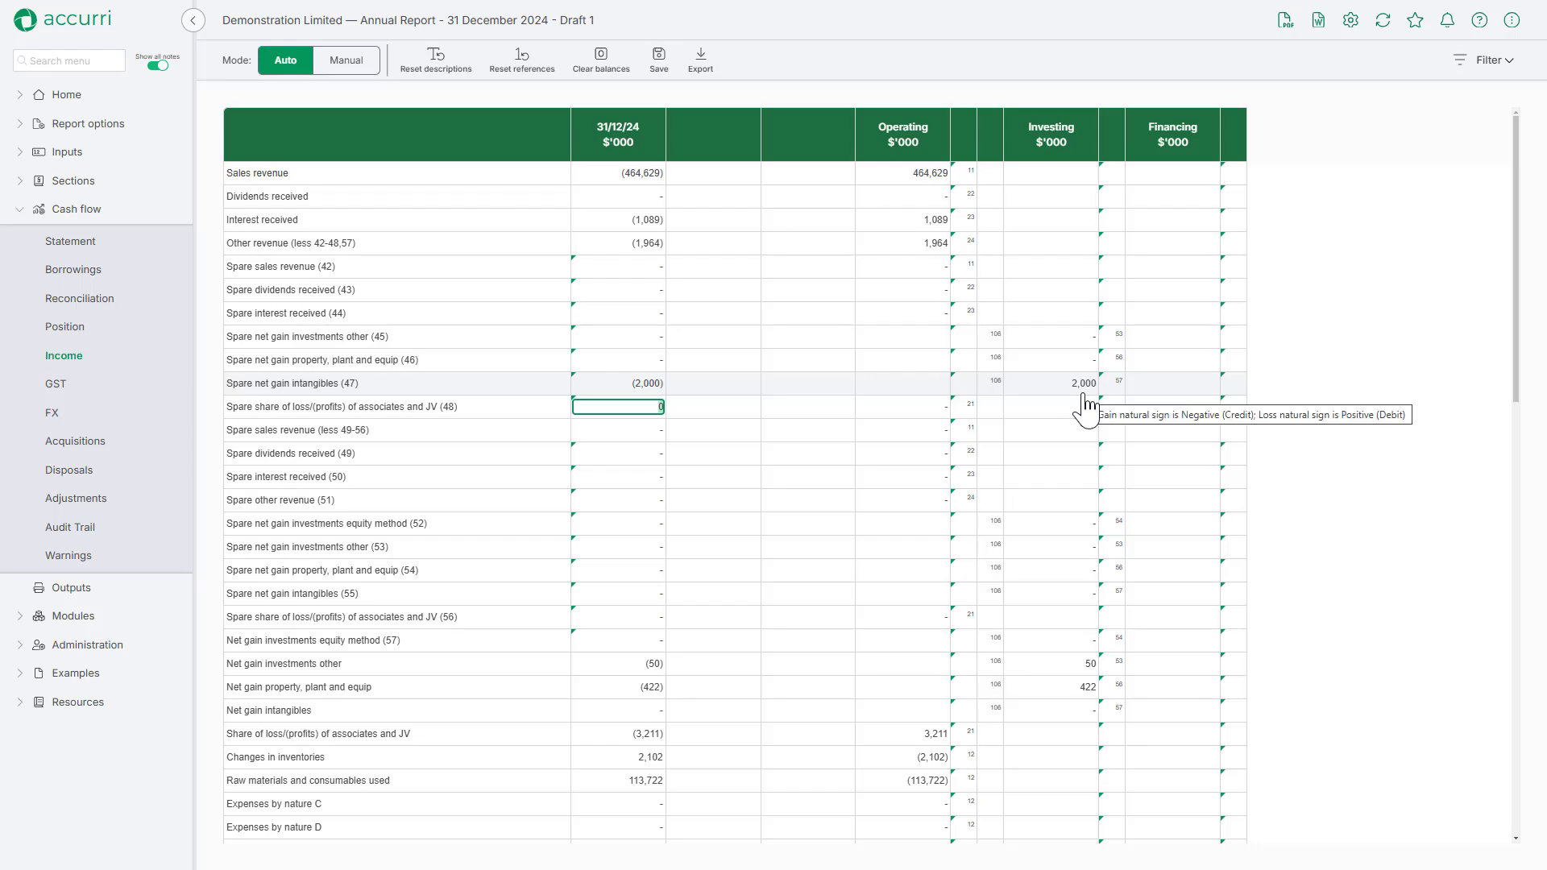
click(1112, 388)
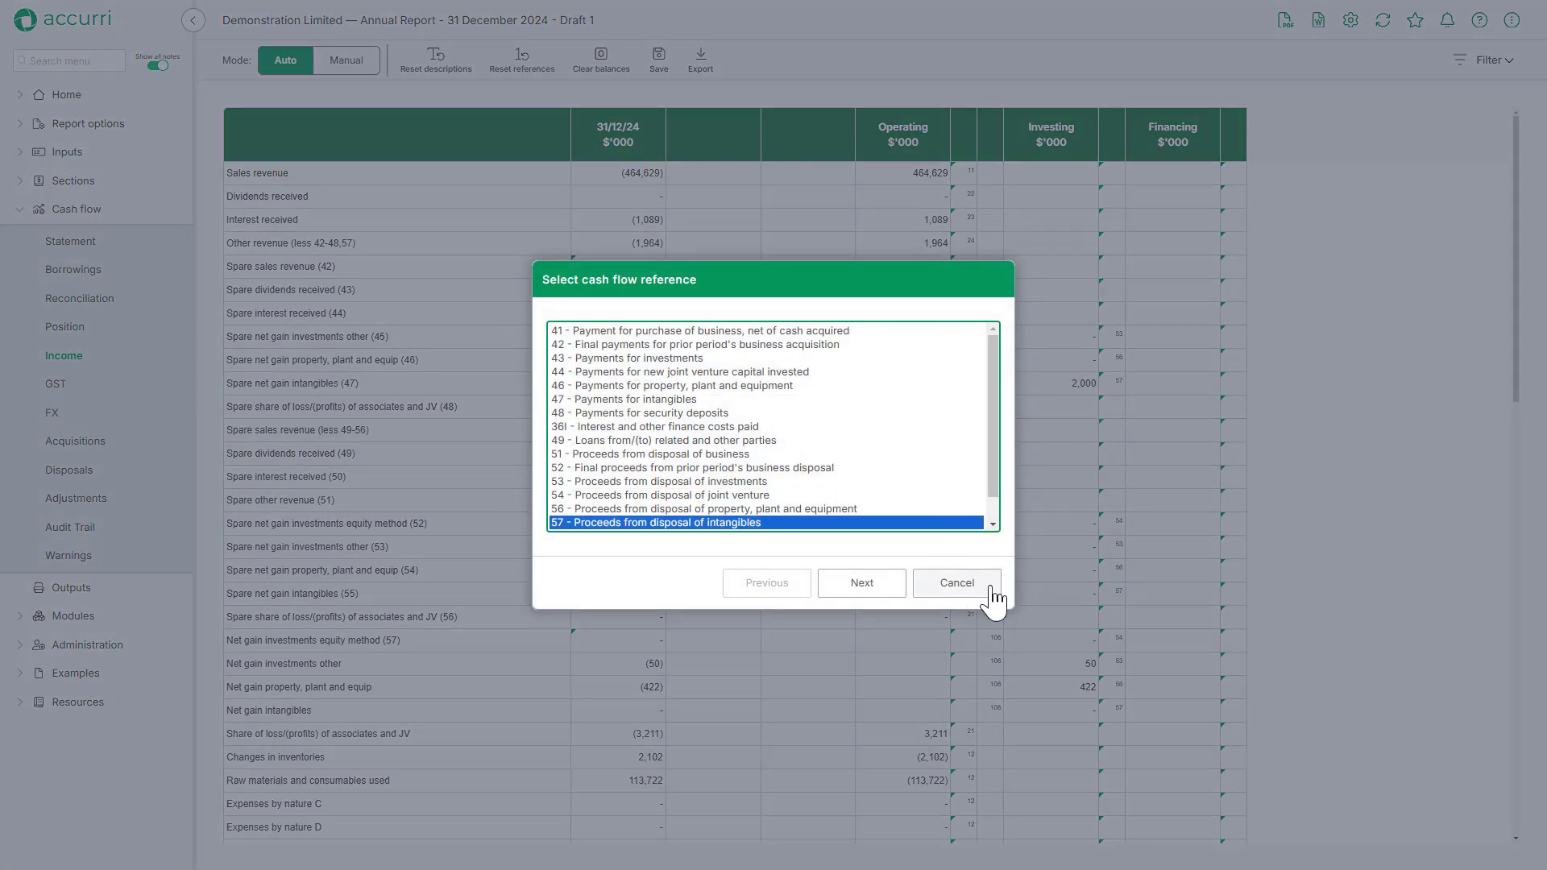
click(960, 584)
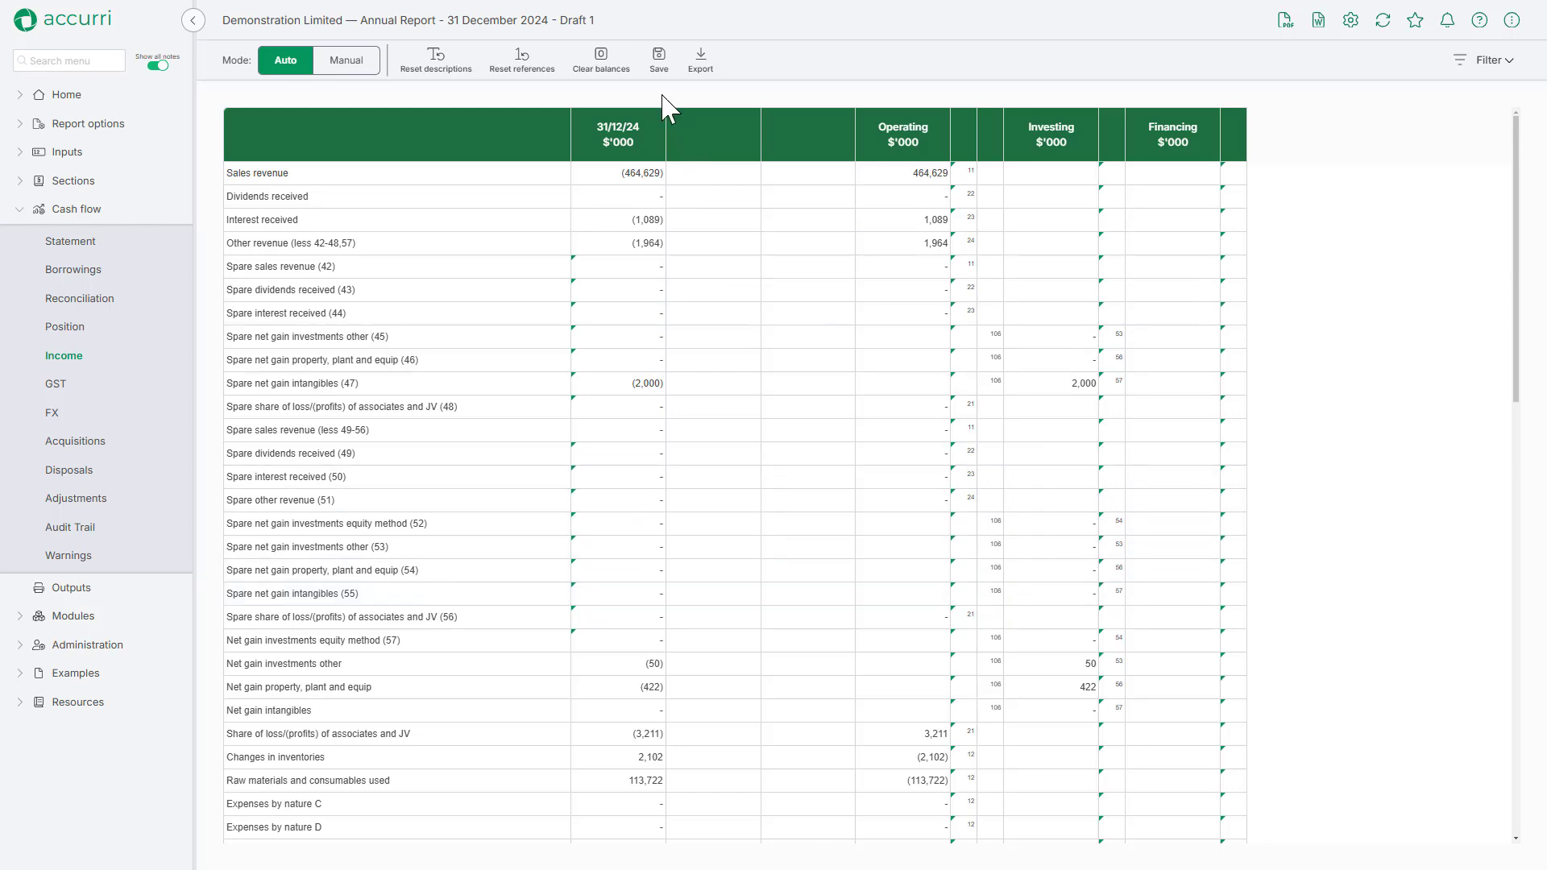
click(659, 60)
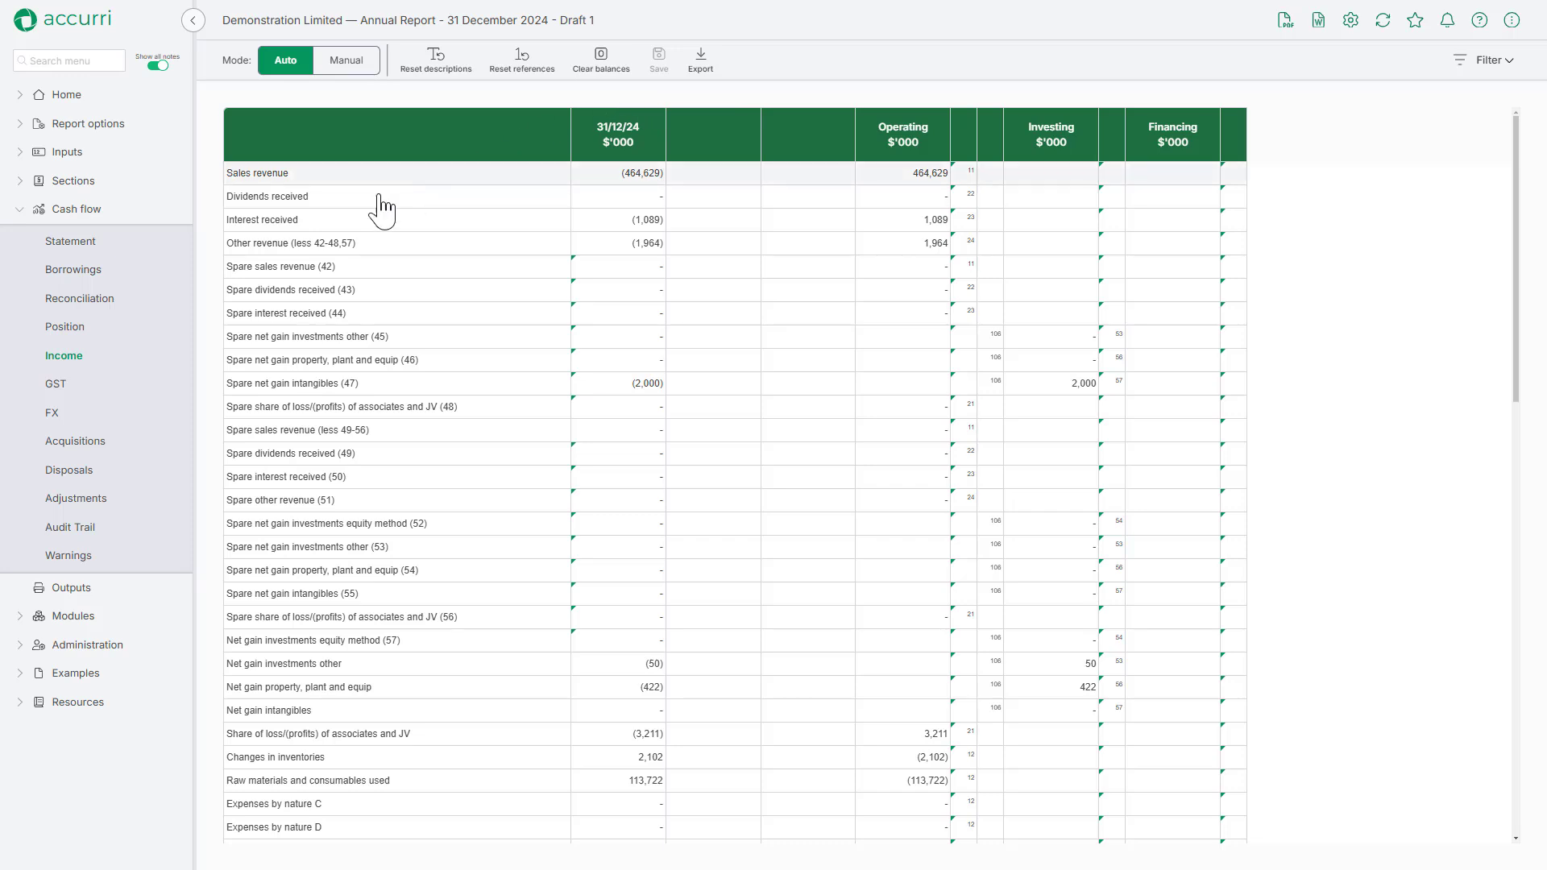
- Review the Borrowings and GST cash flow workings and open the Reconciliation page
click(74, 270)
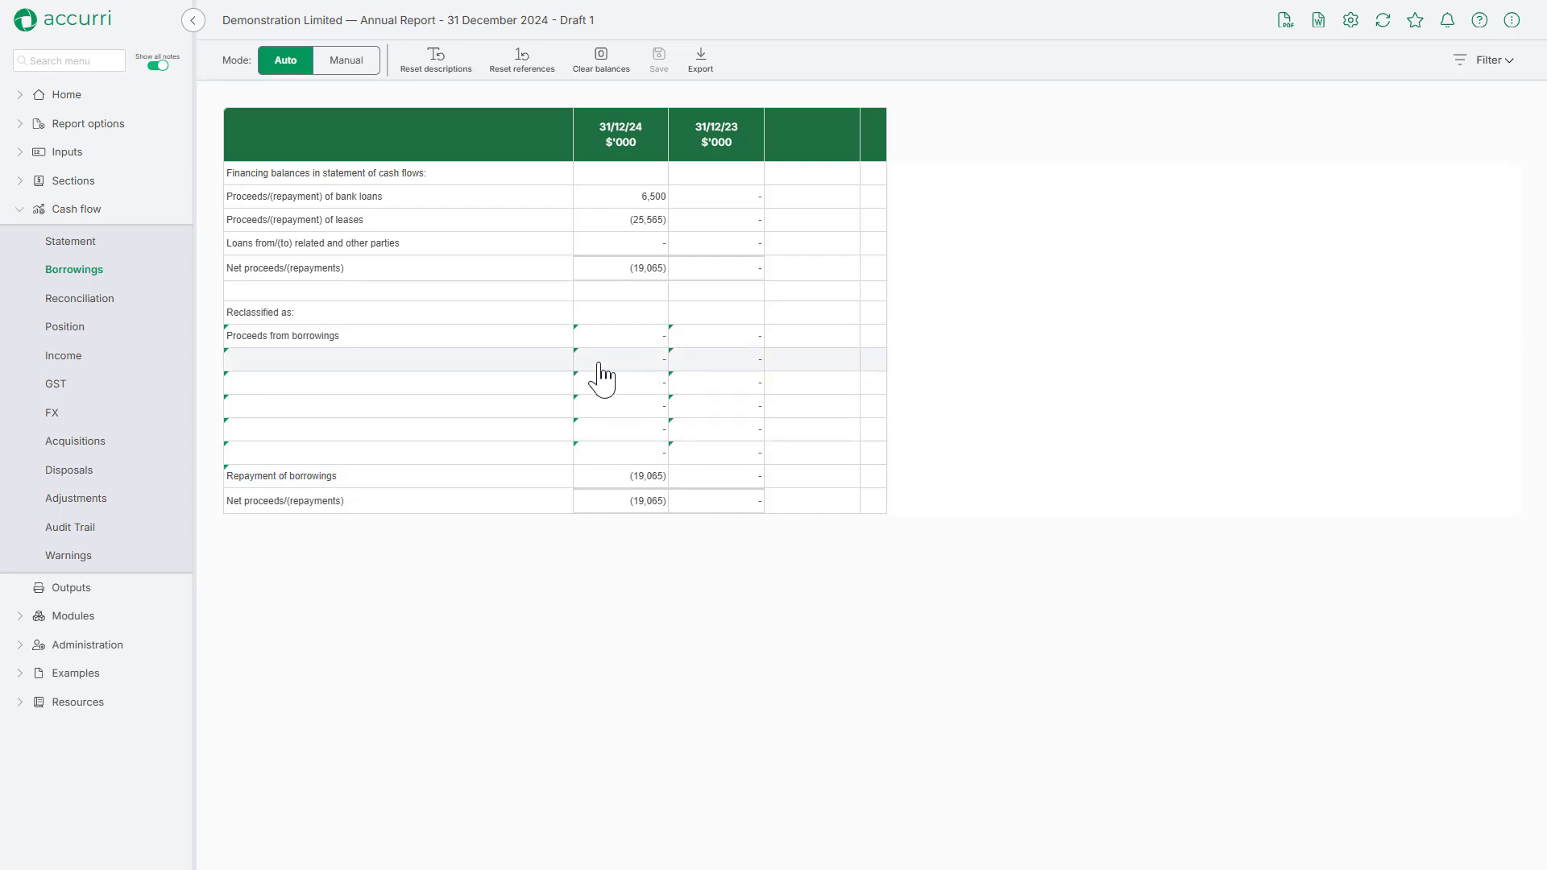
click(56, 385)
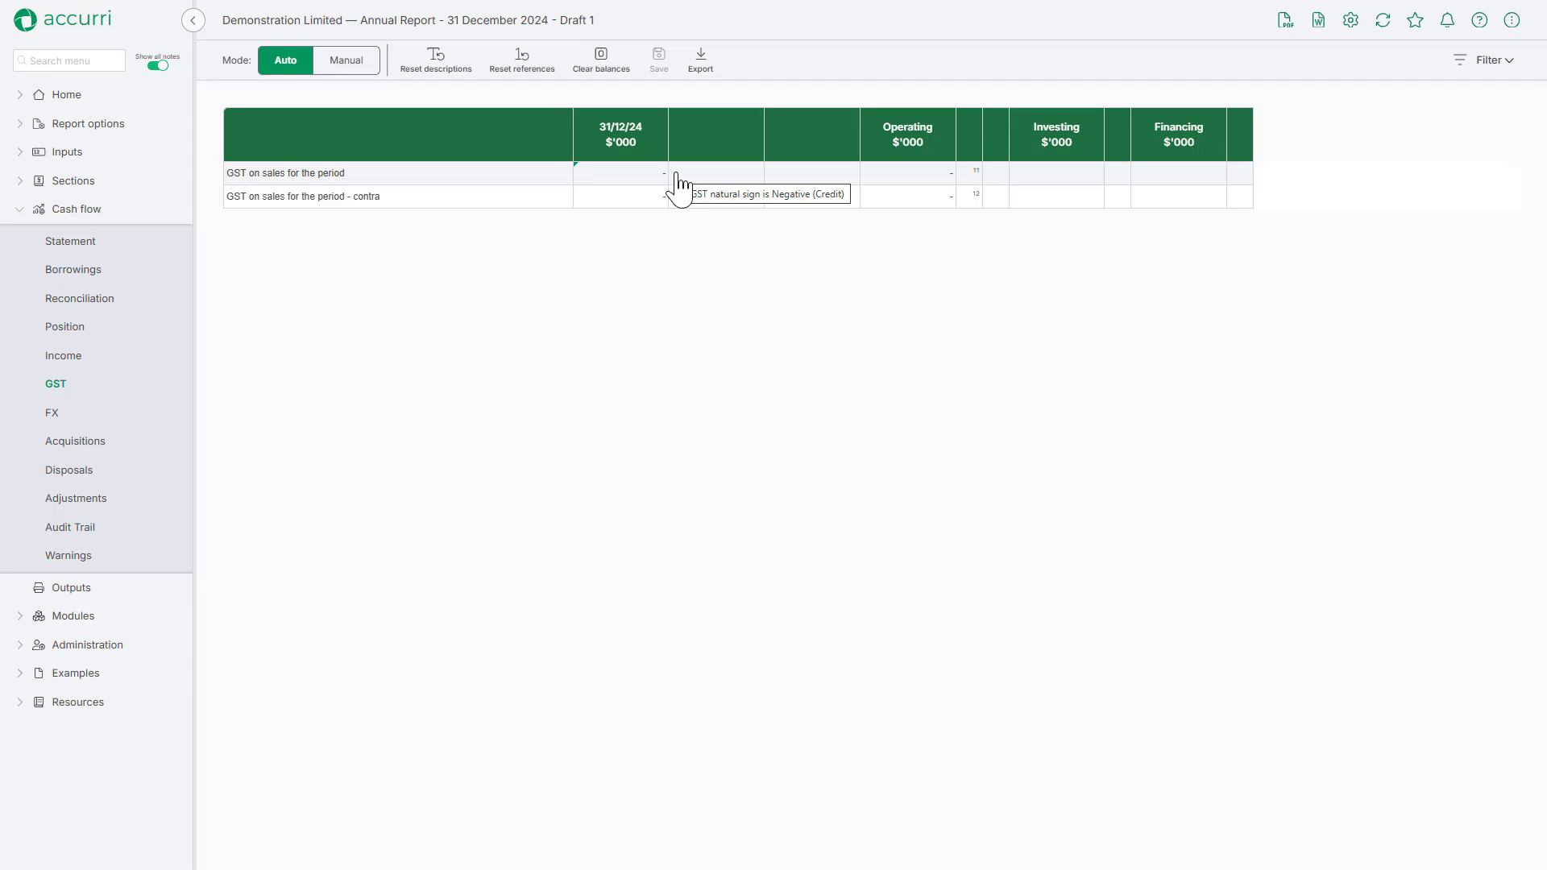
click(115, 304)
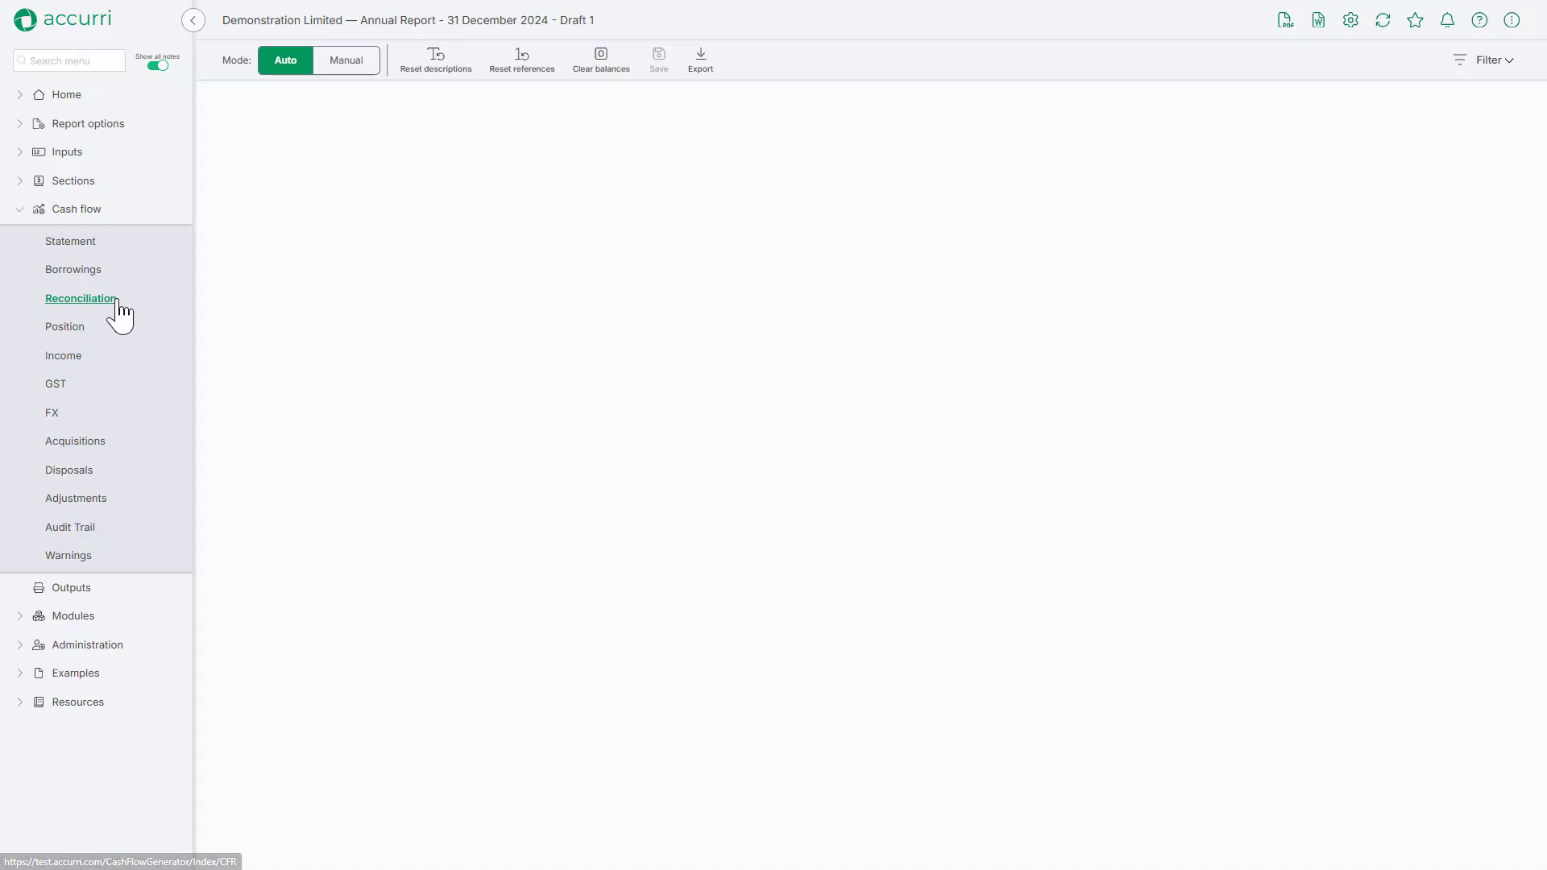
- Review the cash flow reconciliation from profit after income tax down to the net cash inflow check
scroll(967, 202, down, 1)
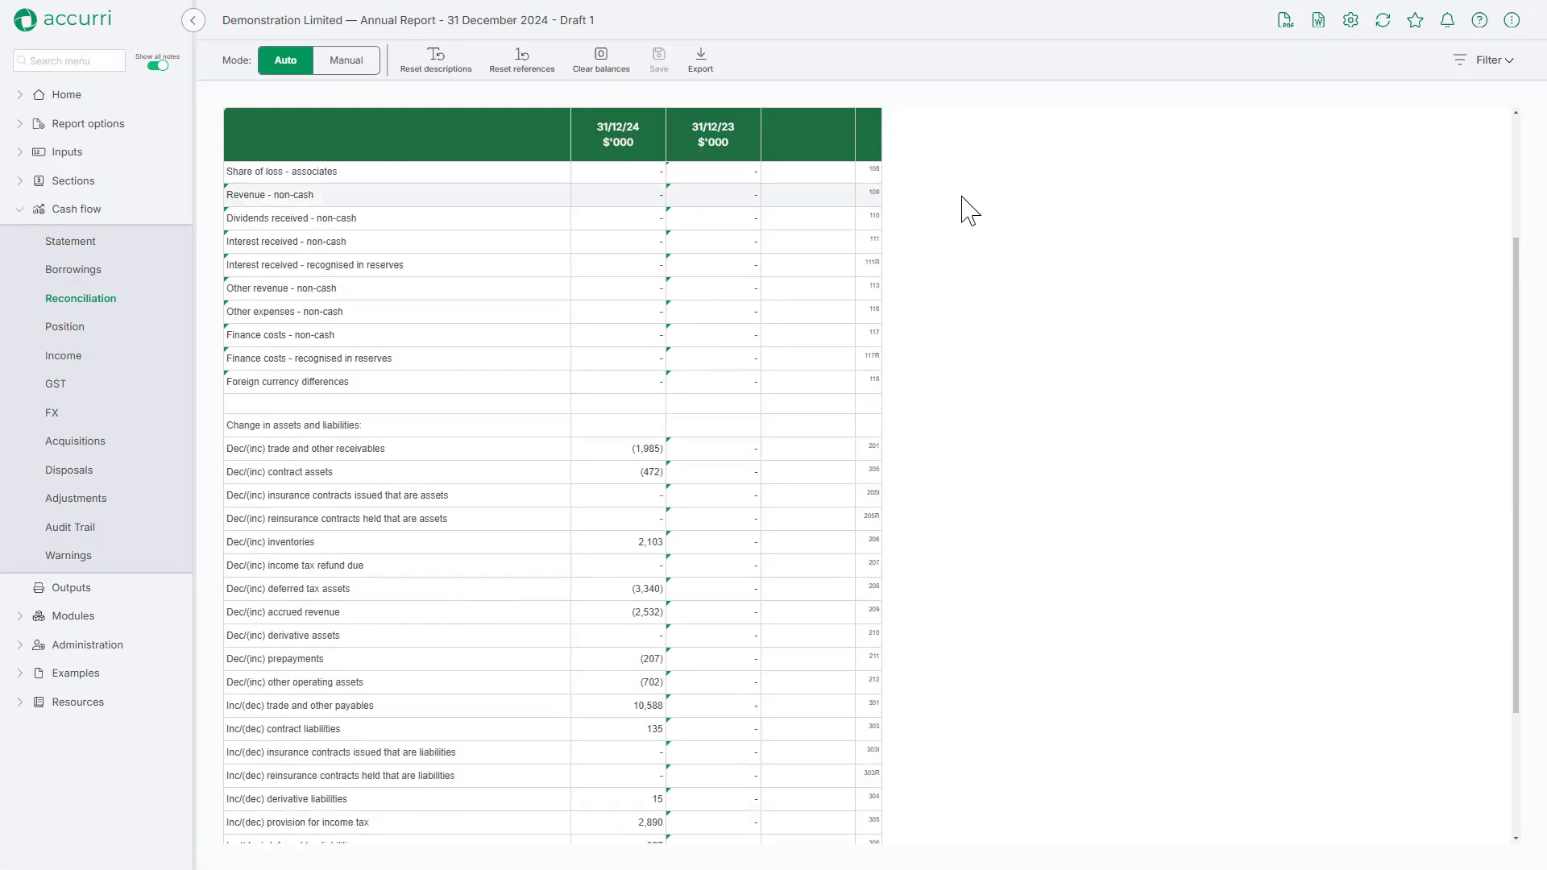
scroll(969, 211, down, 2)
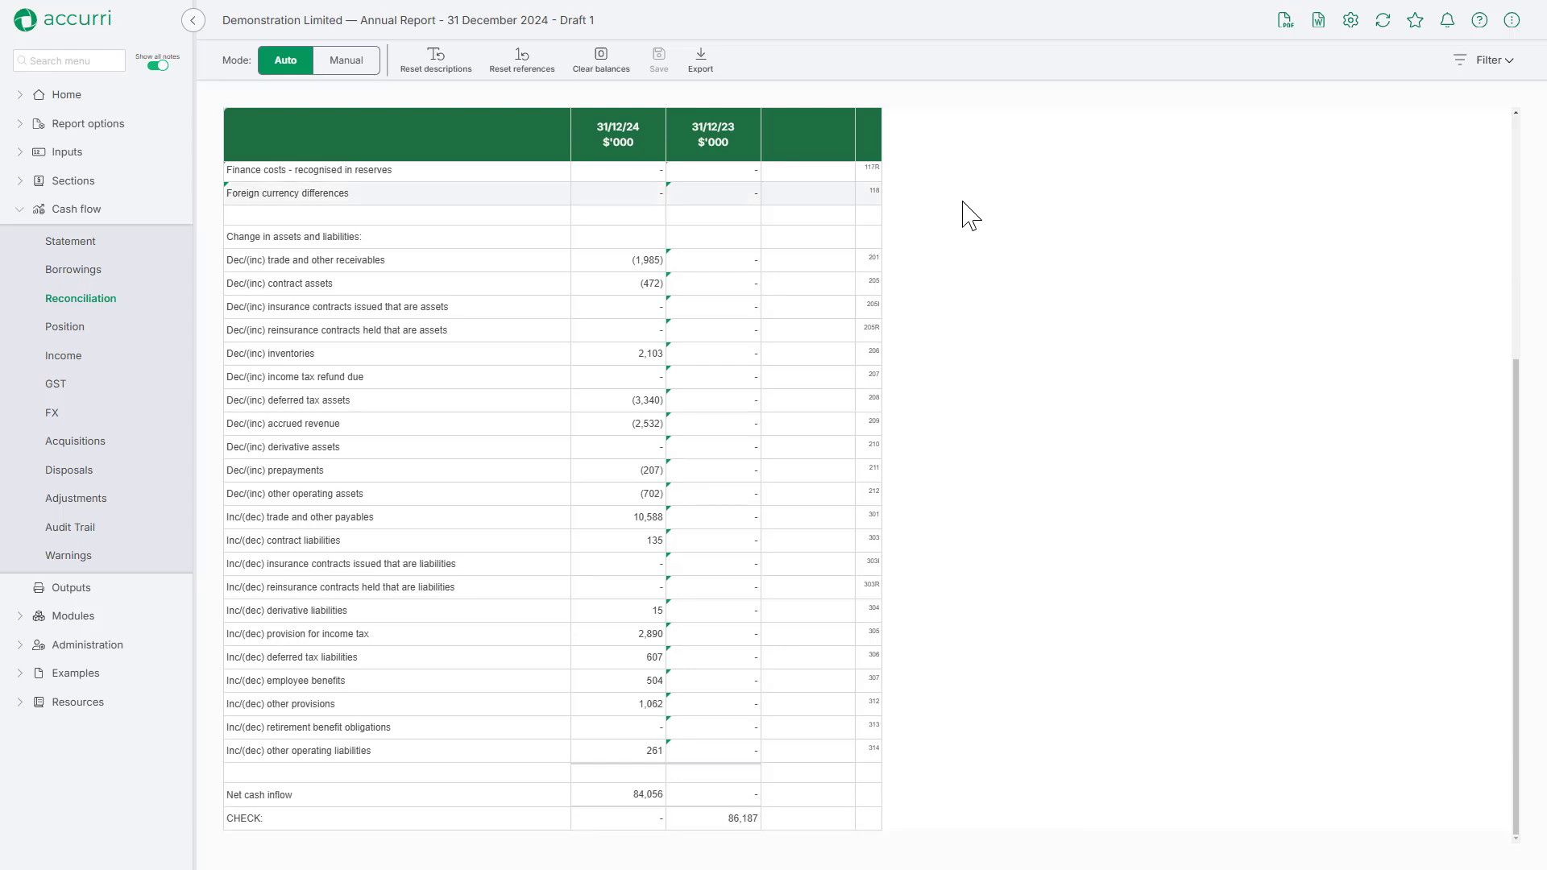
scroll(967, 215, up, 4)
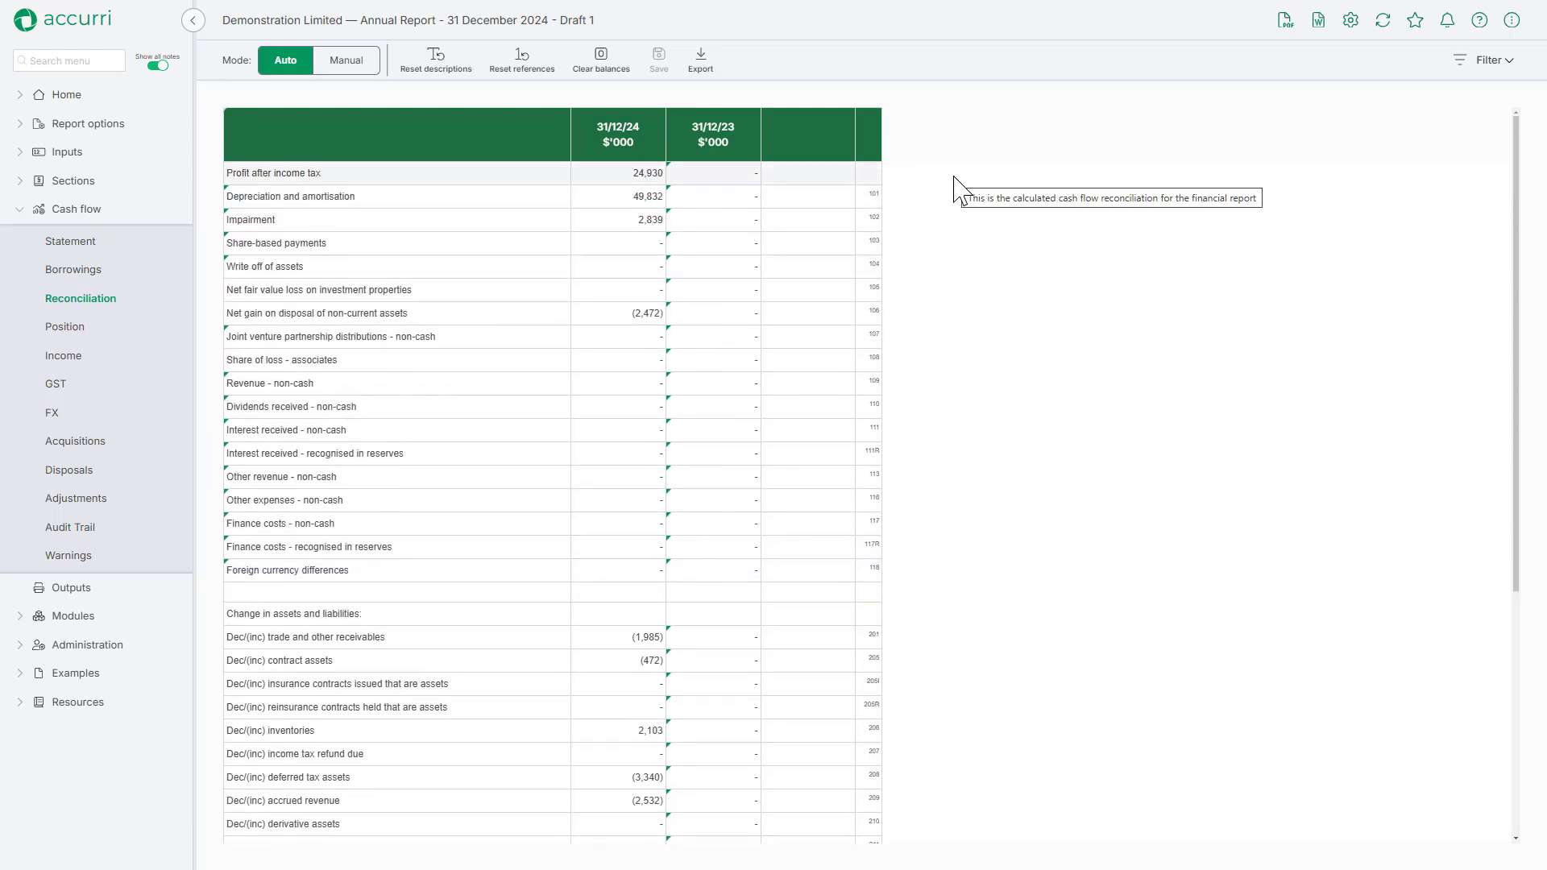
- Look through the cash flow Audit Trail and export it to an Excel workbook
click(95, 538)
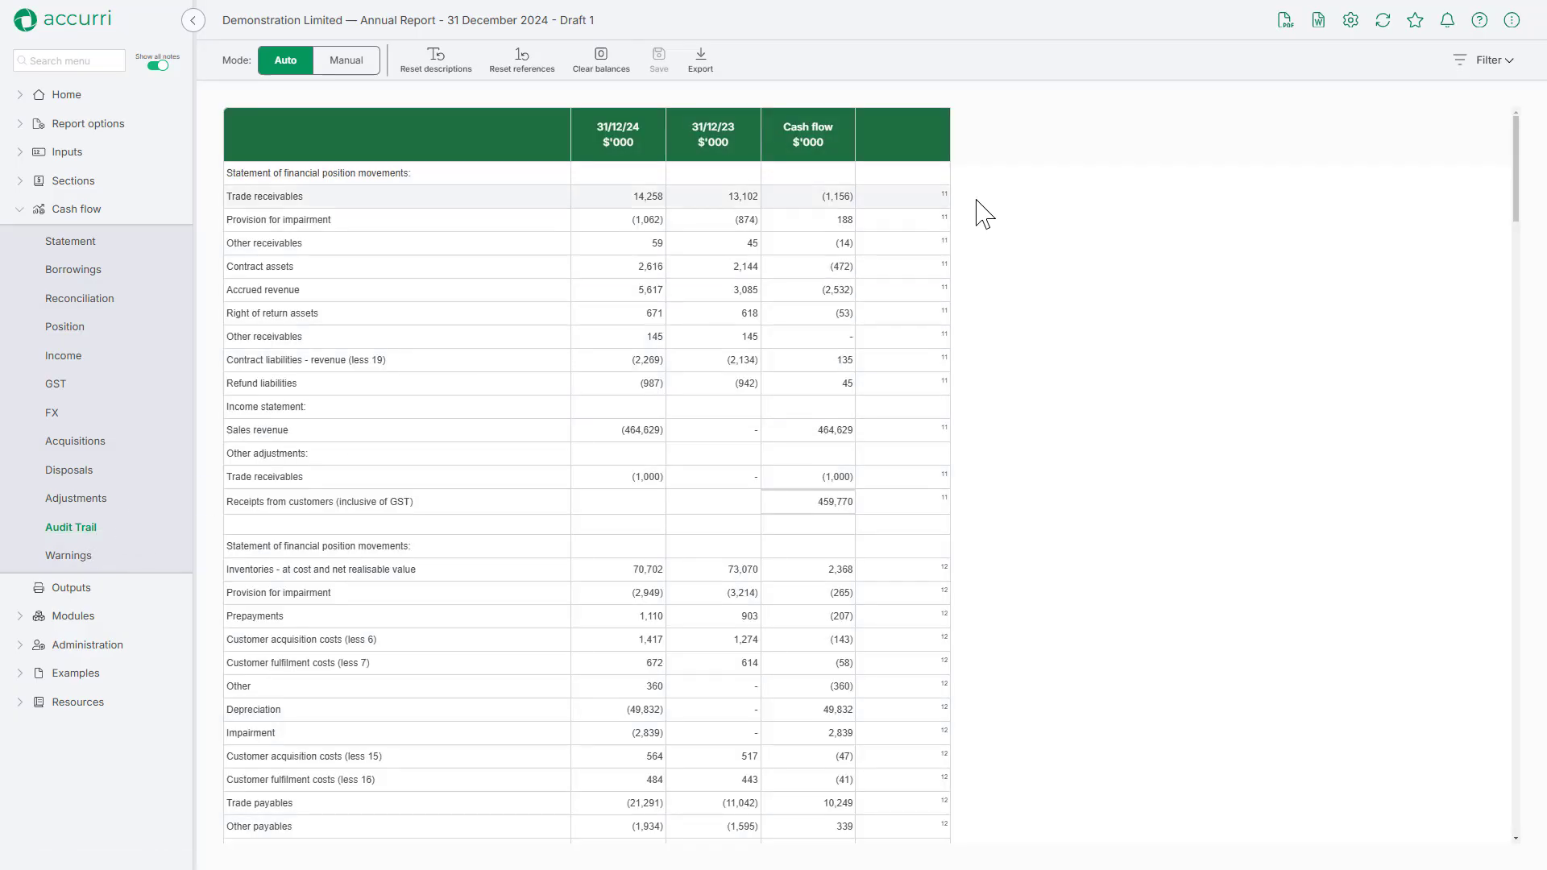
scroll(977, 214, down, 10)
click(700, 56)
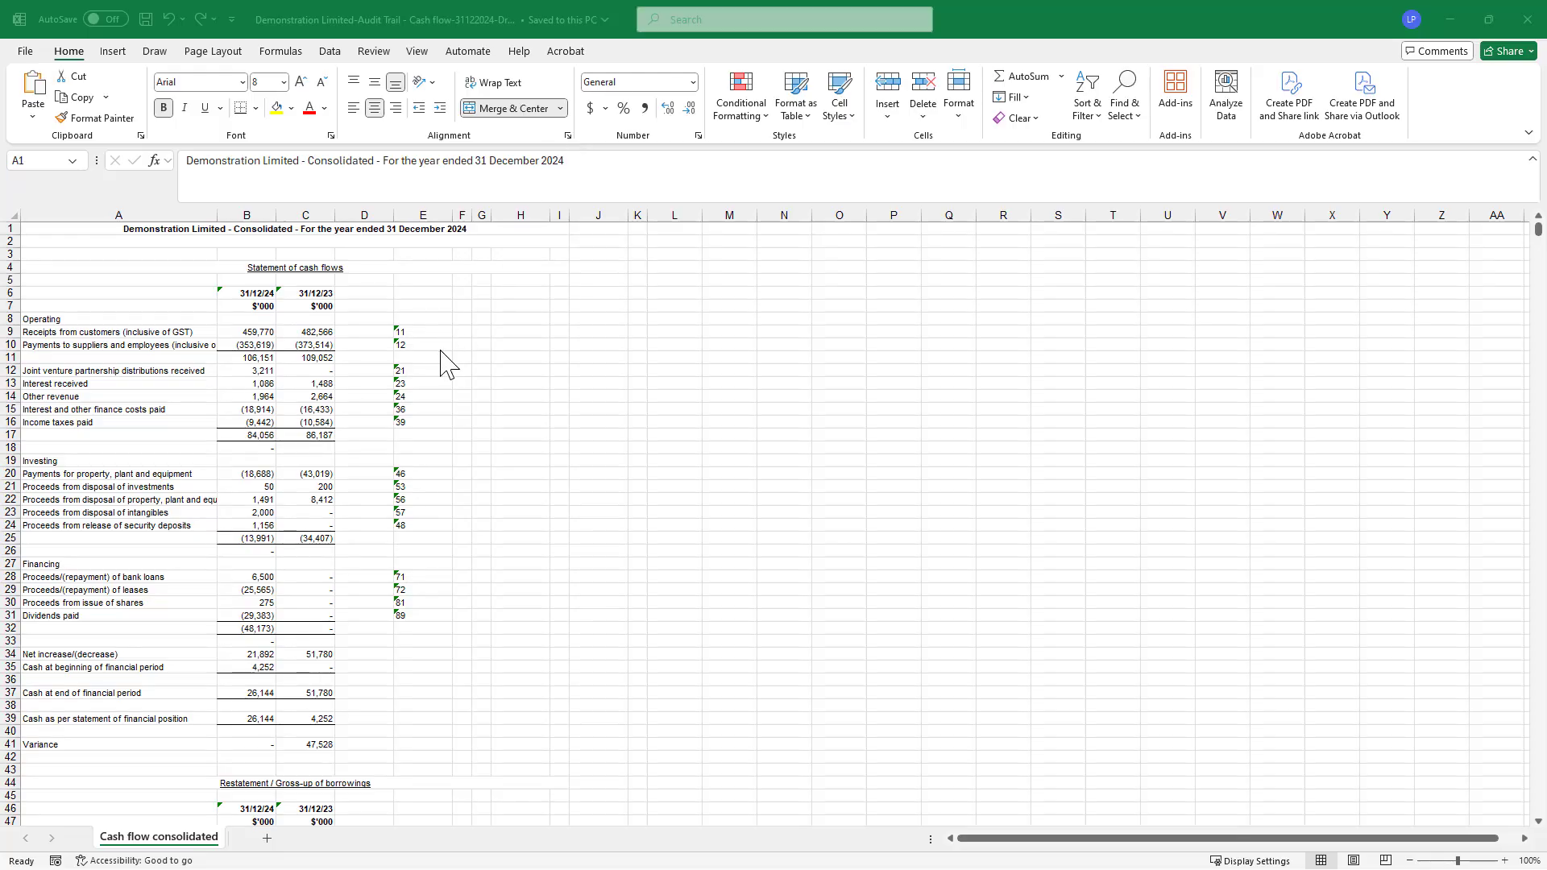
- Review the exported audit trail workbook's cash flow, reconciliation, financial position and income statement workings, and close it
scroll(448, 364, down, 9)
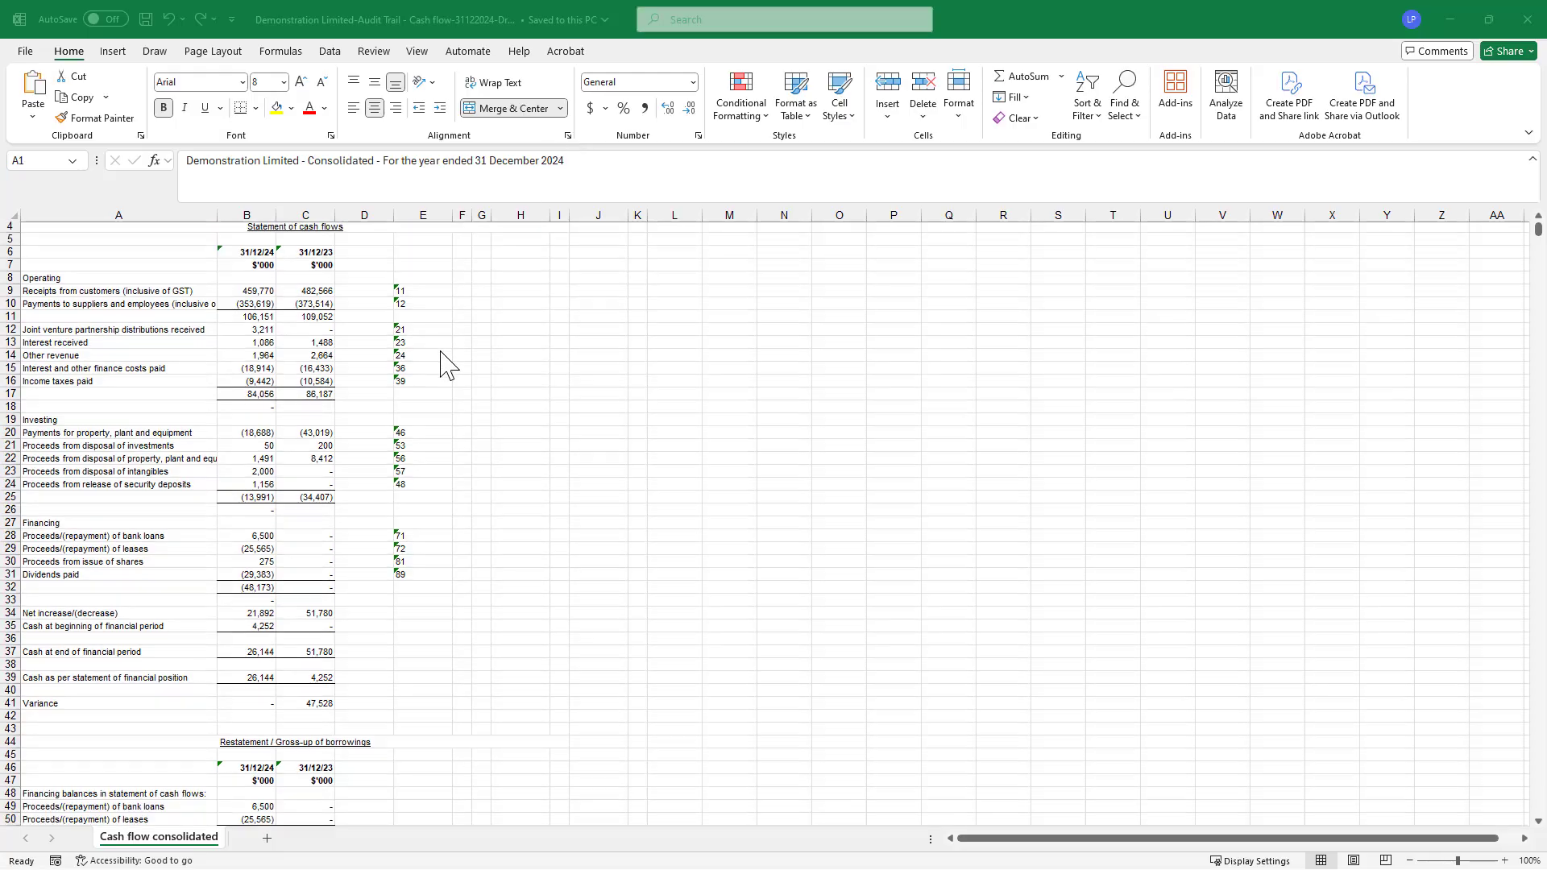
scroll(448, 525, down, 19)
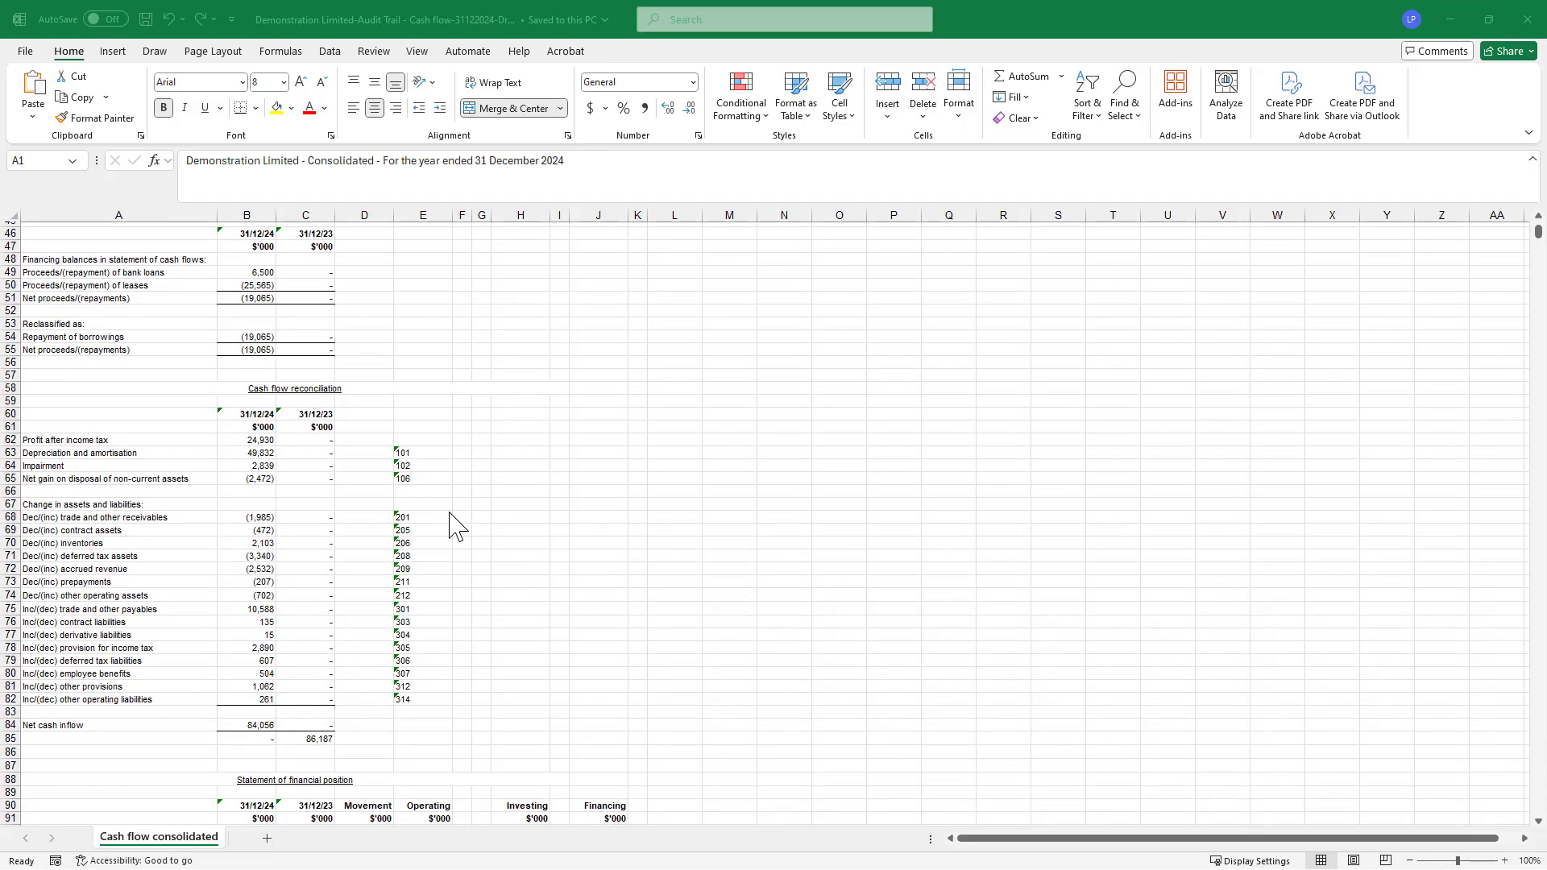
scroll(718, 497, down, 2)
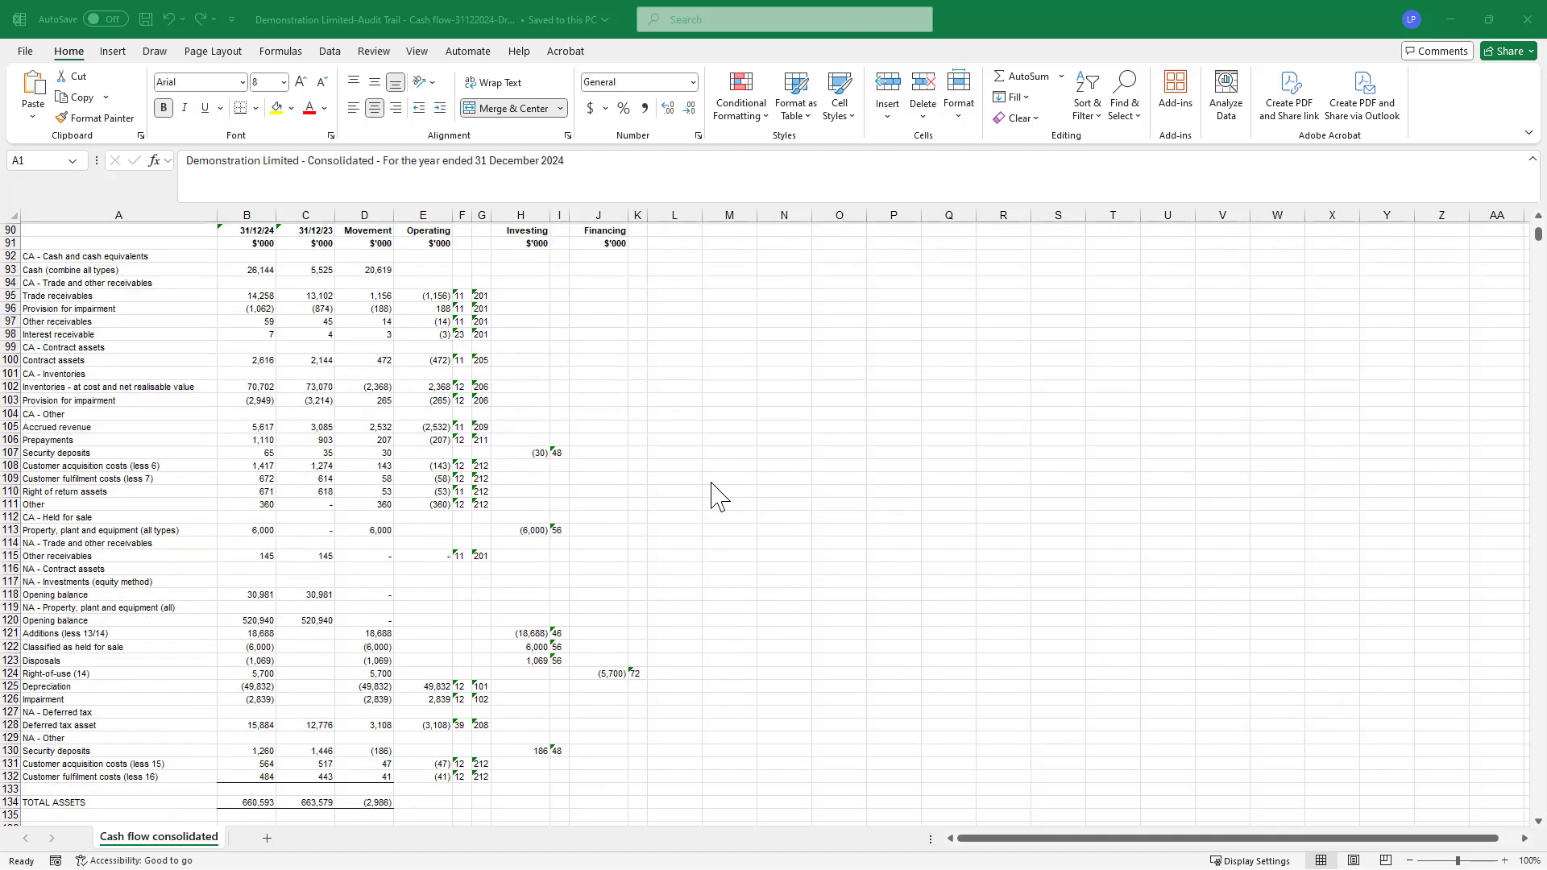
scroll(718, 498, down, 11)
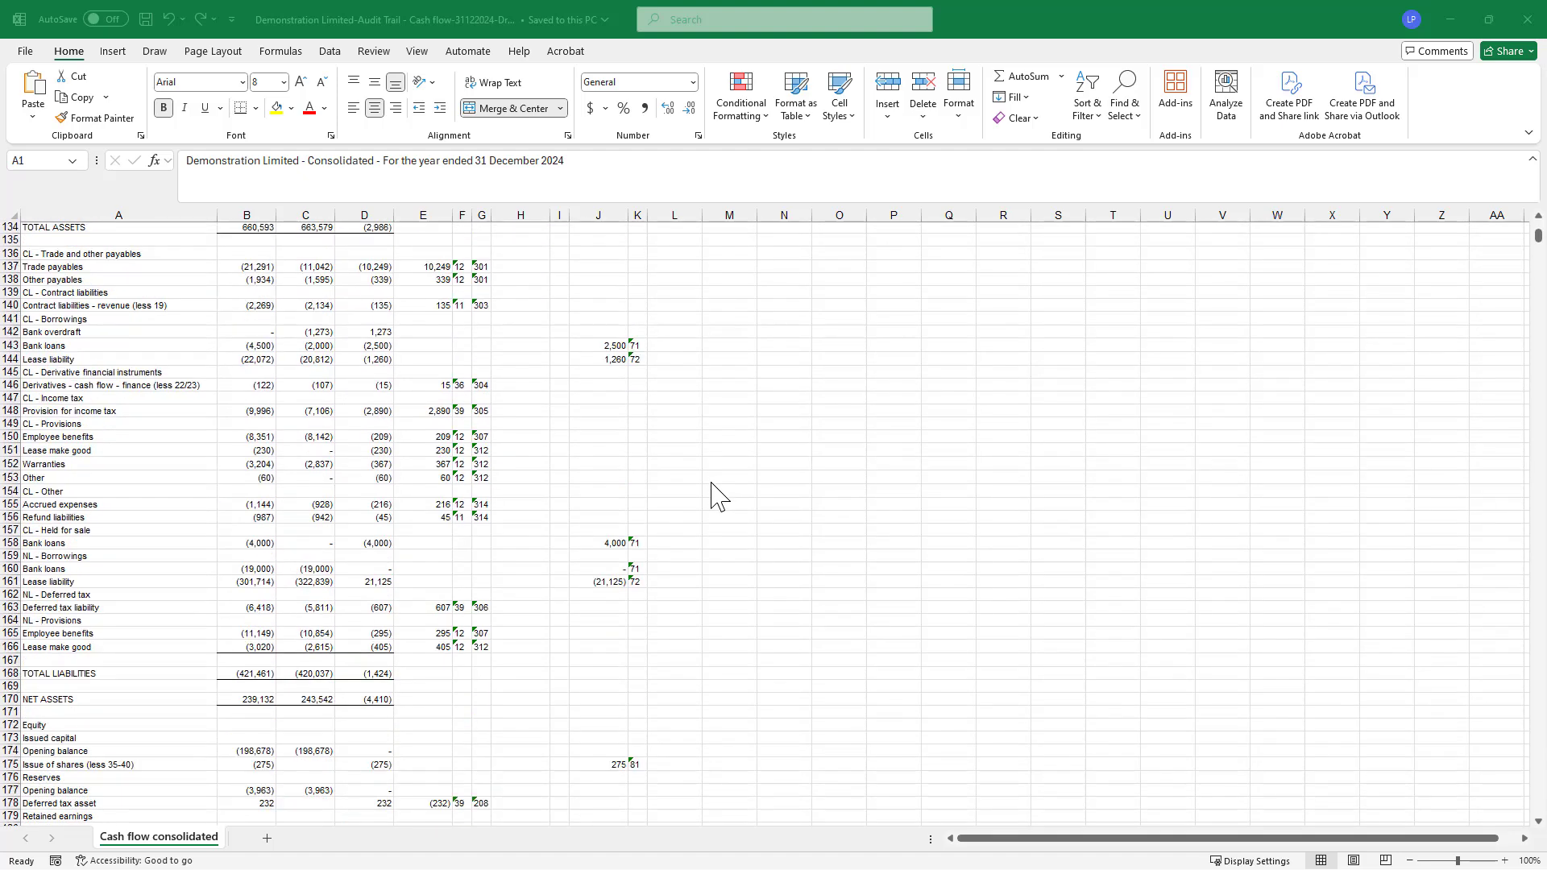
scroll(715, 487, down, 20)
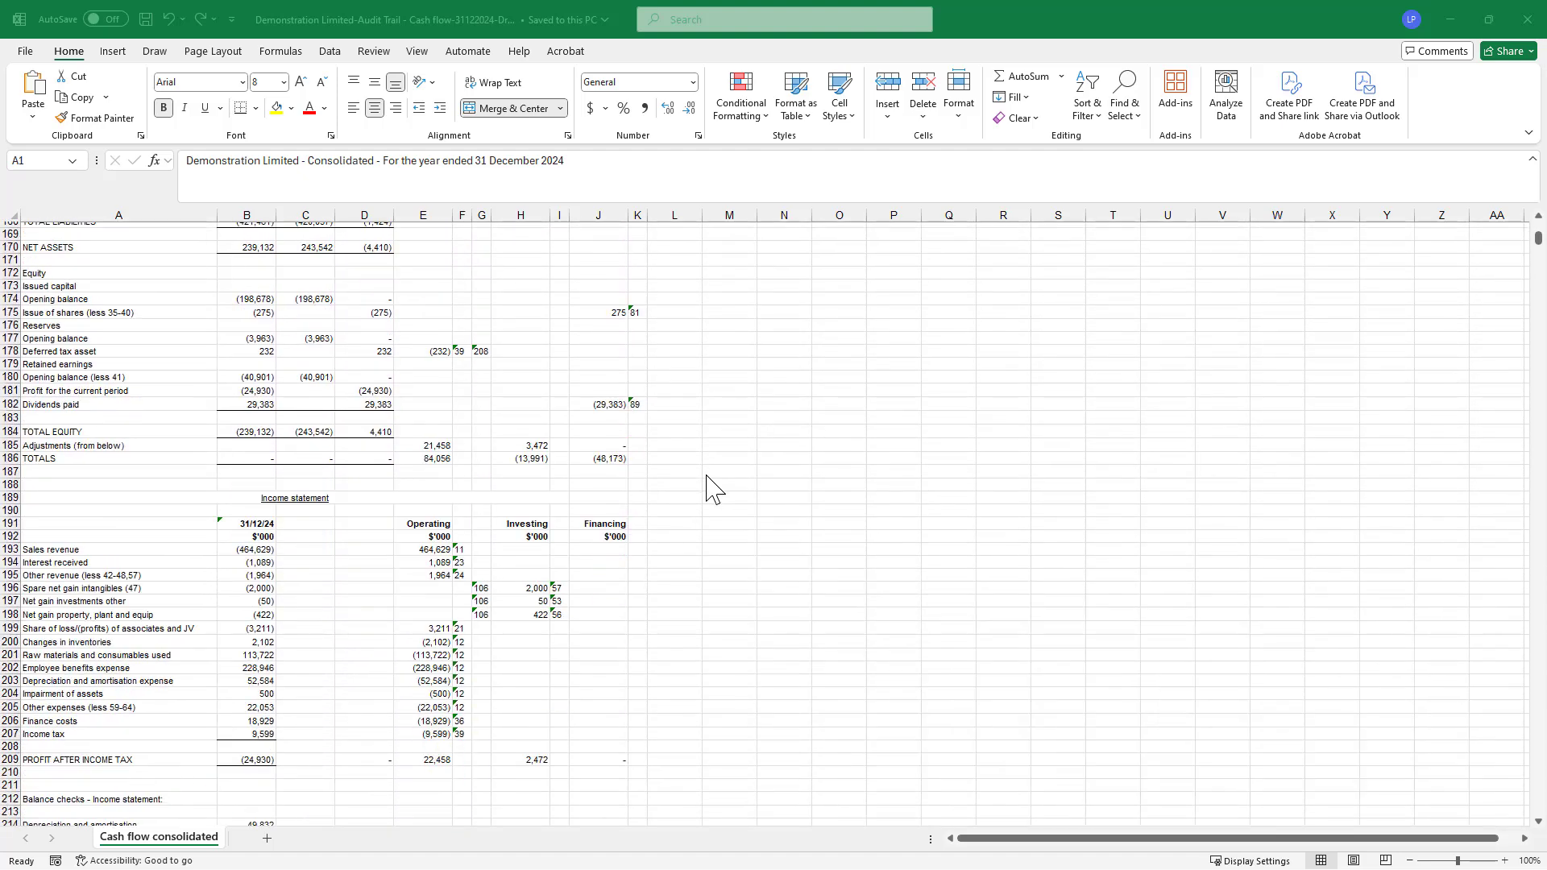
scroll(715, 488, down, 18)
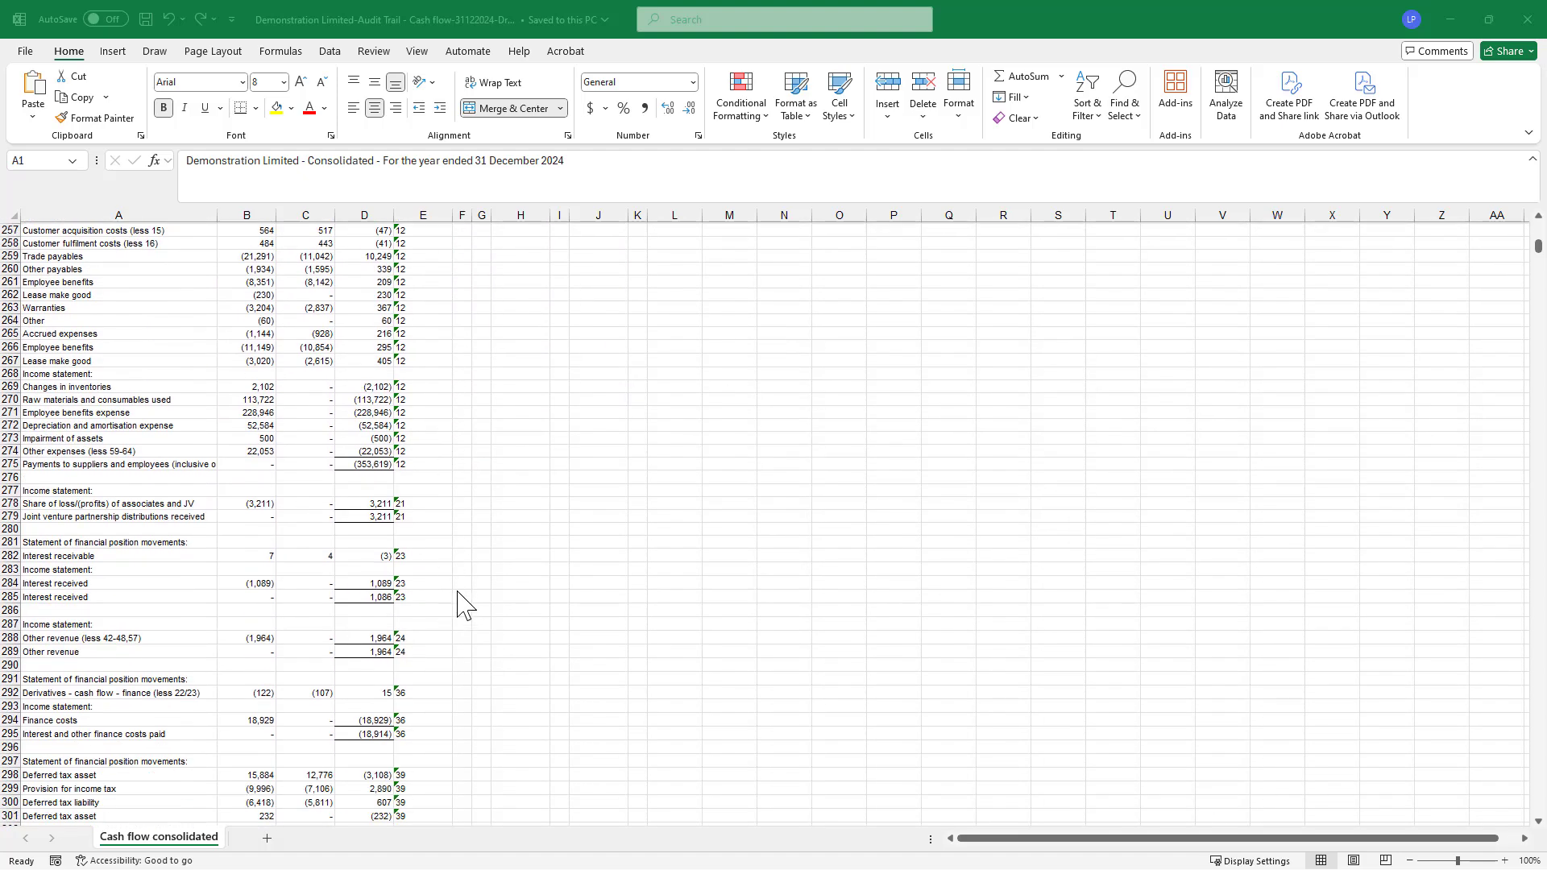
click(1529, 32)
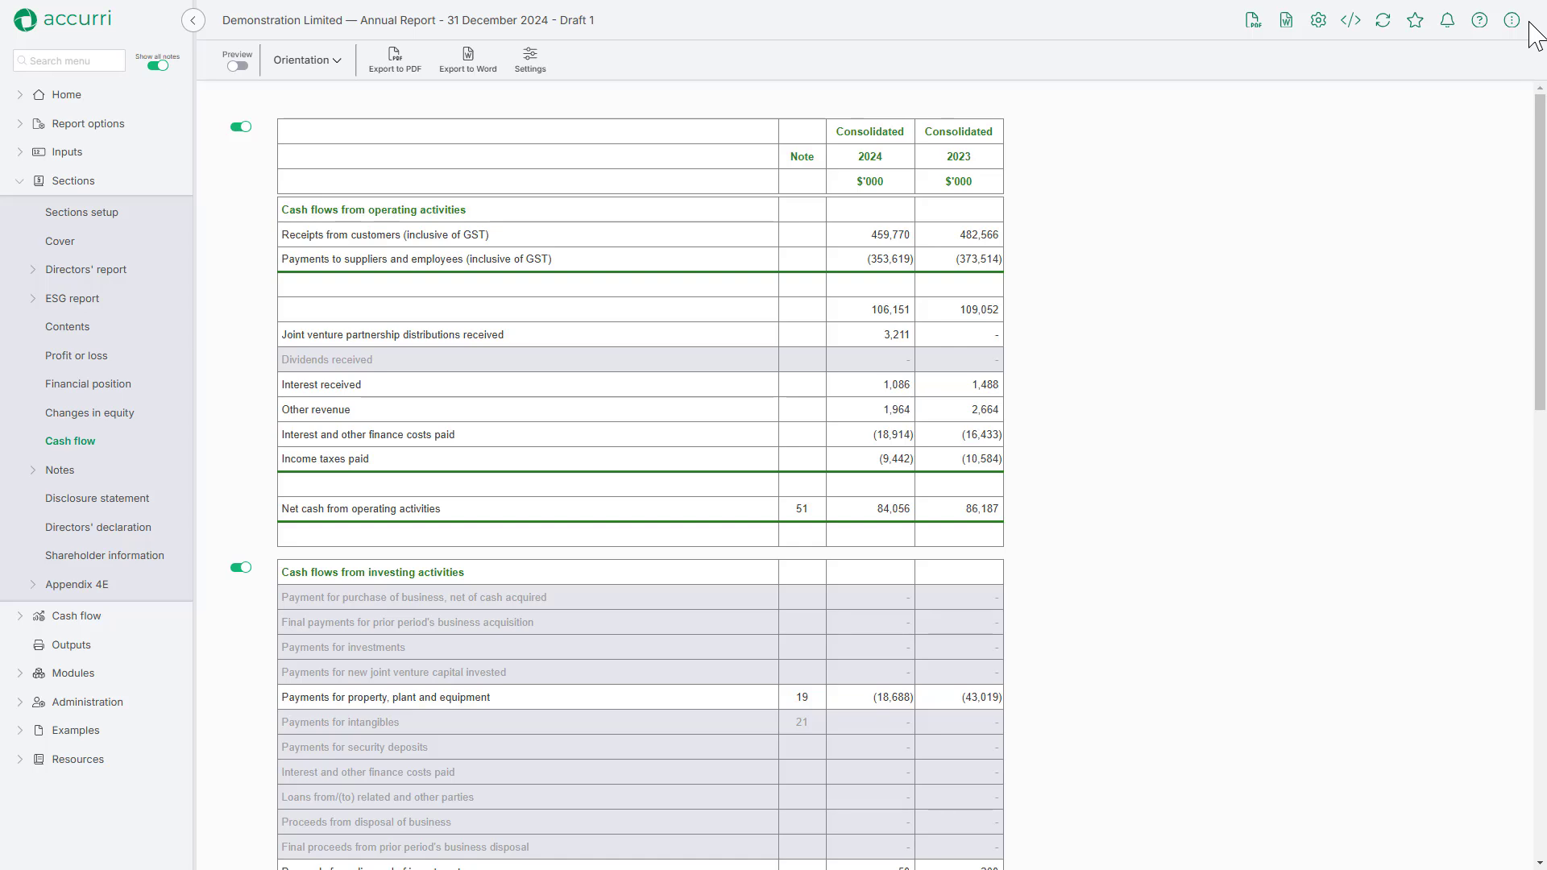
- Turn on the preview for the report's Cash flow section and review the statement down to the closing cash balance
click(240, 67)
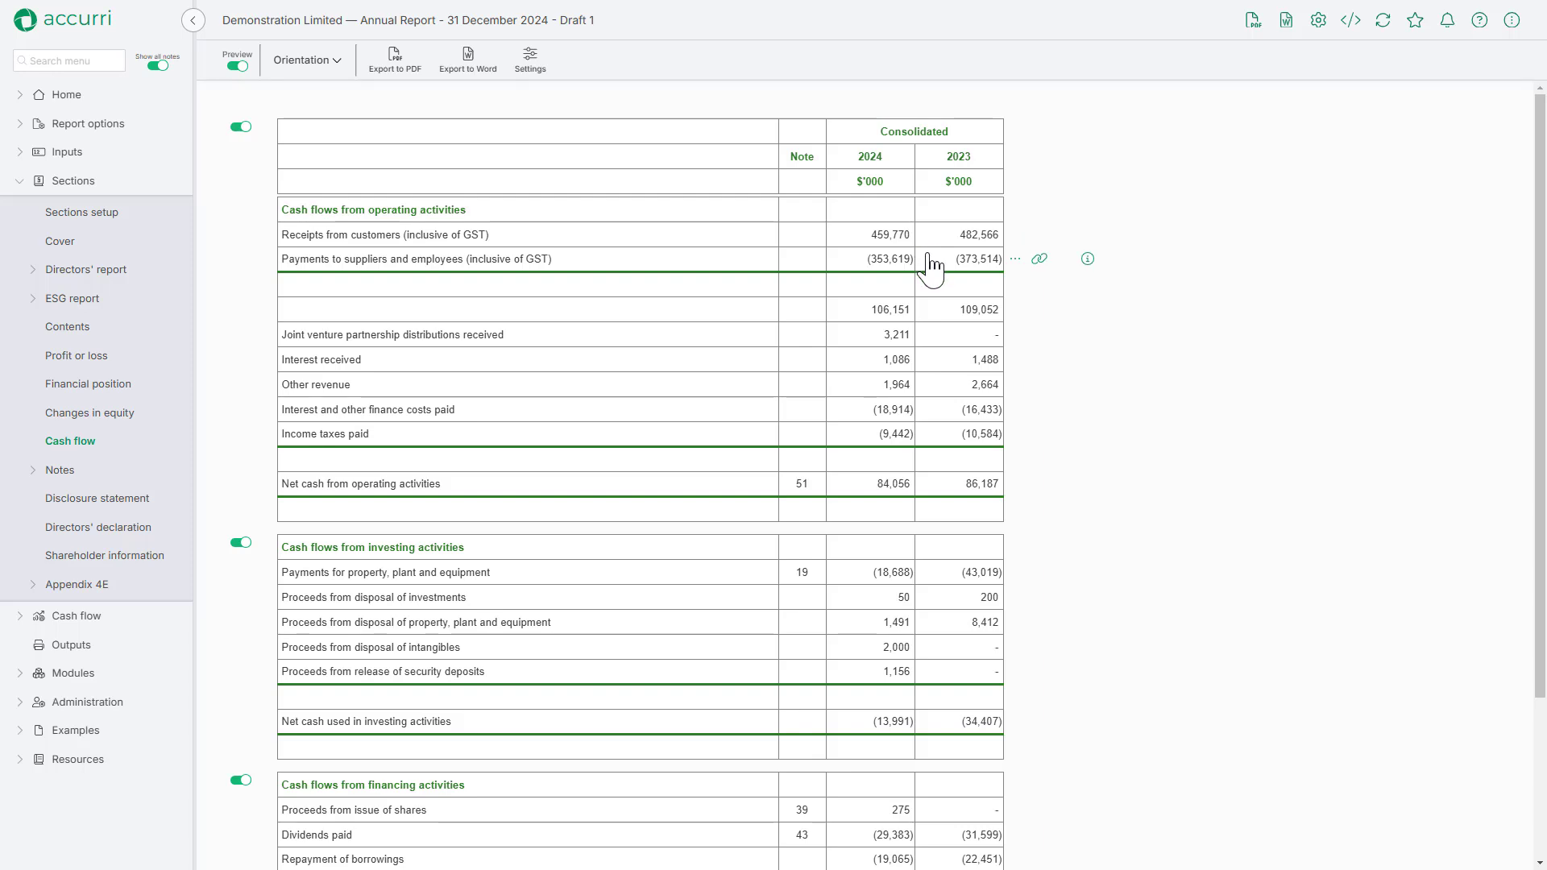
scroll(923, 451, down, 3)
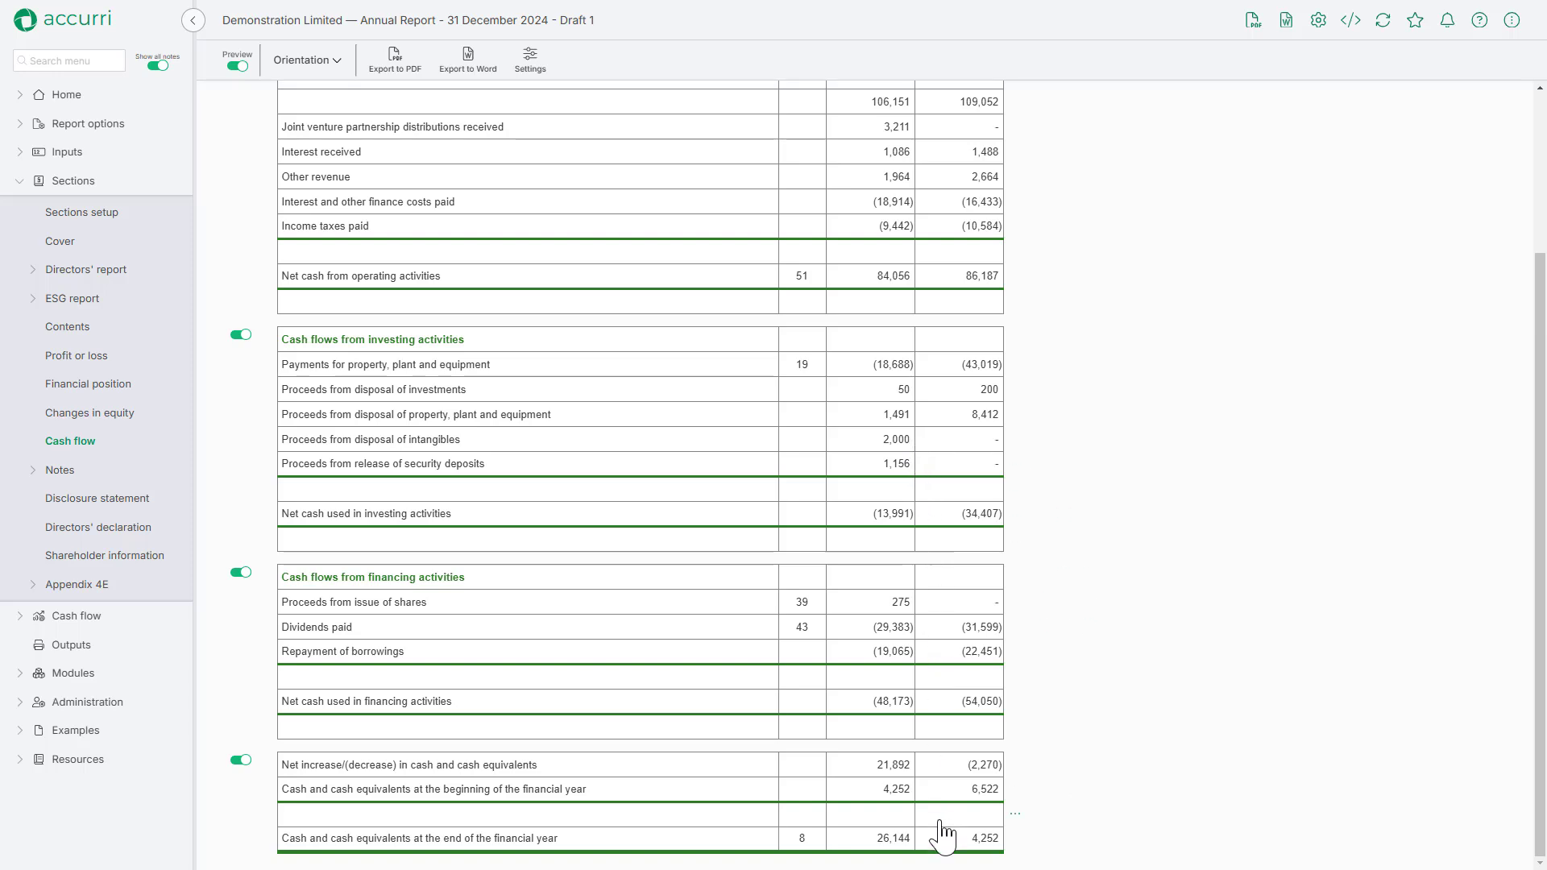
- Check the available cash flow statement formats in the section's report options, keeping Yes - Direct Method - Linked, and return to the statement
click(545, 70)
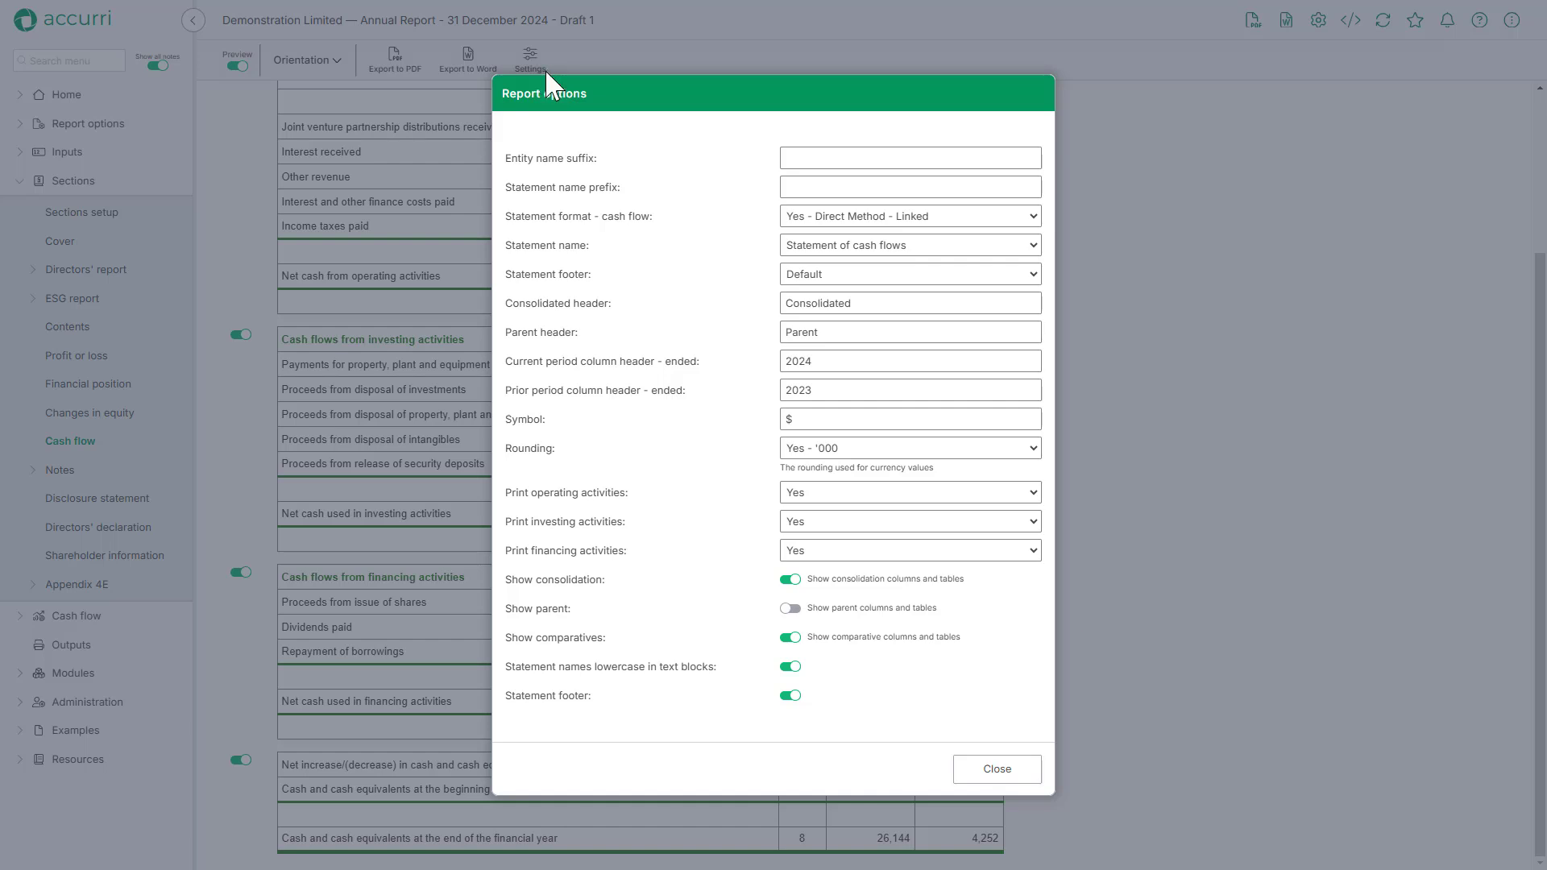
click(1031, 216)
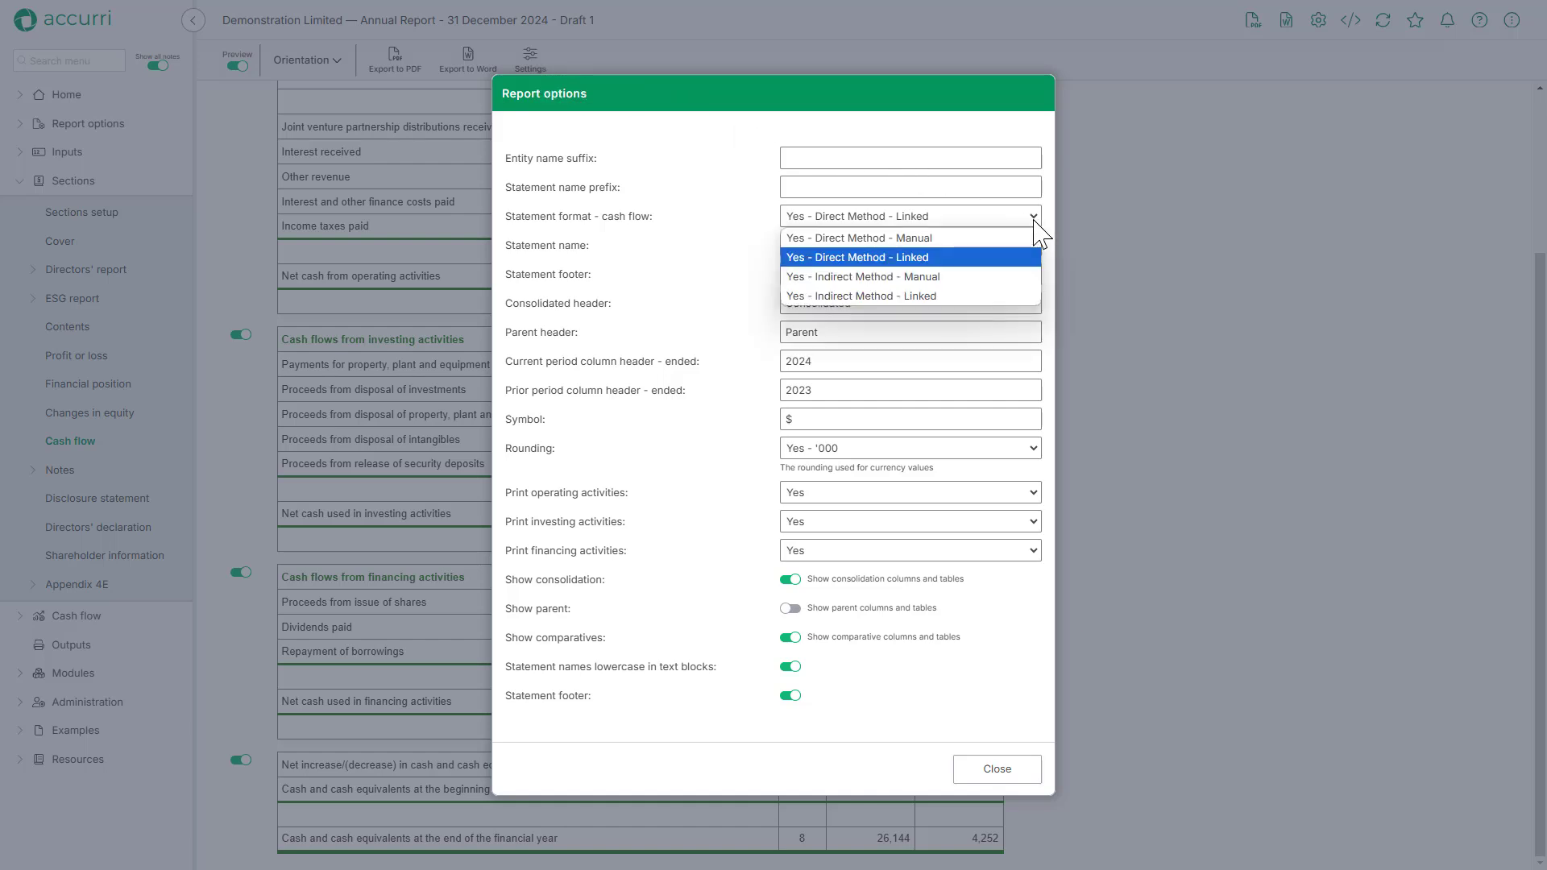
click(1034, 221)
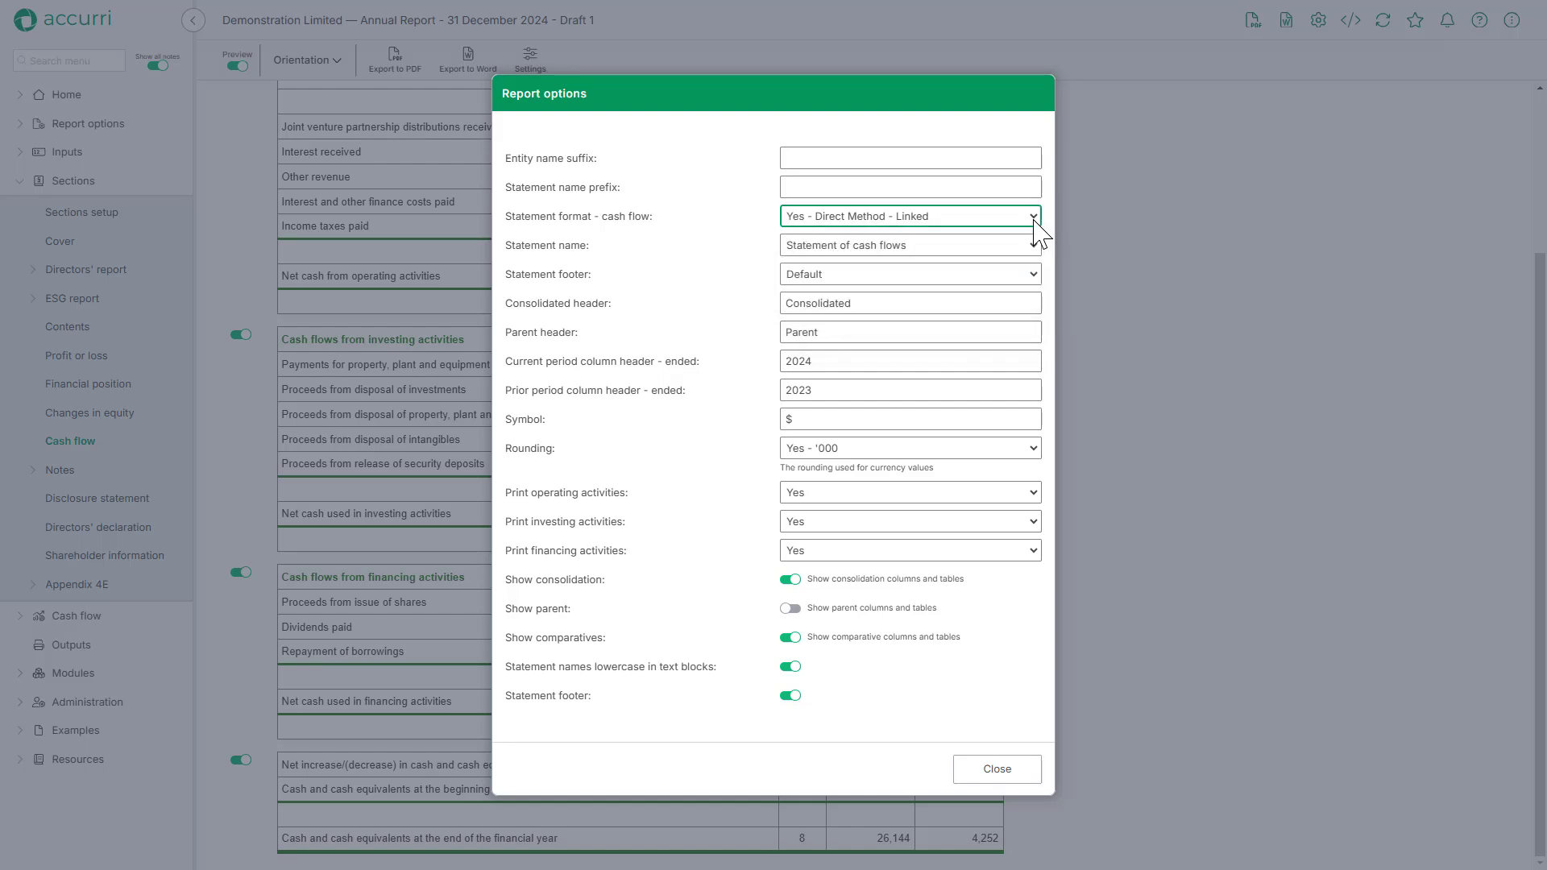
click(1037, 776)
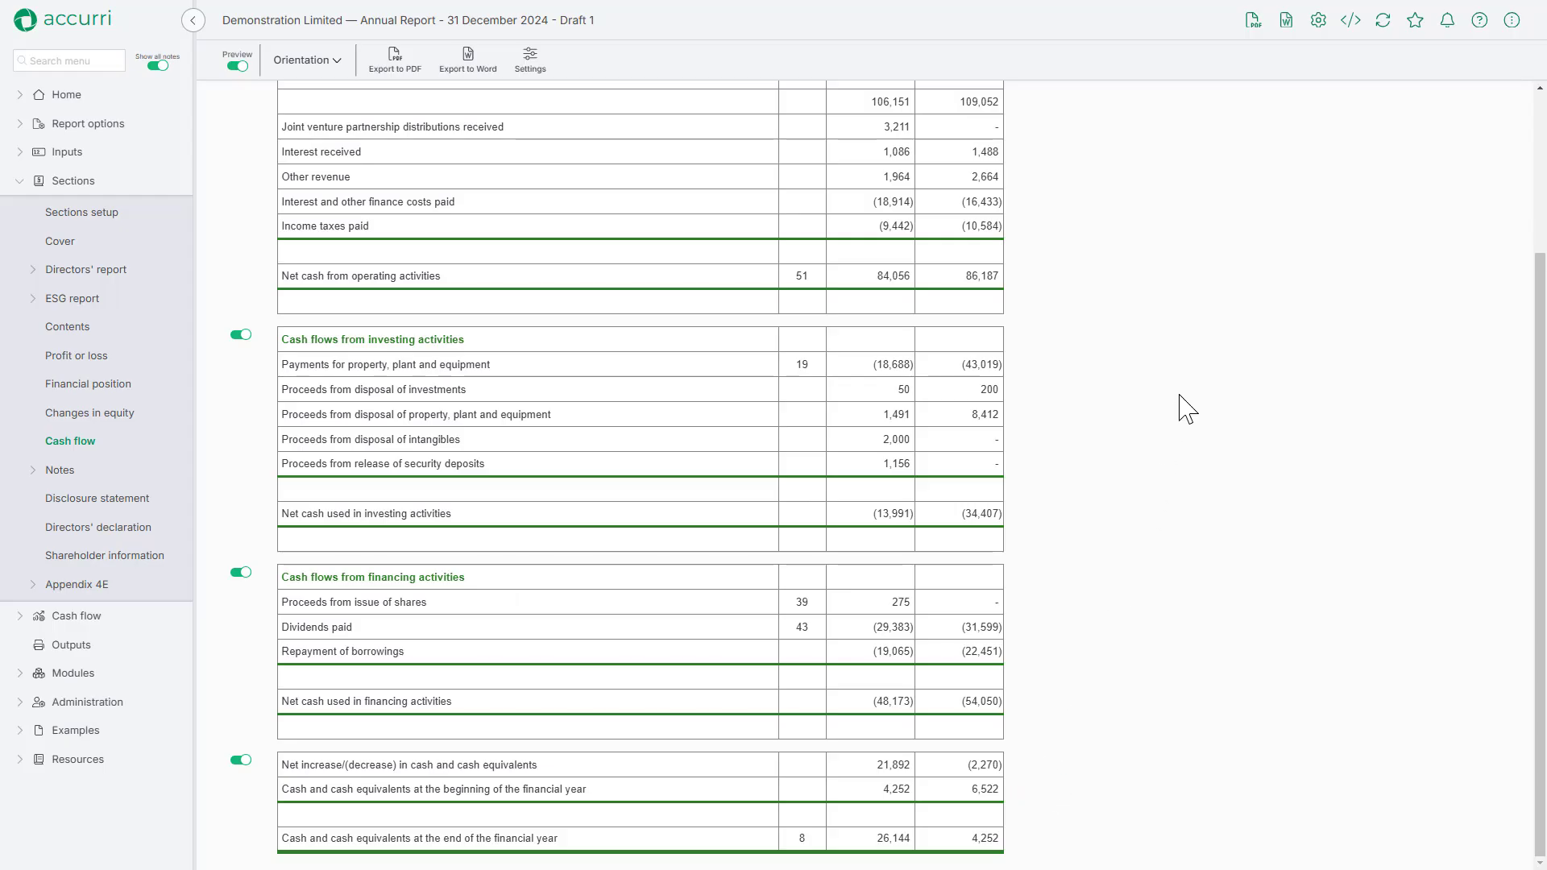
scroll(1185, 408, up, 3)
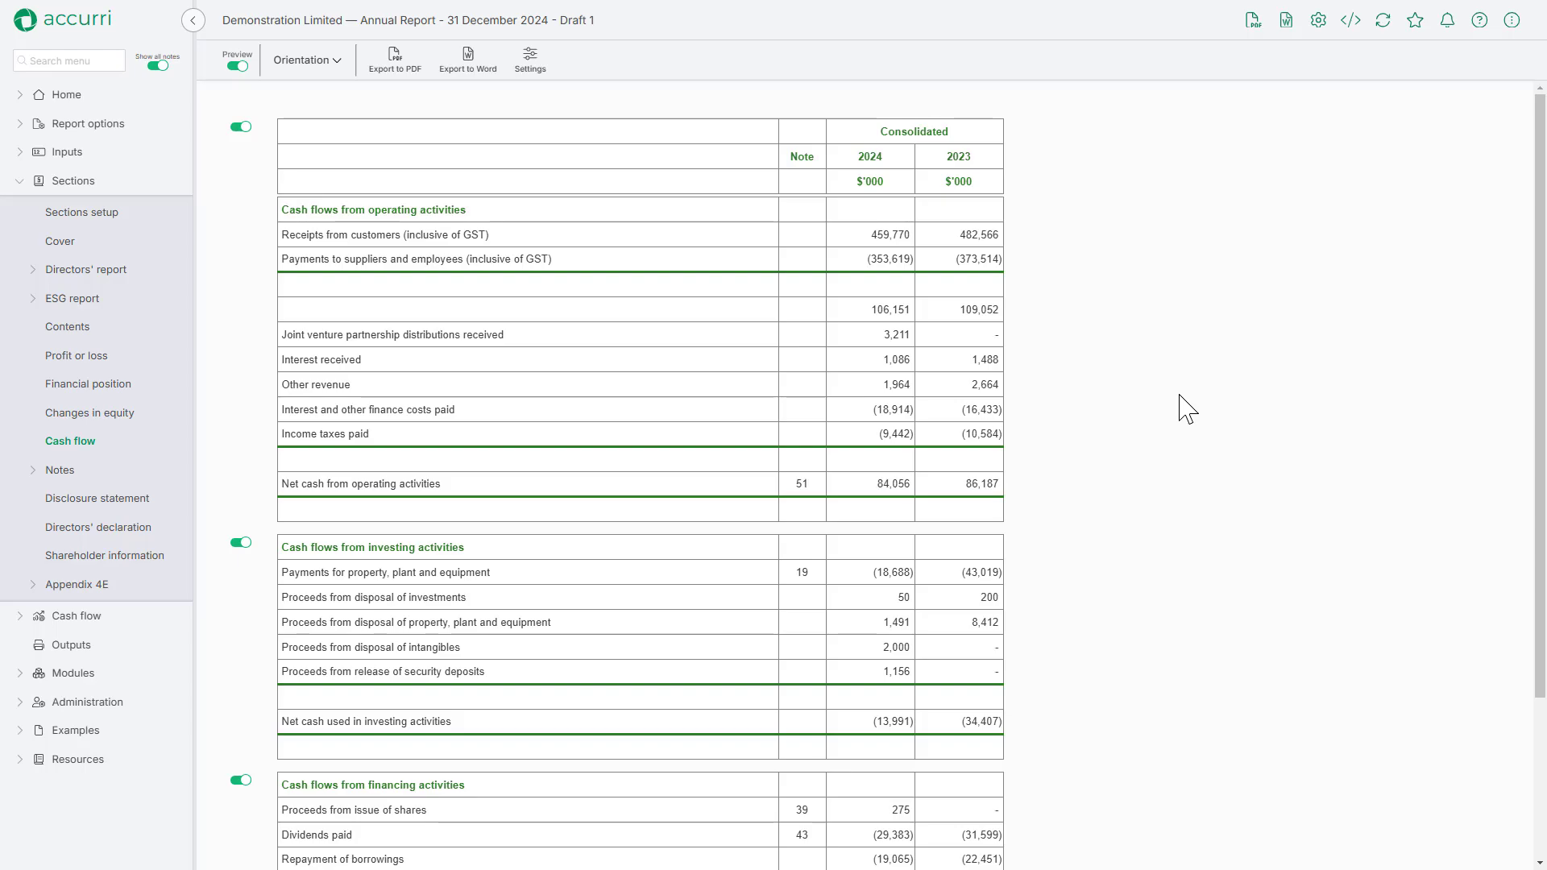